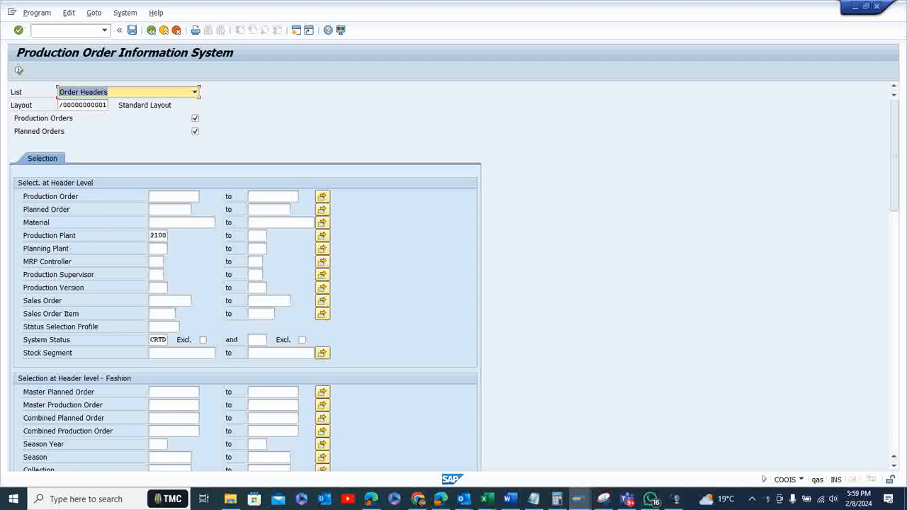
# Check the transaction code, then run the Order Headers list for production plant 2100 with system status CRTD
pyautogui.click(802, 480)
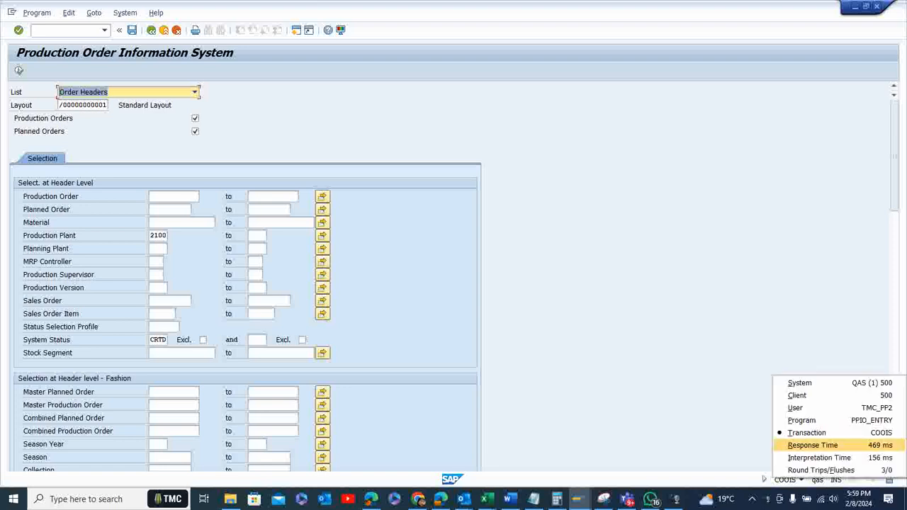
pyautogui.press('Escape')
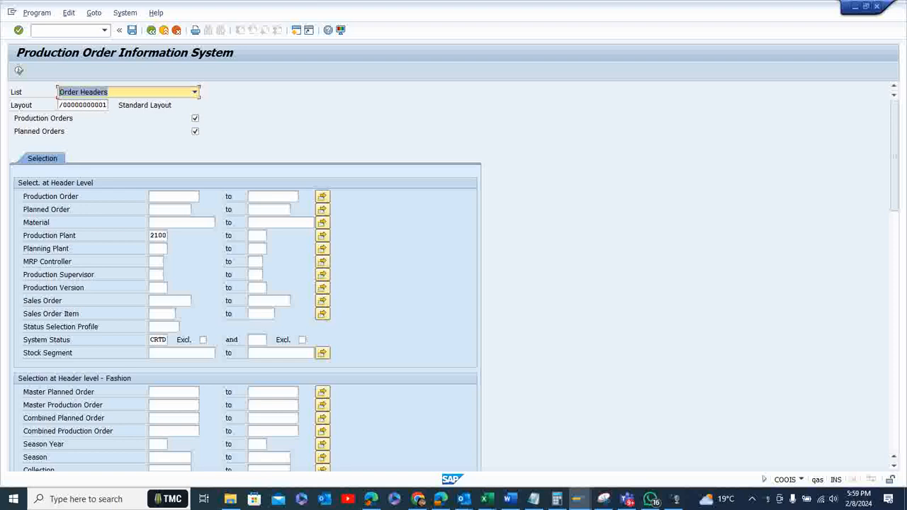
pyautogui.click(167, 340)
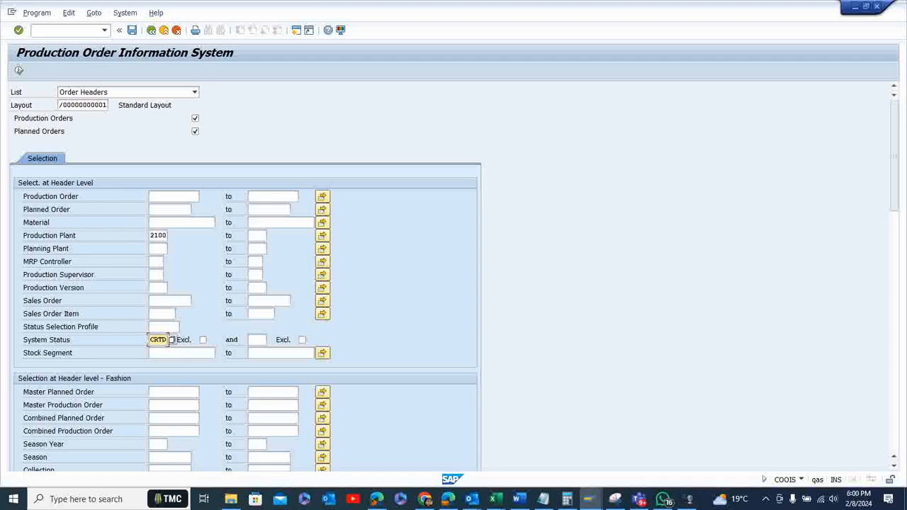
pyautogui.click(154, 236)
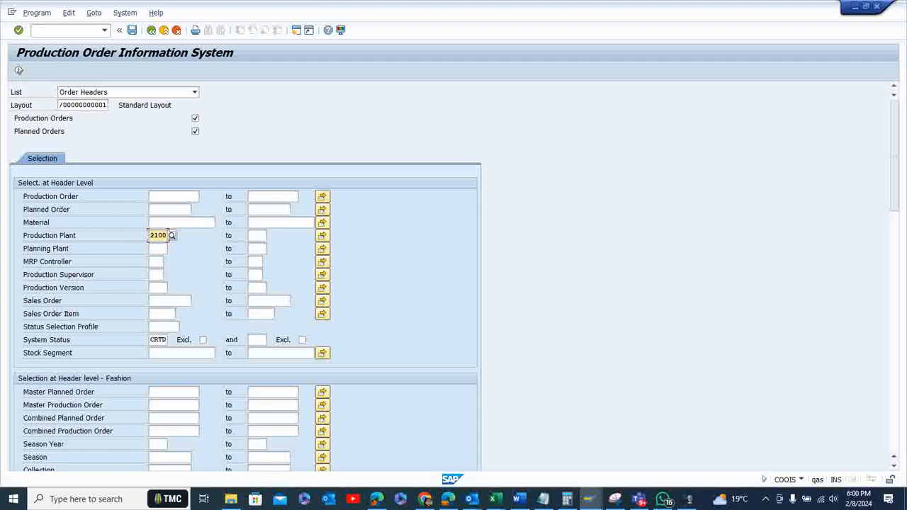
pyautogui.click(19, 71)
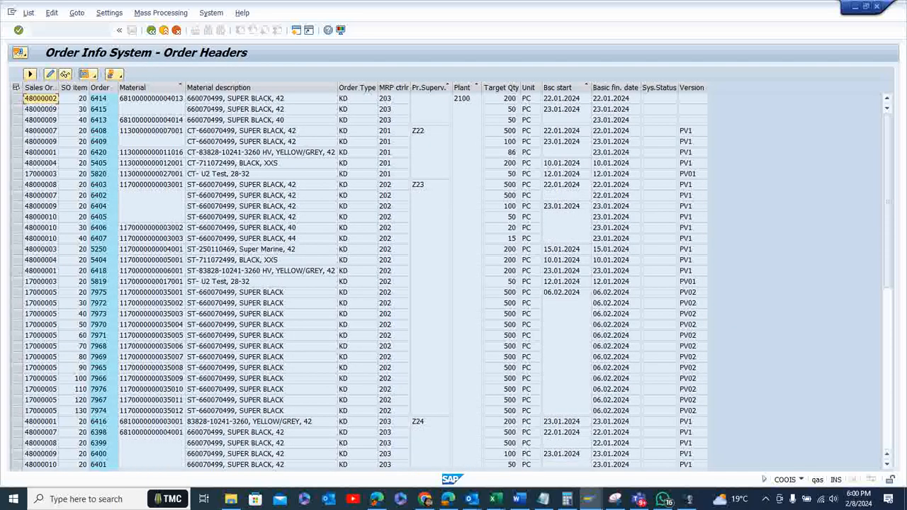
# Examine the orders and their material numbers toward the end of the order headers list
pyautogui.click(111, 99)
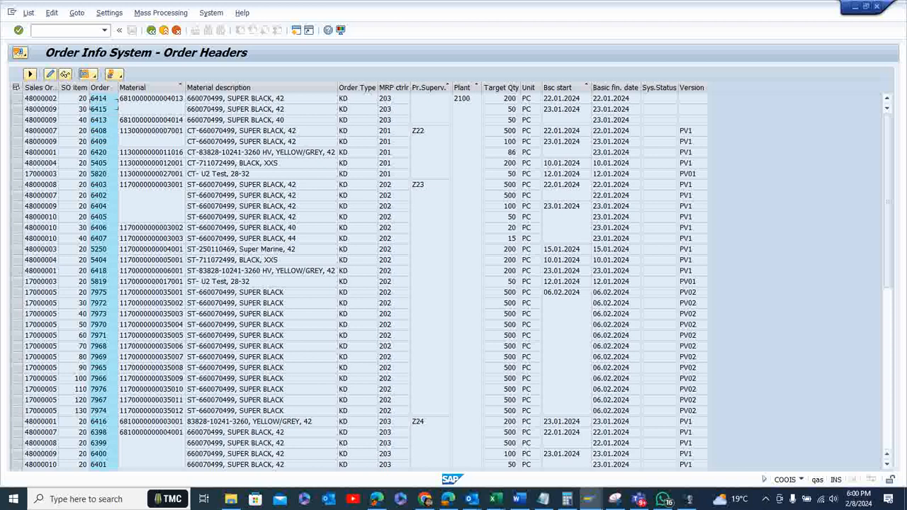
pyautogui.scroll(-10, 112, 454)
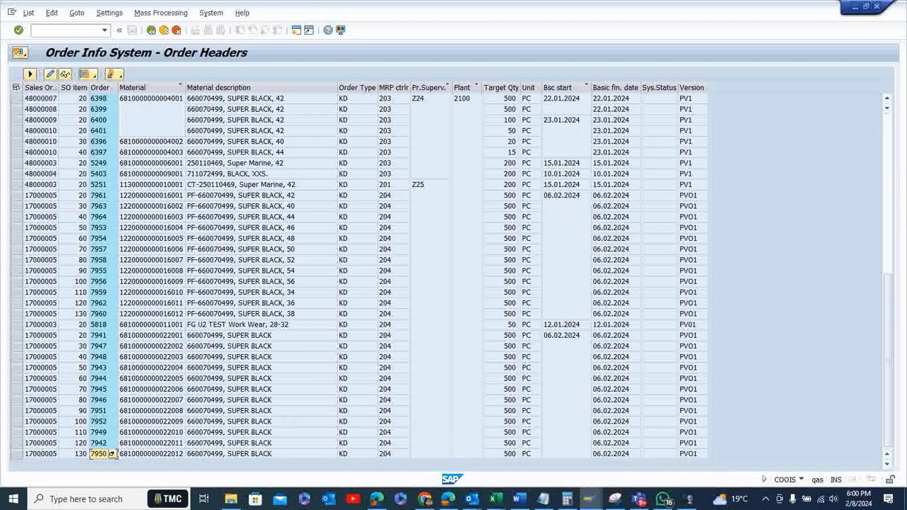
pyautogui.click(111, 453)
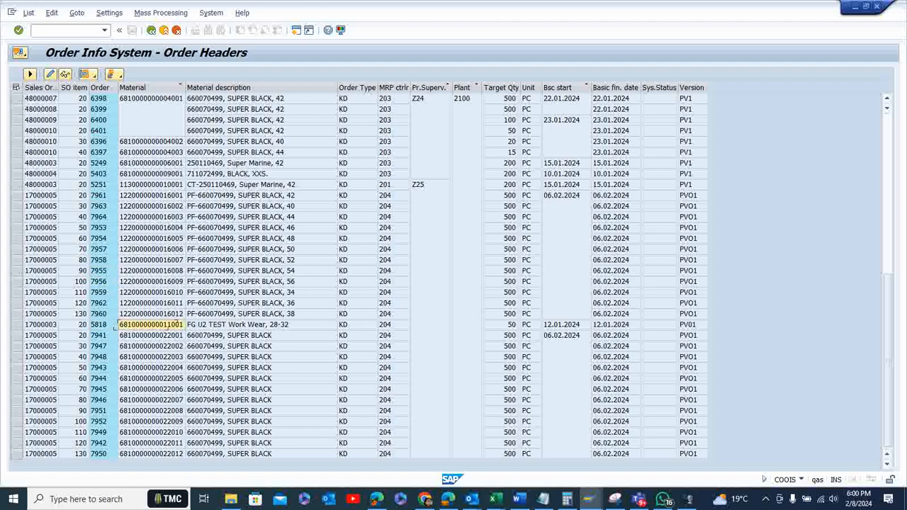
pyautogui.click(175, 323)
pyautogui.click(174, 335)
pyautogui.click(174, 346)
pyautogui.click(175, 356)
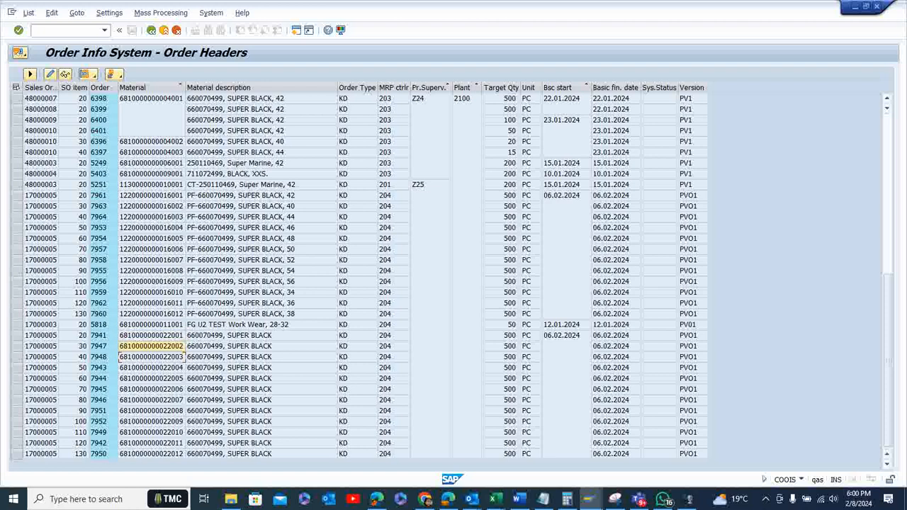
pyautogui.click(174, 325)
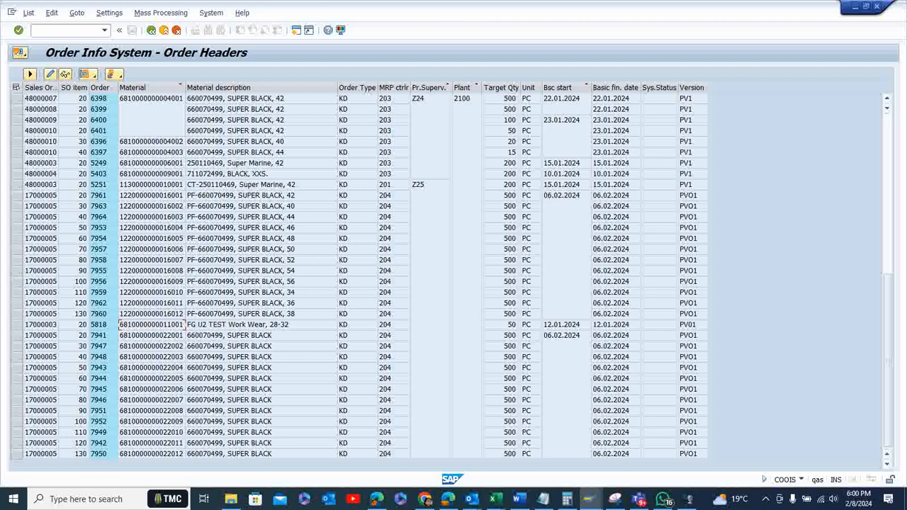
pyautogui.click(174, 314)
pyautogui.click(158, 174)
pyautogui.click(153, 196)
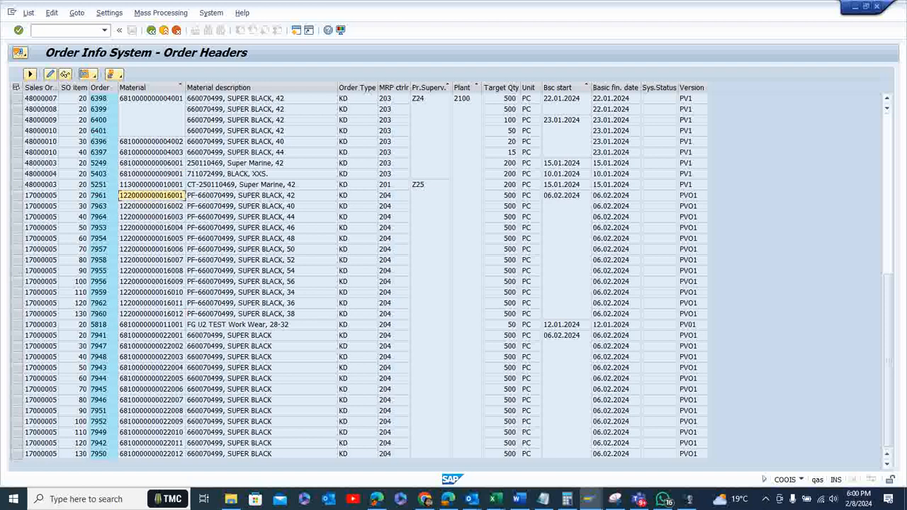
pyautogui.click(153, 185)
pyautogui.click(153, 175)
pyautogui.click(153, 164)
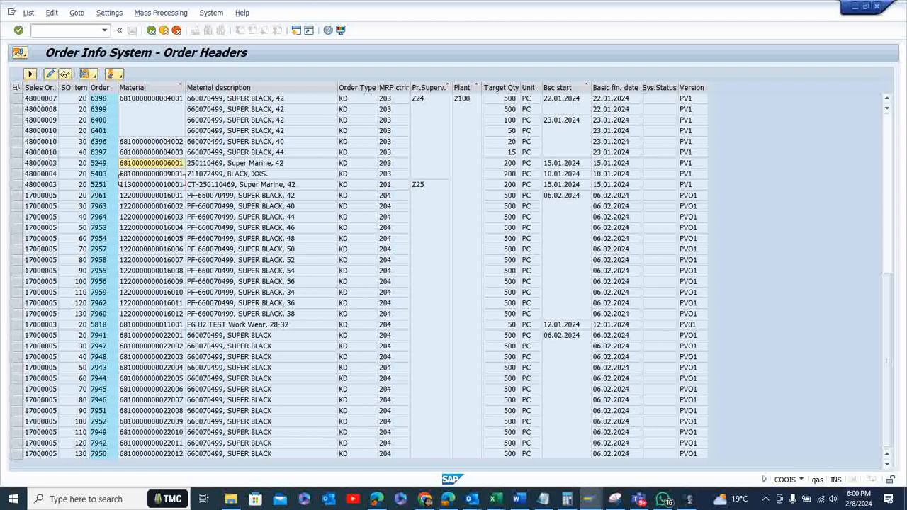
pyautogui.click(153, 153)
# Review the material entries row by row back up to the first order, then check the whole list's extent
pyautogui.press('Up')
pyautogui.press('Up')
pyautogui.press('Up')
pyautogui.press('Up')
pyautogui.press('Up')
pyautogui.press('Up')
pyautogui.press('Up')
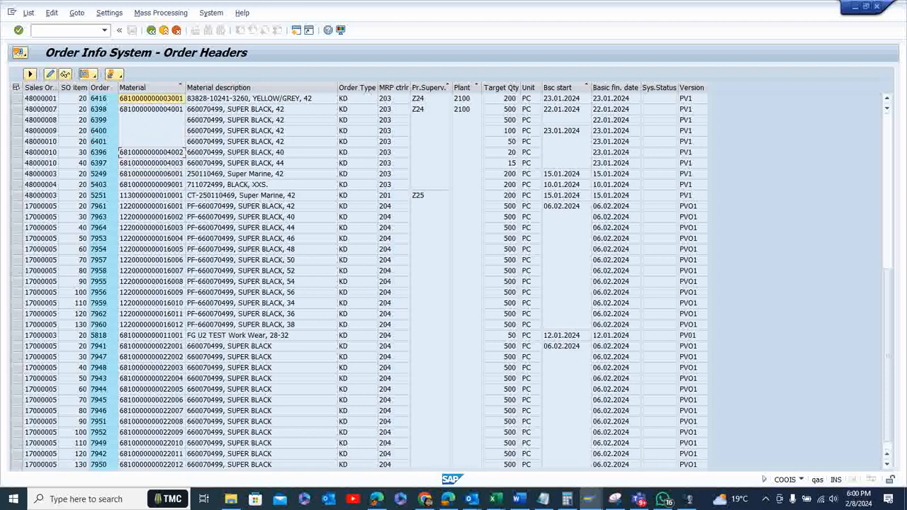
pyautogui.press('Up')
pyautogui.press('Up')
pyautogui.press('Up')
pyautogui.press('Up')
pyautogui.press('Up')
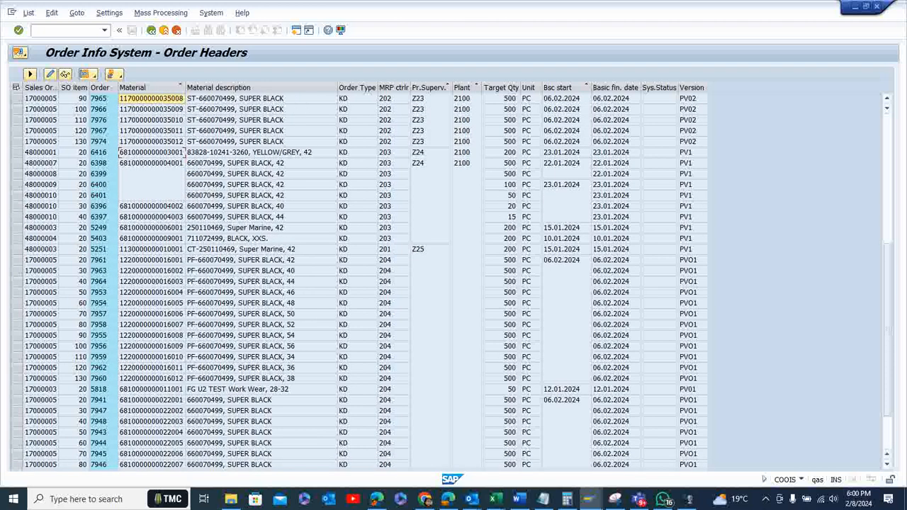
pyautogui.press('Up')
pyautogui.press('Up')
pyautogui.press('Up')
pyautogui.press('Up')
pyautogui.press('Up')
pyautogui.press('Up')
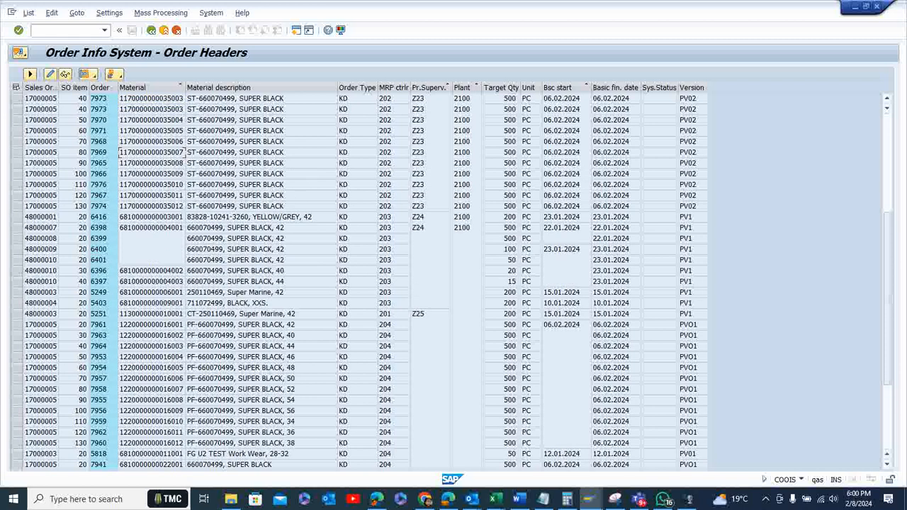
pyautogui.press('Up')
pyautogui.press('Up')
pyautogui.press('Up')
pyautogui.press('Up')
pyautogui.press('Up')
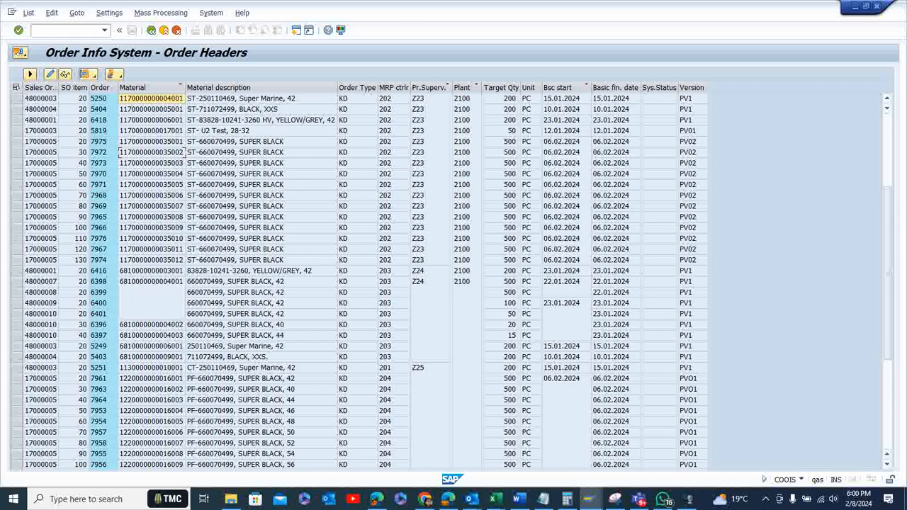
pyautogui.press('Up')
pyautogui.press('Up')
pyautogui.press('Up')
pyautogui.press('Up')
pyautogui.press('Up')
pyautogui.press('Up')
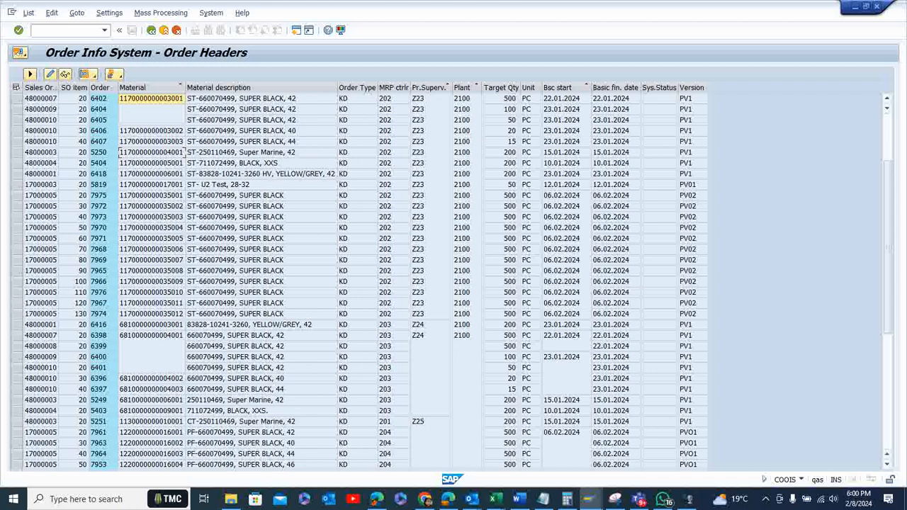
pyautogui.press('Up')
pyautogui.press('Up')
pyautogui.press('Up')
pyautogui.press('Up')
pyautogui.press('Up')
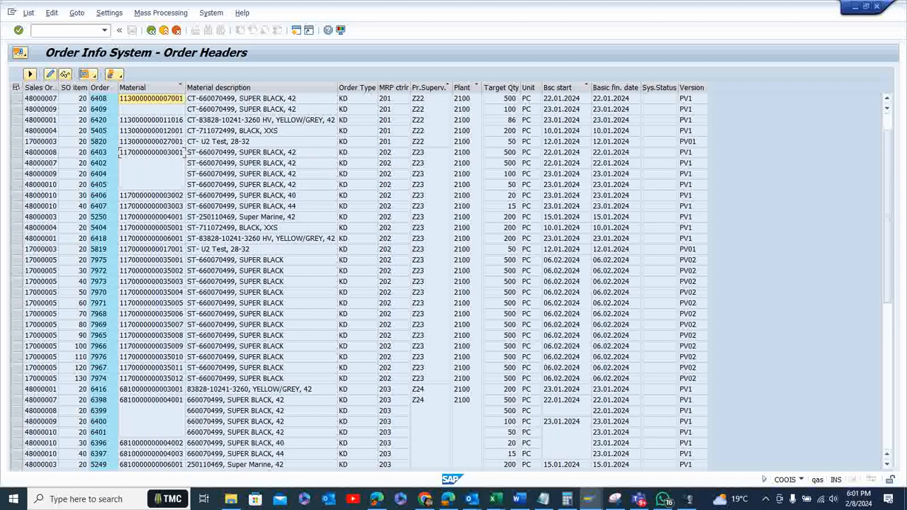
pyautogui.press('Up')
pyautogui.press('Up')
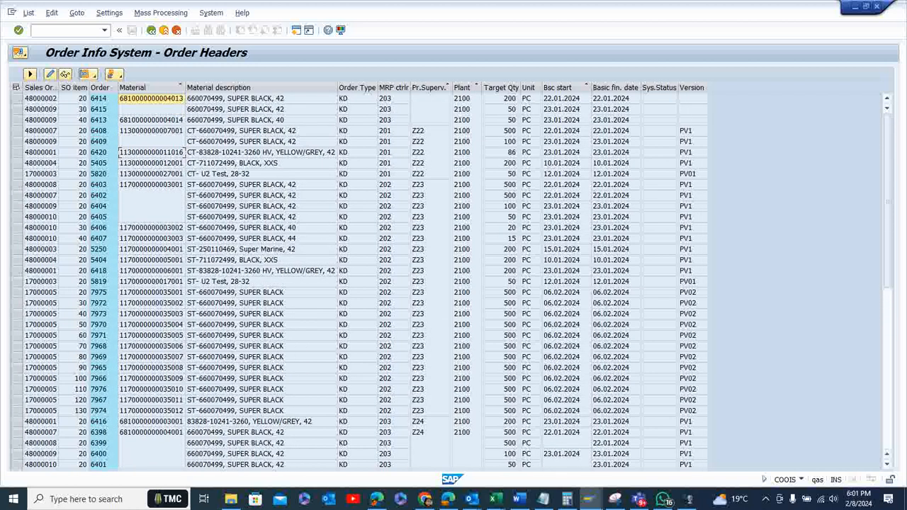
pyautogui.scroll(-10, 119, 152)
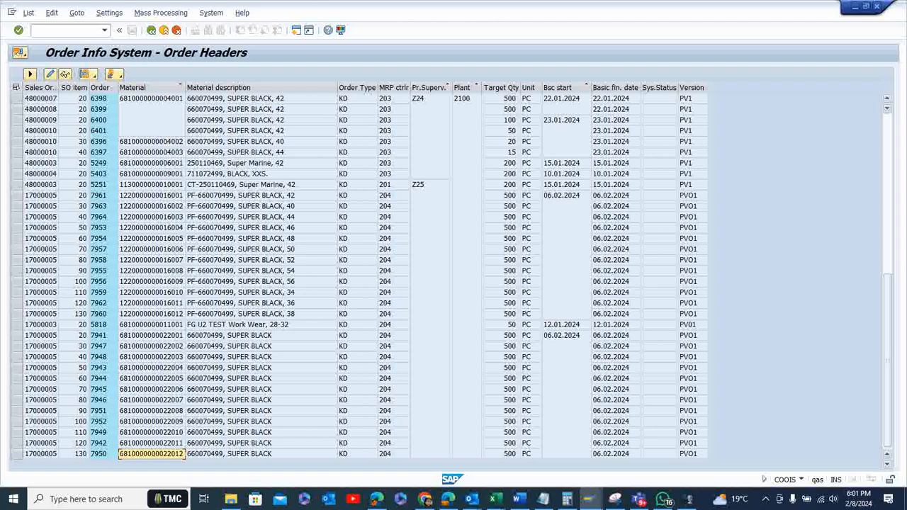
pyautogui.scroll(10, 120, 152)
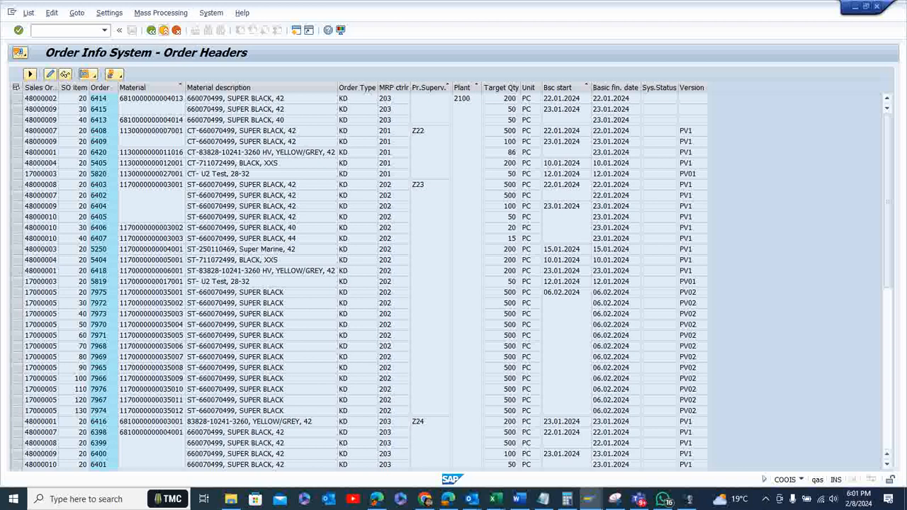
# Leave the order list and exit the open Capacity Planning overview session to the SAP Easy Access menu
pyautogui.click(151, 30)
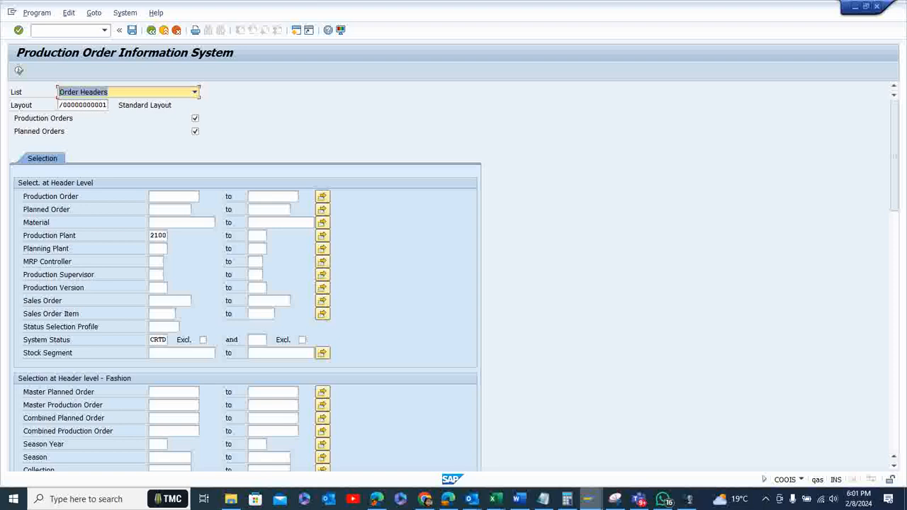
pyautogui.click(589, 499)
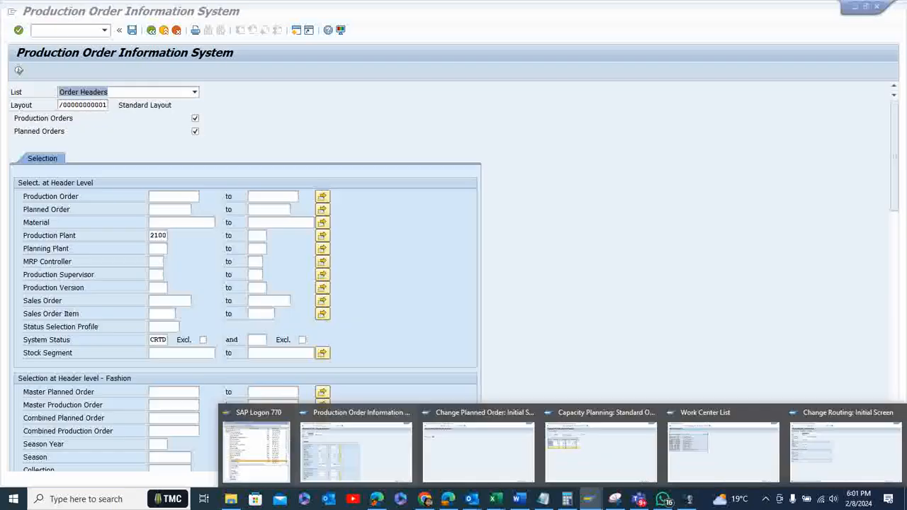
pyautogui.click(601, 448)
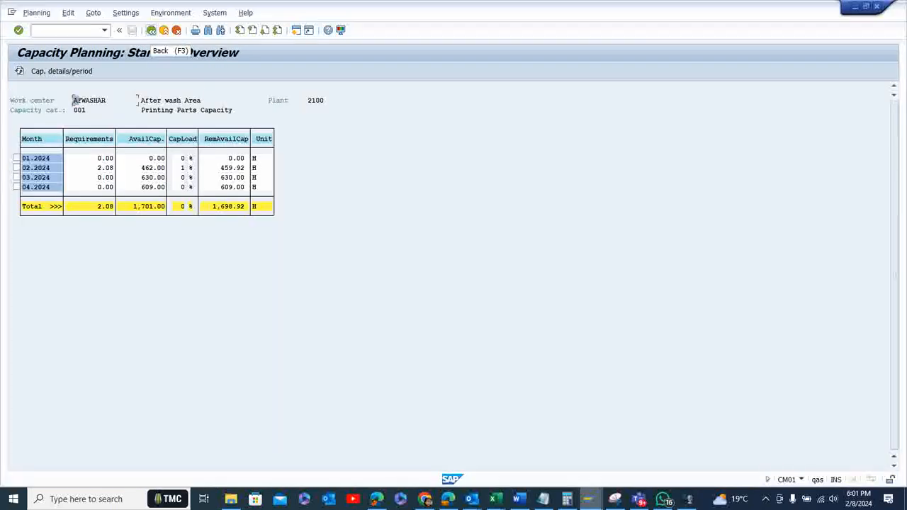
pyautogui.click(151, 30)
pyautogui.click(151, 30)
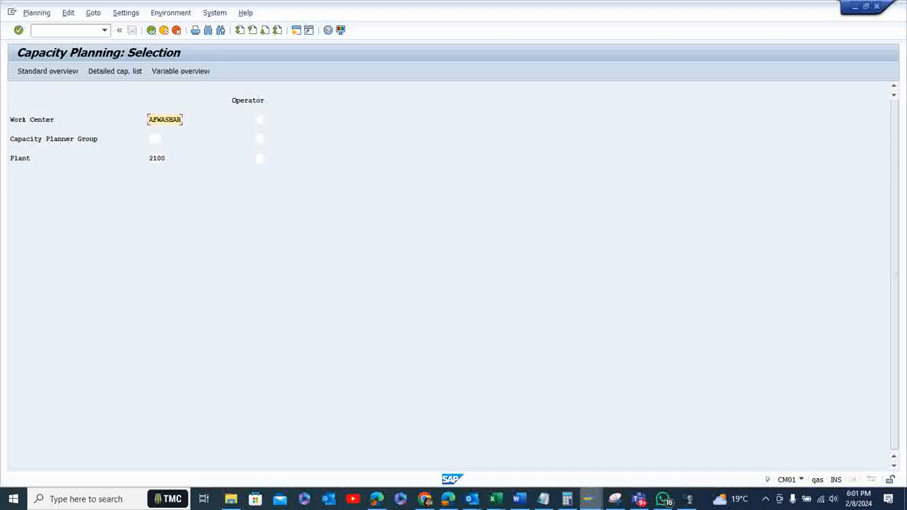
pyautogui.click(151, 30)
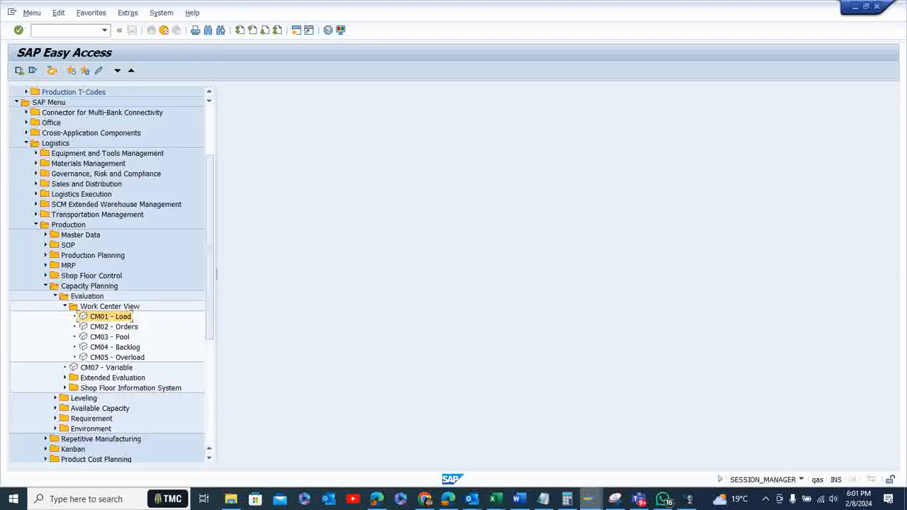
# Review the work center evaluation transactions, opening CM02 - Orders and returning to the menu tree
pyautogui.click(117, 358)
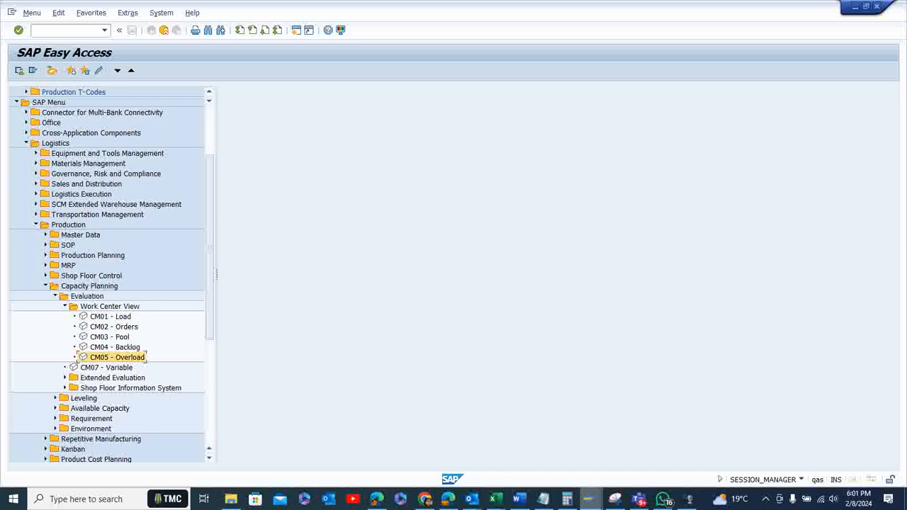
pyautogui.click(111, 317)
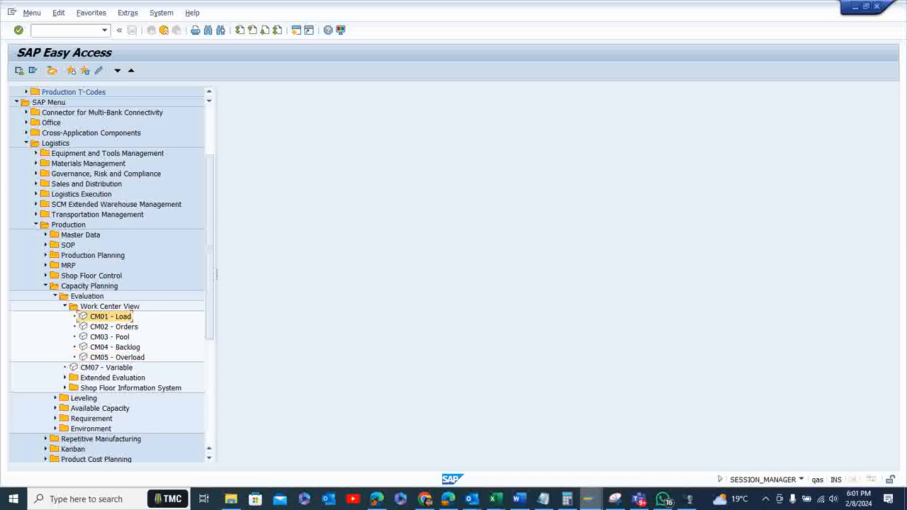
pyautogui.click(114, 327)
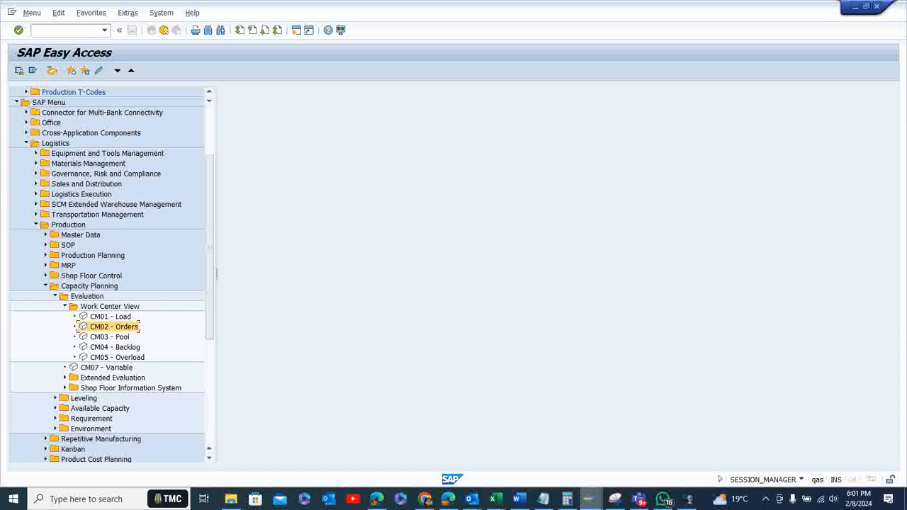
pyautogui.press('Return')
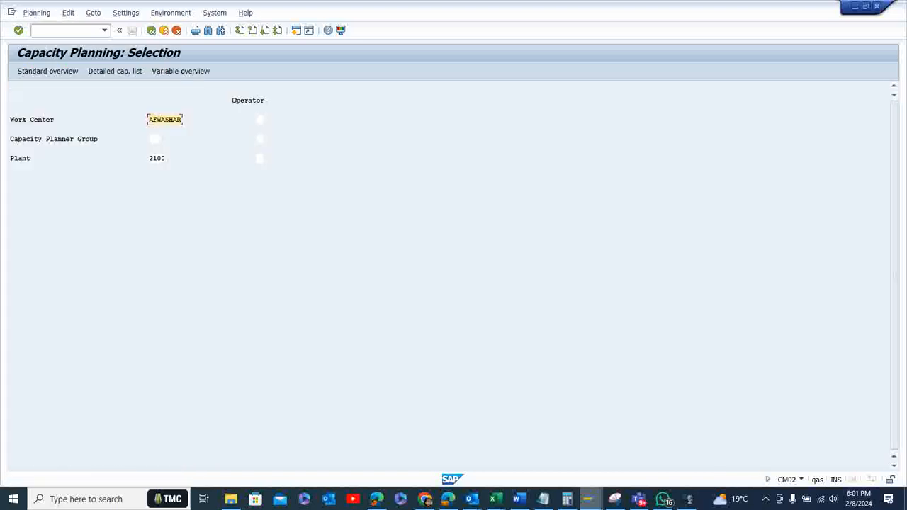
pyautogui.press('F3')
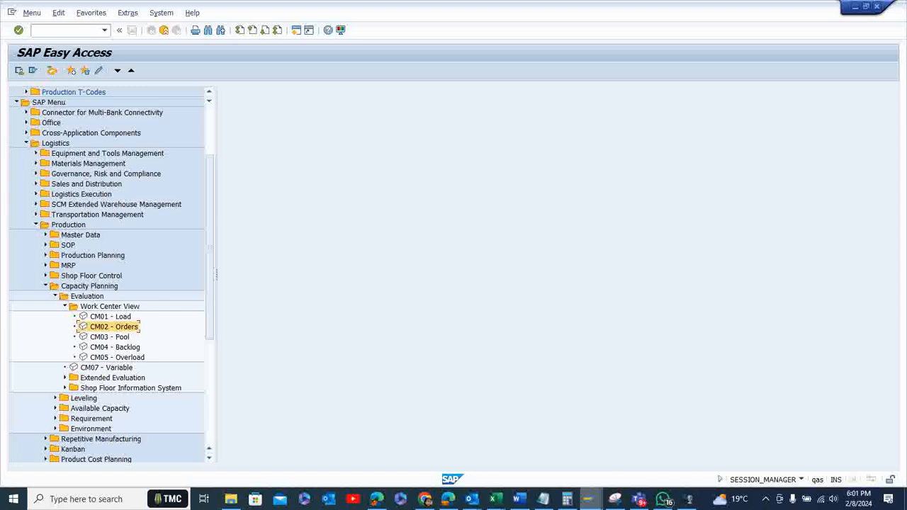
# Expand Order View and Work Center View under capacity Leveling, and select the CM01 - Load evaluation transaction
pyautogui.click(56, 398)
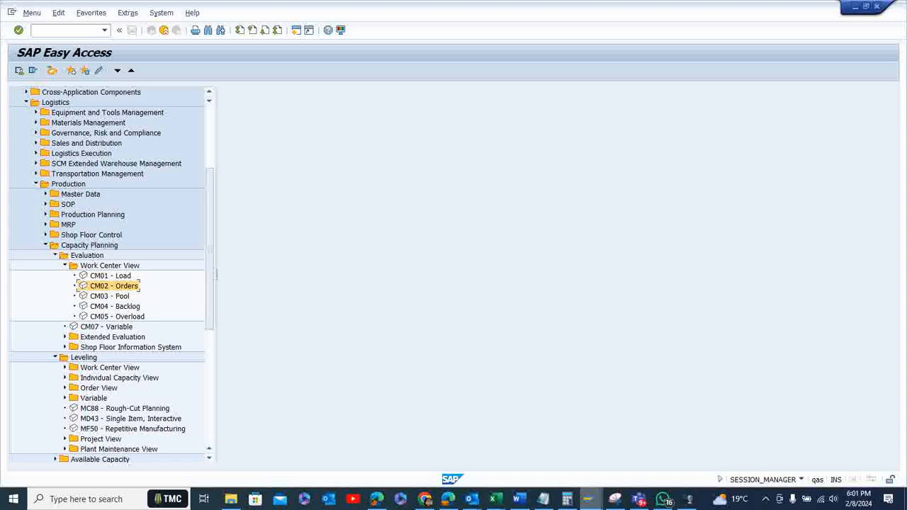
pyautogui.click(65, 387)
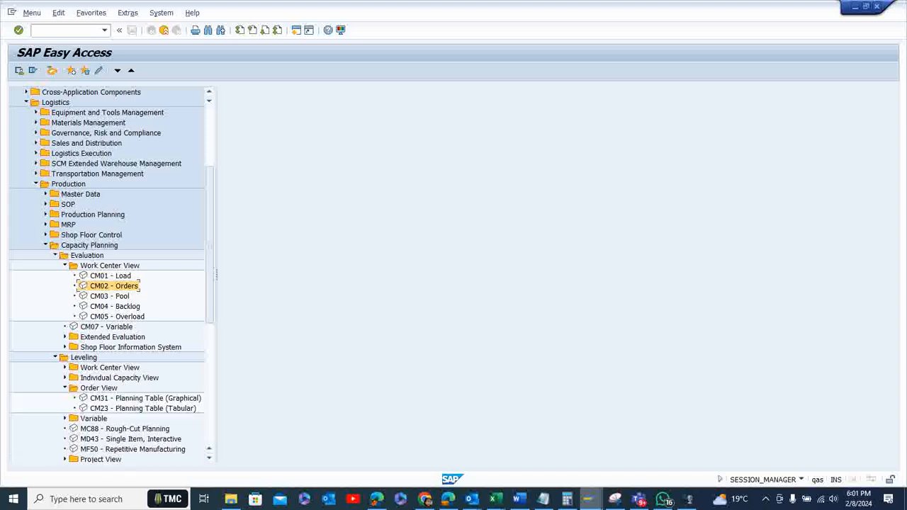
pyautogui.click(65, 368)
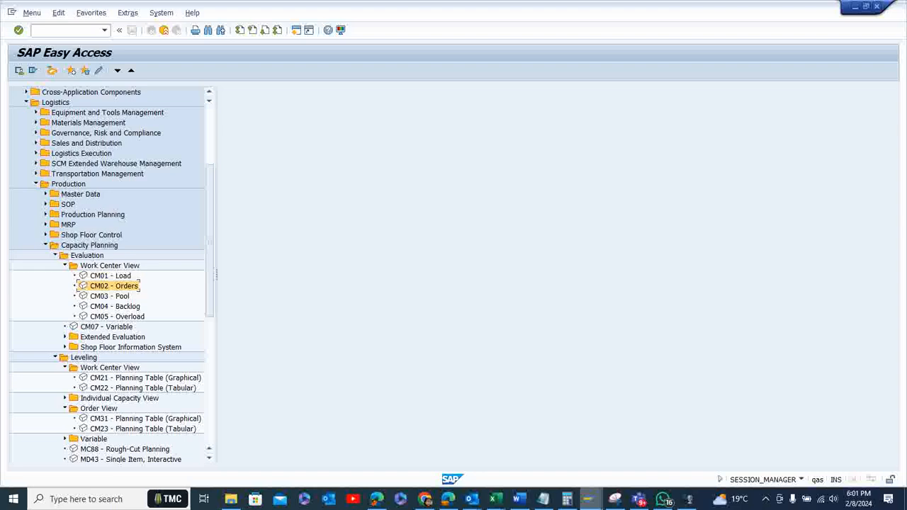
pyautogui.click(110, 276)
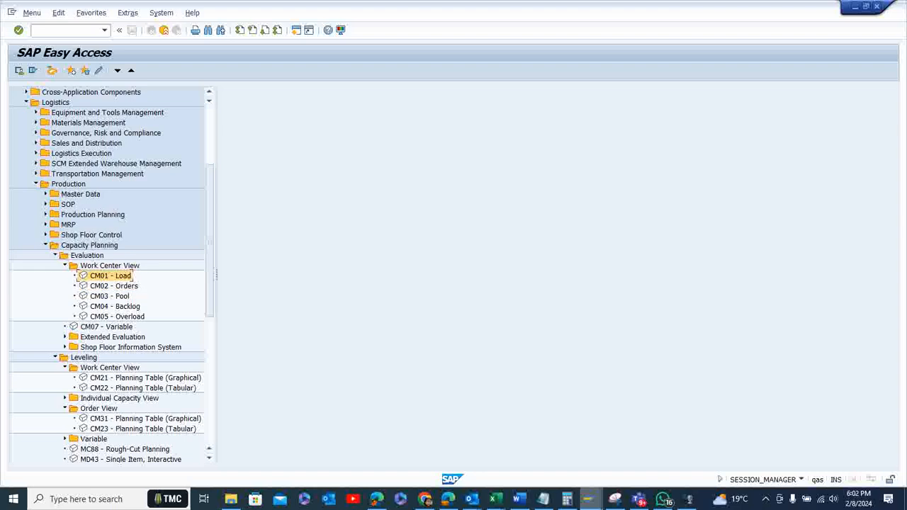
# Open the CM01 load evaluation, clear its work center, and switch to the Work Center List session
pyautogui.press('Return')
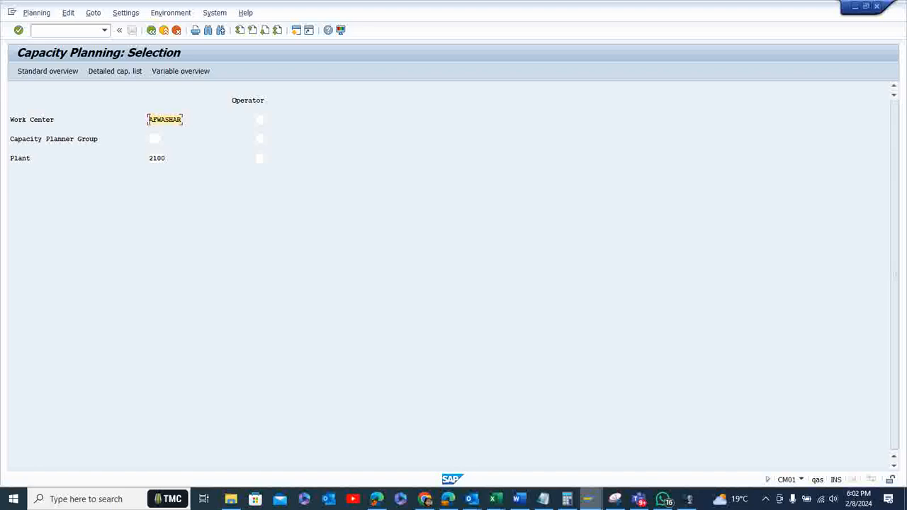
pyautogui.doubleClick(149, 120)
pyautogui.press('Delete')
pyautogui.moveTo(588, 499)
pyautogui.click(724, 450)
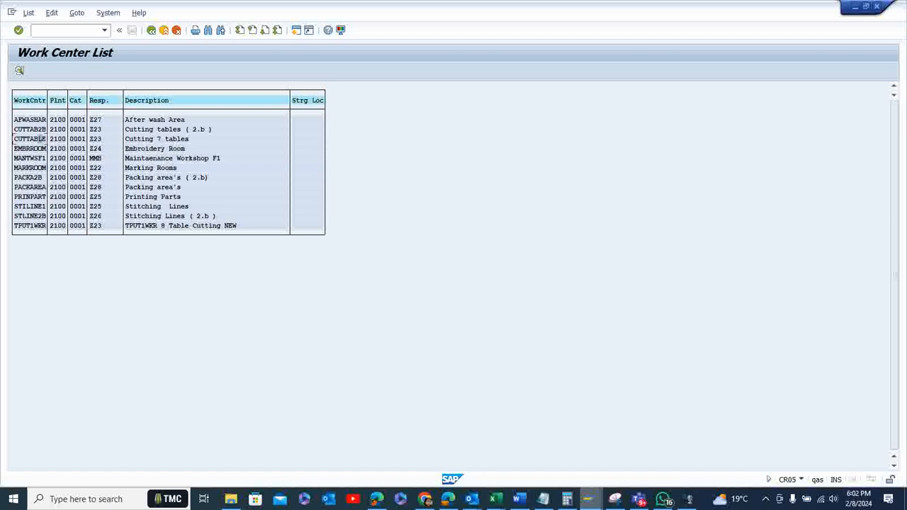
# Copy the code CUTTABLE of the Cutting 7 tables work center from the list
pyautogui.hotkey('ctrl', 'y')
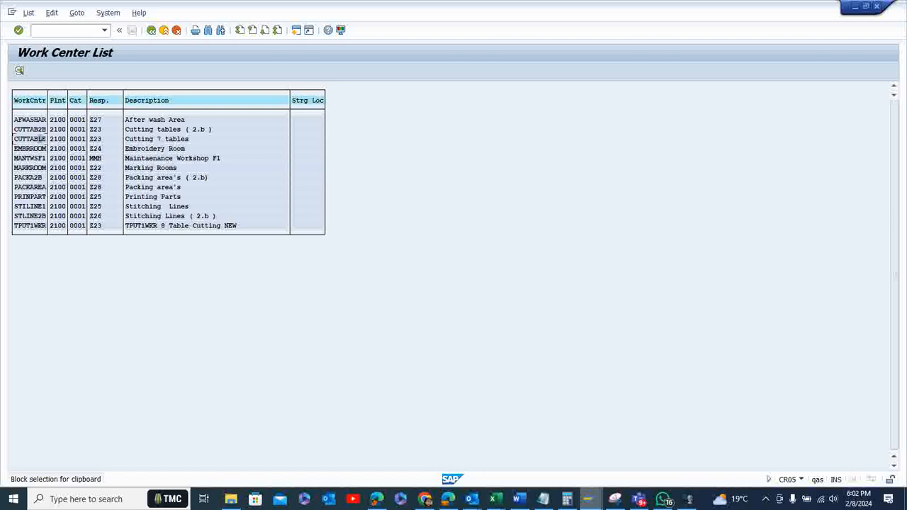
pyautogui.moveTo(13, 139); pyautogui.dragTo(46, 139)
pyautogui.click(52, 139)
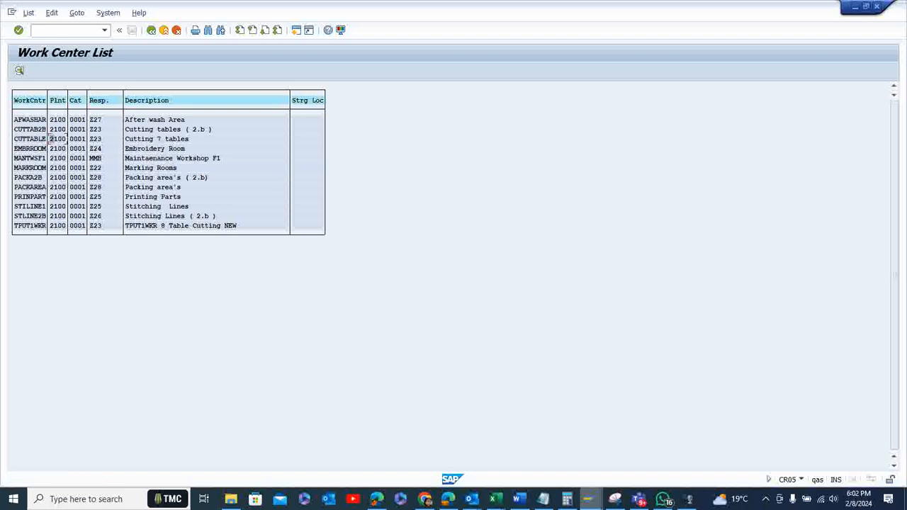
pyautogui.click(17, 140)
pyautogui.hotkey('ctrl', 'y')
pyautogui.moveTo(17, 139); pyautogui.dragTo(45, 139)
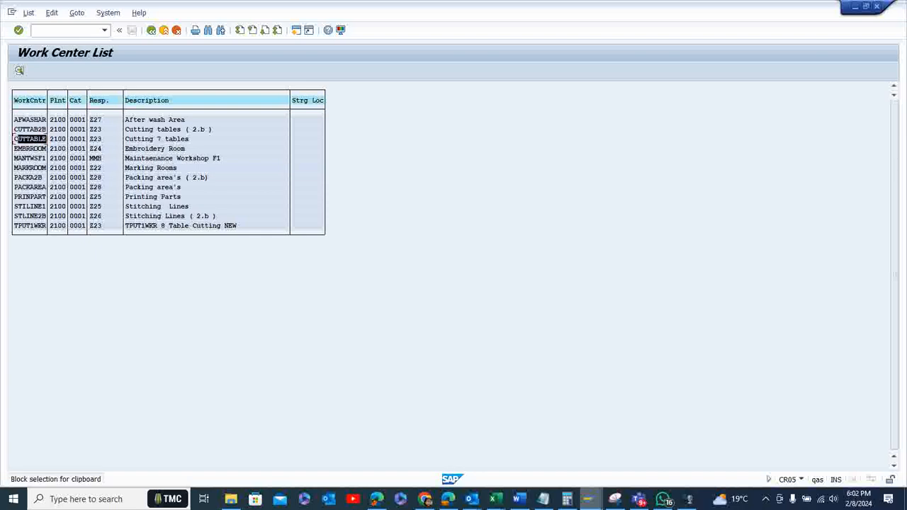
pyautogui.hotkey('ctrl', 'c')
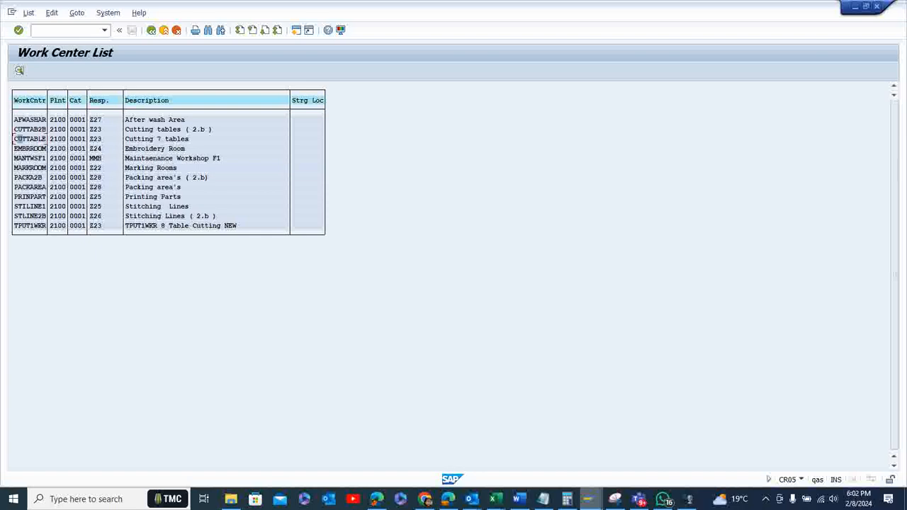
# Return to the Capacity Planning selection session and enter CUTTABLE as the work center
pyautogui.moveTo(588, 499)
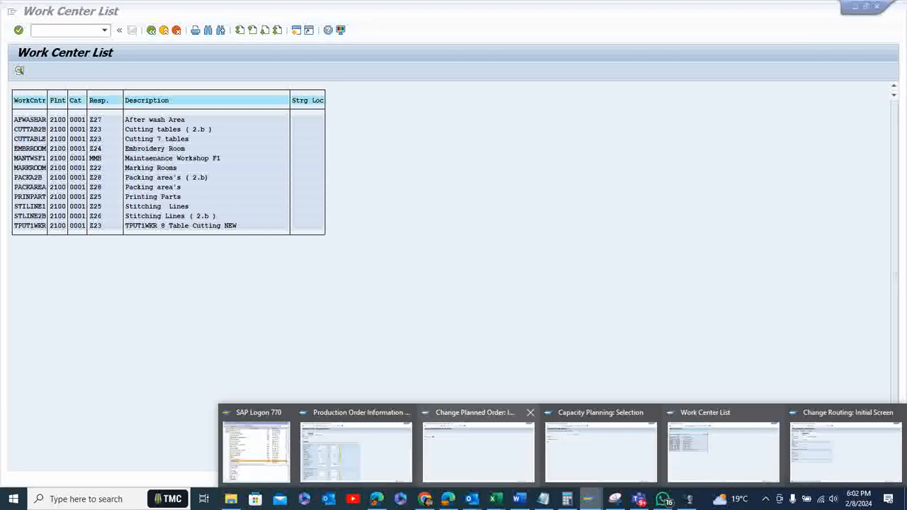
pyautogui.click(846, 447)
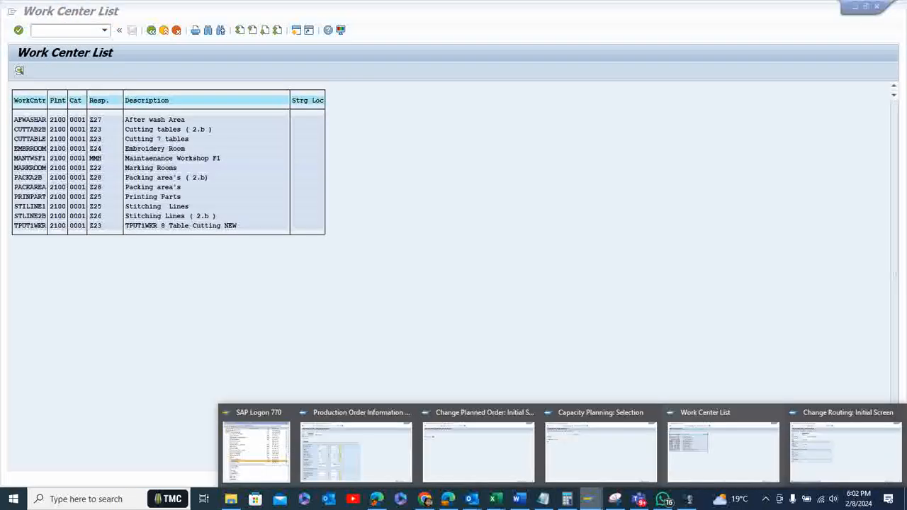
pyautogui.click(601, 451)
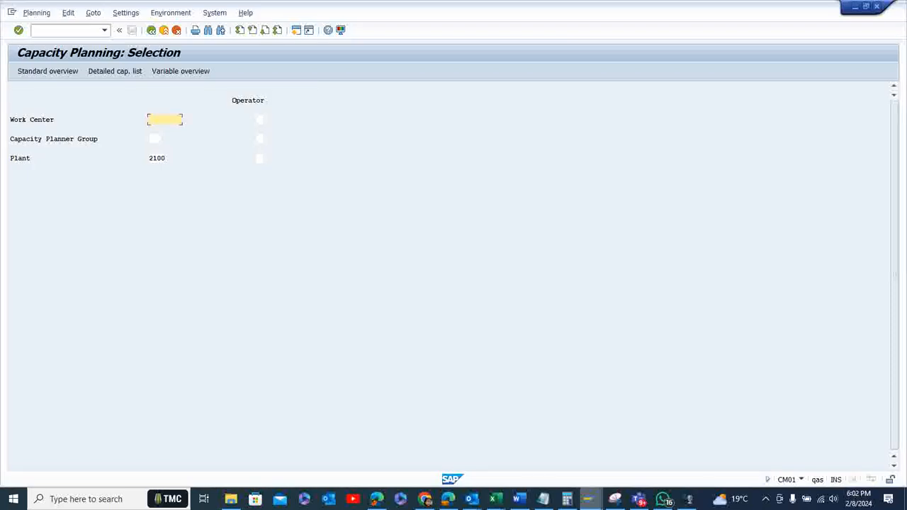
pyautogui.write('CUTTABLE')
# In the general evaluation settings, set the periods to Month and the period plant to 2100
pyautogui.click(125, 13)
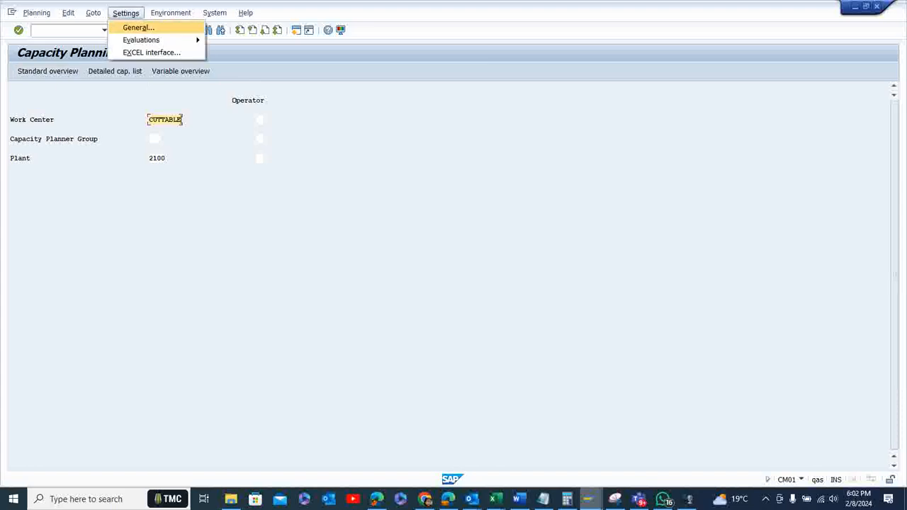
pyautogui.click(138, 27)
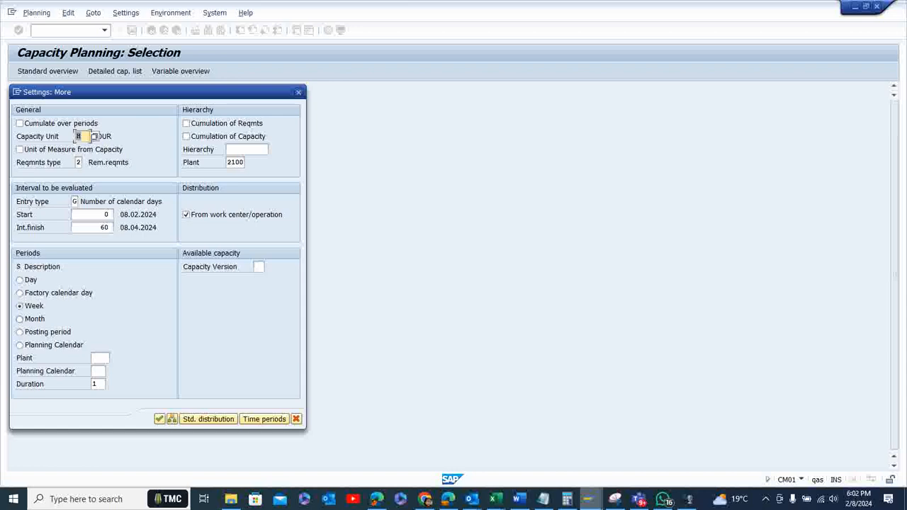
pyautogui.click(19, 320)
pyautogui.click(105, 358)
pyautogui.write('2100')
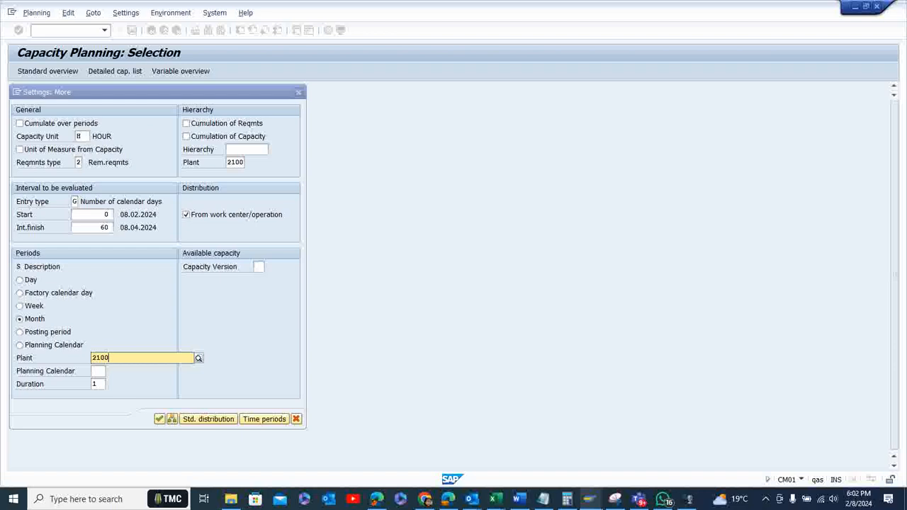
pyautogui.press('Down')
pyautogui.press('Return')
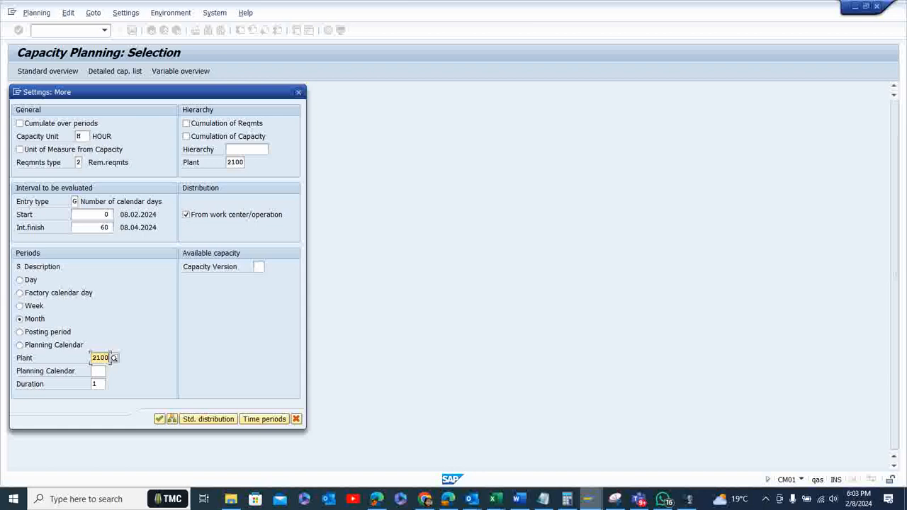
# Set the evaluation interval's start to -9 calendar days, accept it, and recheck the general settings
pyautogui.moveTo(110, 215); pyautogui.dragTo(103, 215)
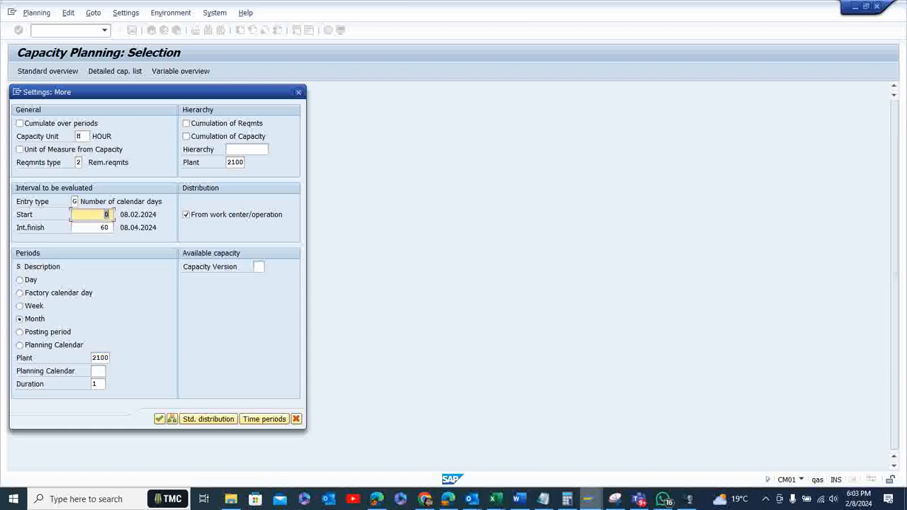
pyautogui.write('-9')
pyautogui.press('Return')
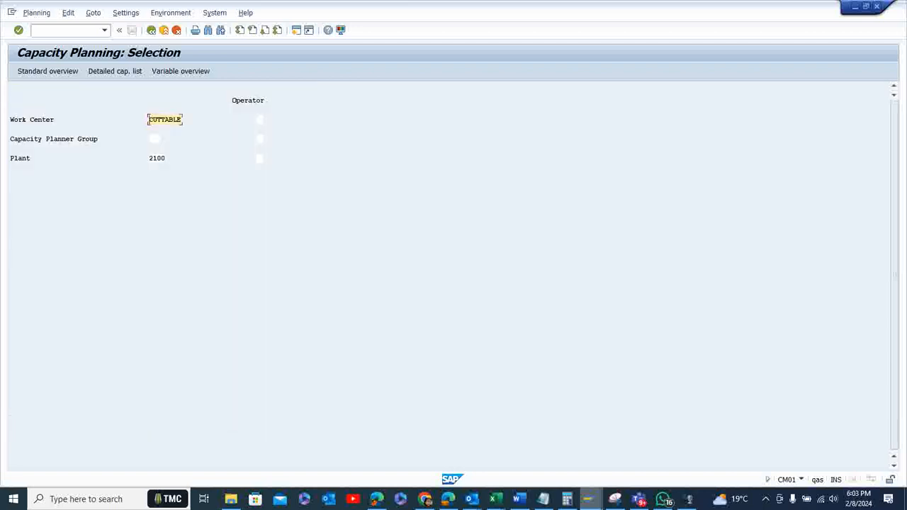
pyautogui.click(125, 12)
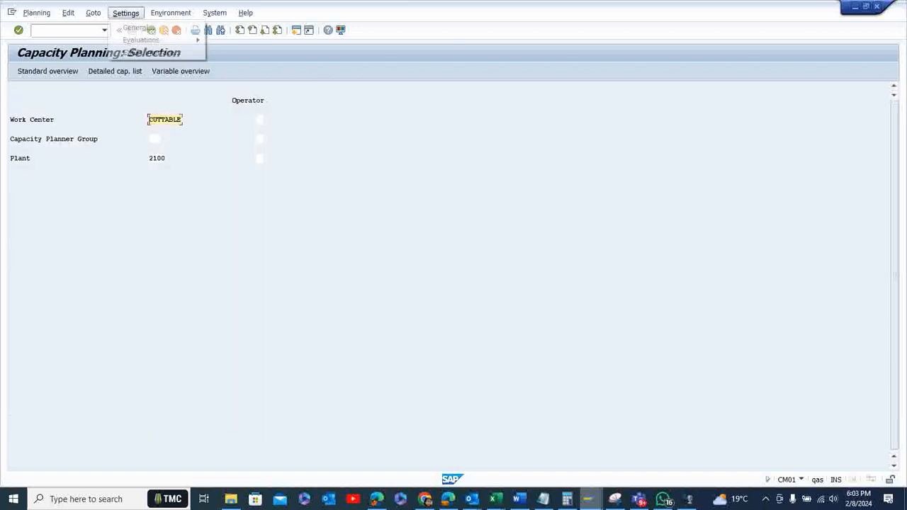
pyautogui.click(138, 28)
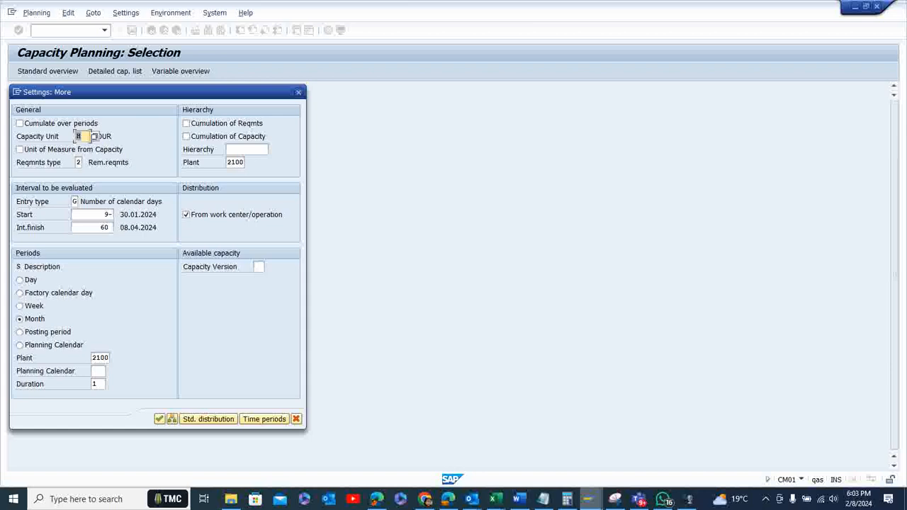
pyautogui.press('Return')
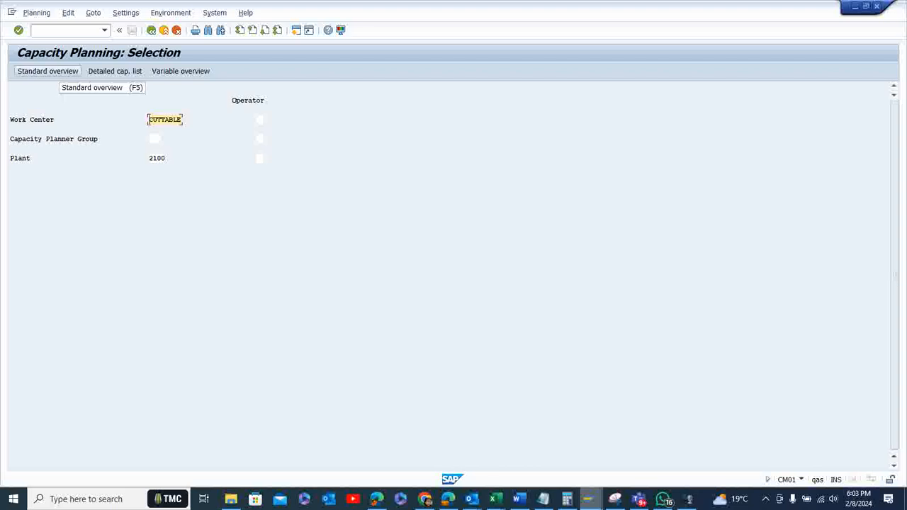
# Display the standard capacity overview for CUTTABLE and open the capacity details for period 02.2024
pyautogui.click(48, 70)
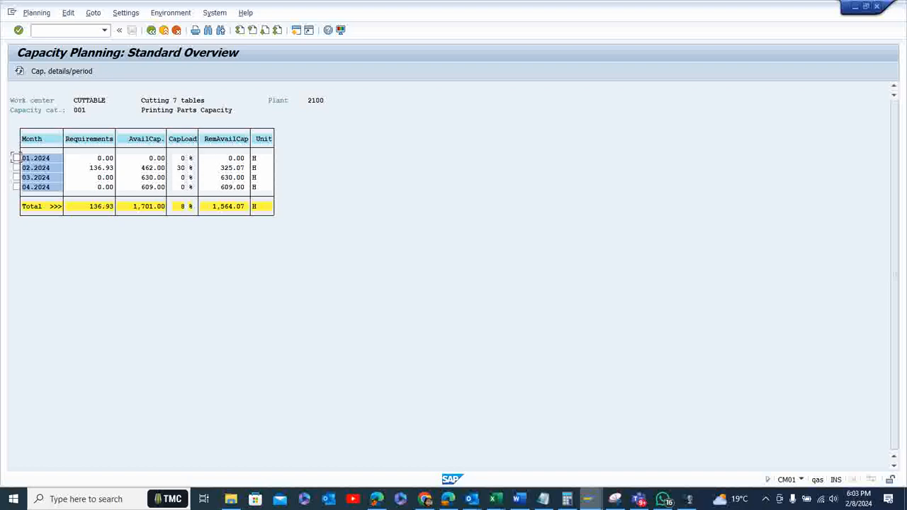
pyautogui.click(17, 167)
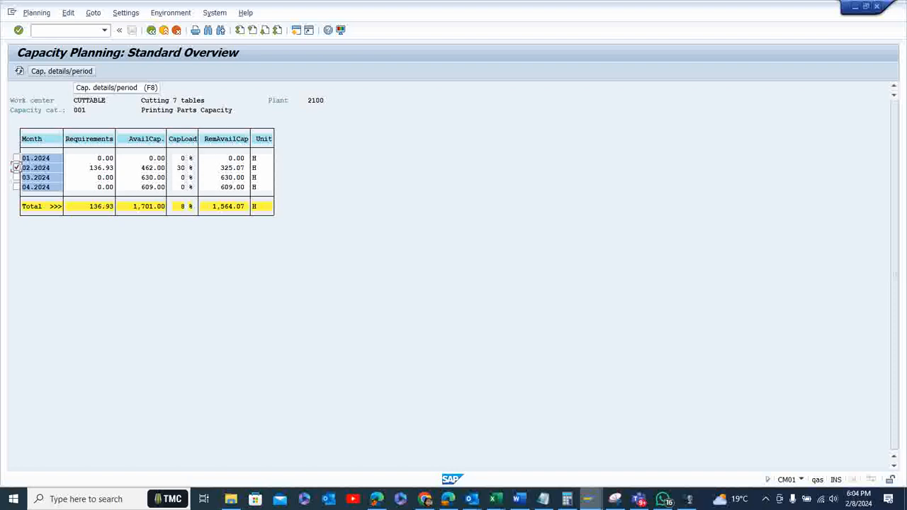
pyautogui.click(62, 71)
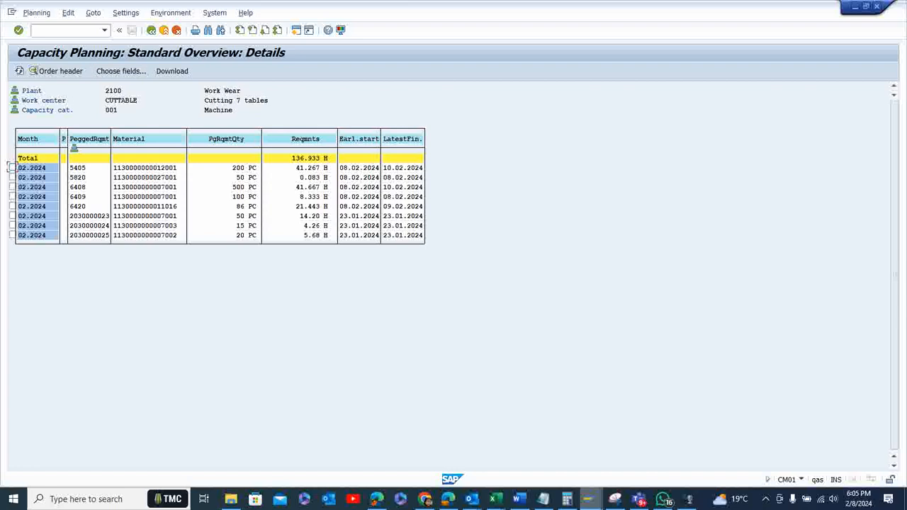
# Open the planned order behind the first pegged requirement, review its header data, and return to the capacity details
pyautogui.doubleClick(78, 168)
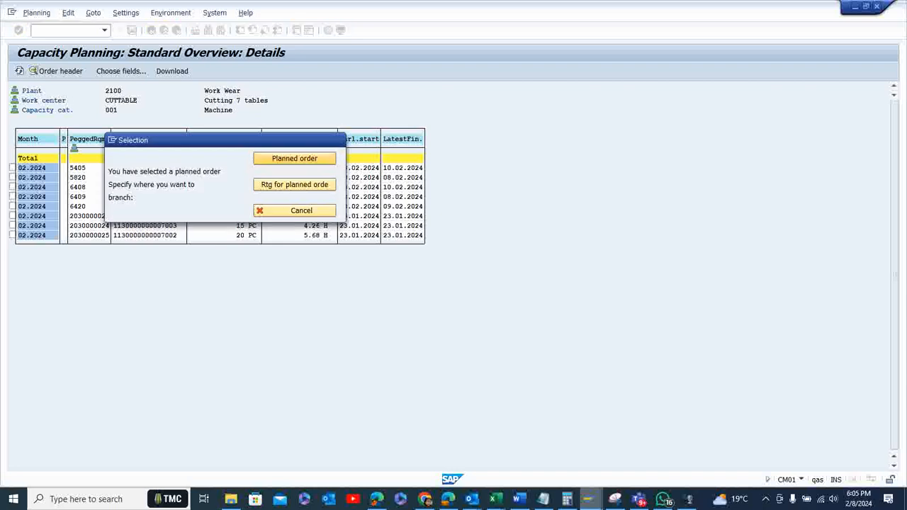
pyautogui.press('Return')
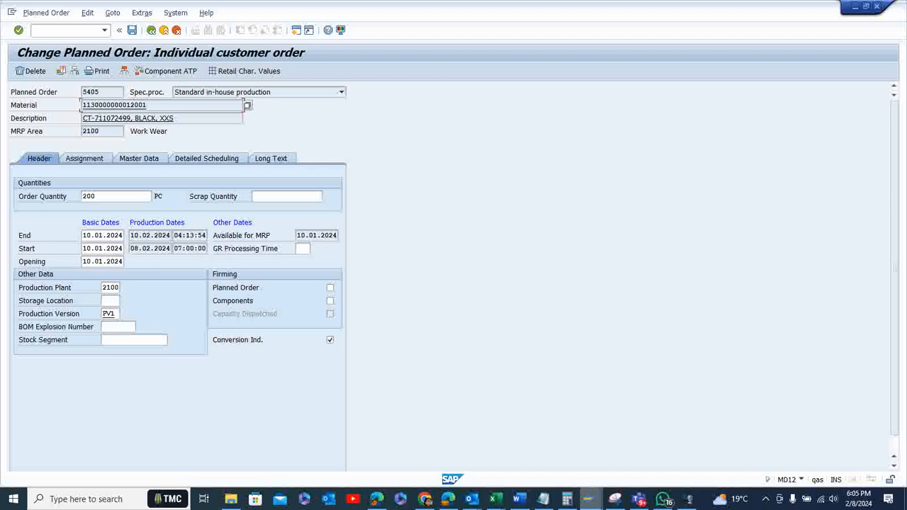
pyautogui.click(151, 30)
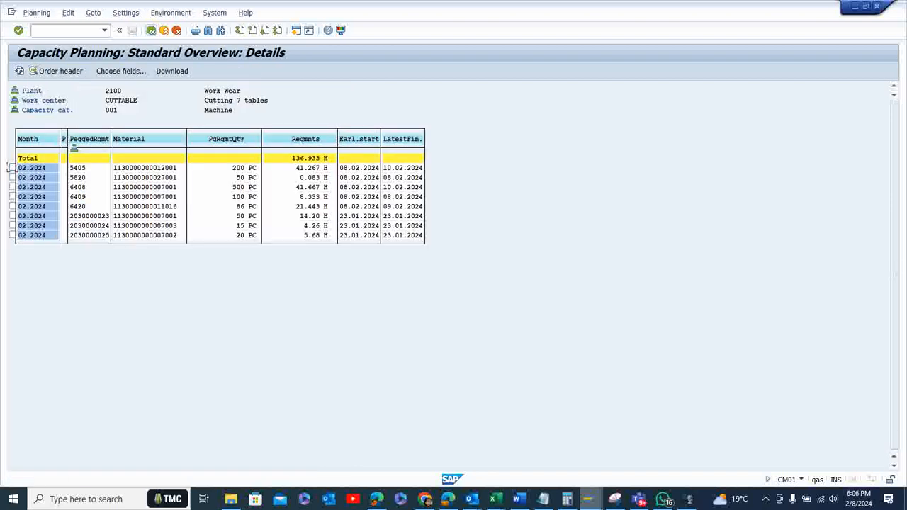
# Leave the capacity details and exit the CM01 load evaluation to the SAP Easy Access menu
pyautogui.click(151, 30)
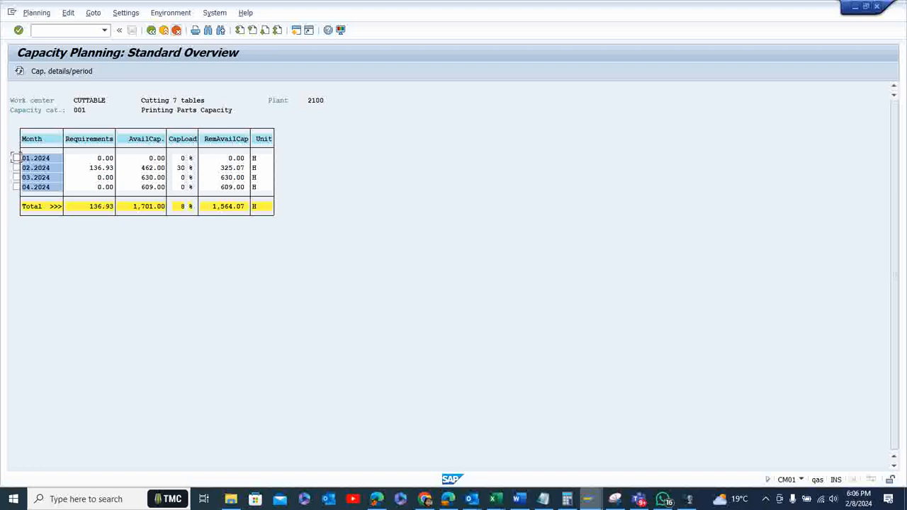
pyautogui.click(151, 30)
pyautogui.press('F3')
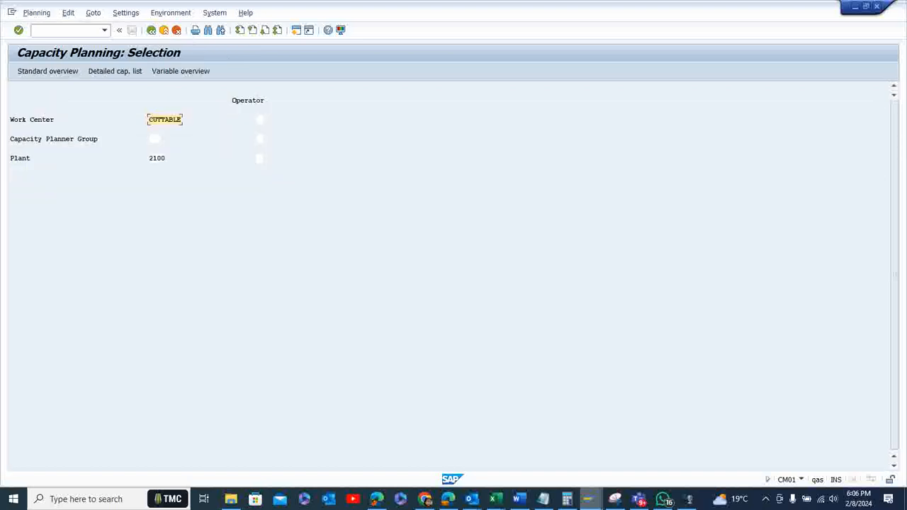
pyautogui.press('F3')
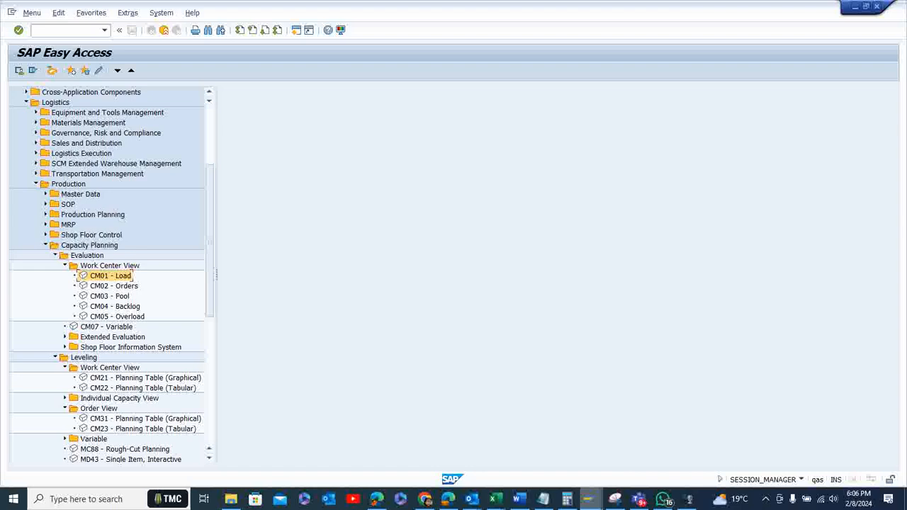
# Open the CM05 overload evaluation and display its standard overview for work center CUTTABLE in plant 2100
pyautogui.click(117, 317)
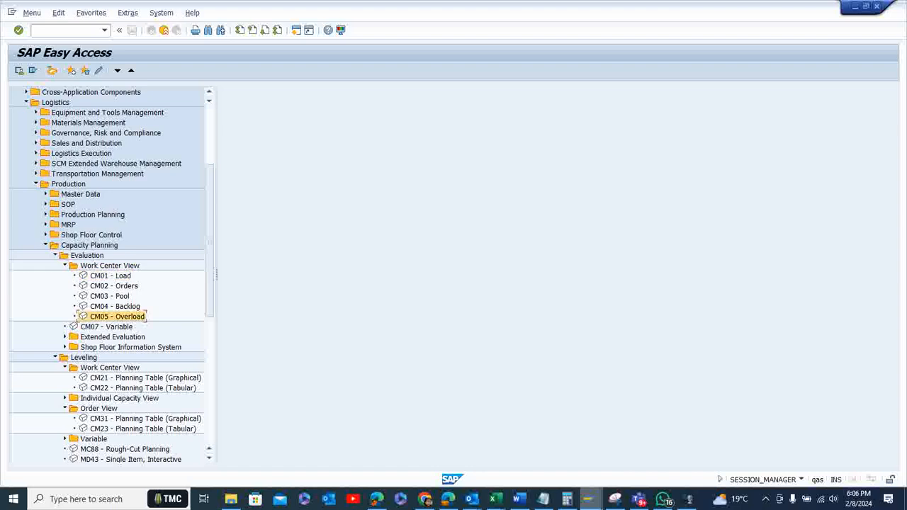
pyautogui.press('Return')
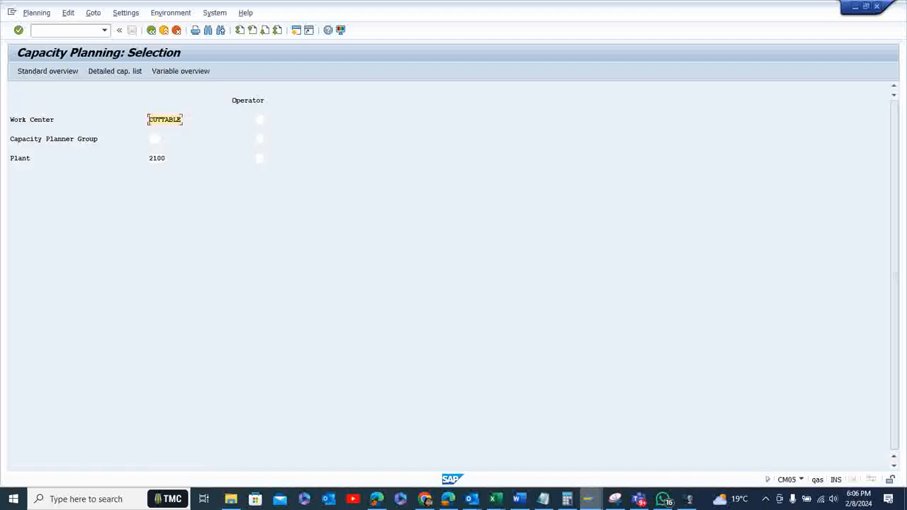
pyautogui.click(48, 71)
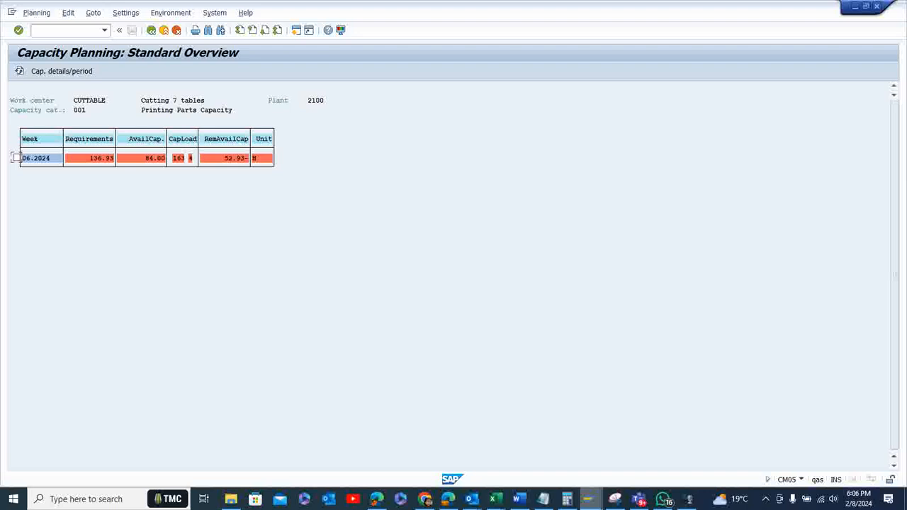
# Set the overload evaluation's periods to Month in the general settings and rerun the standard overview
pyautogui.click(126, 13)
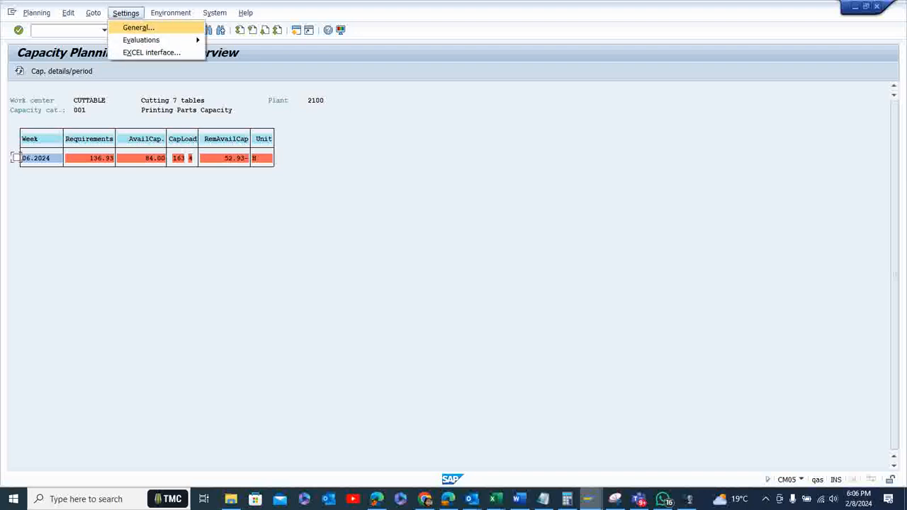
pyautogui.click(138, 27)
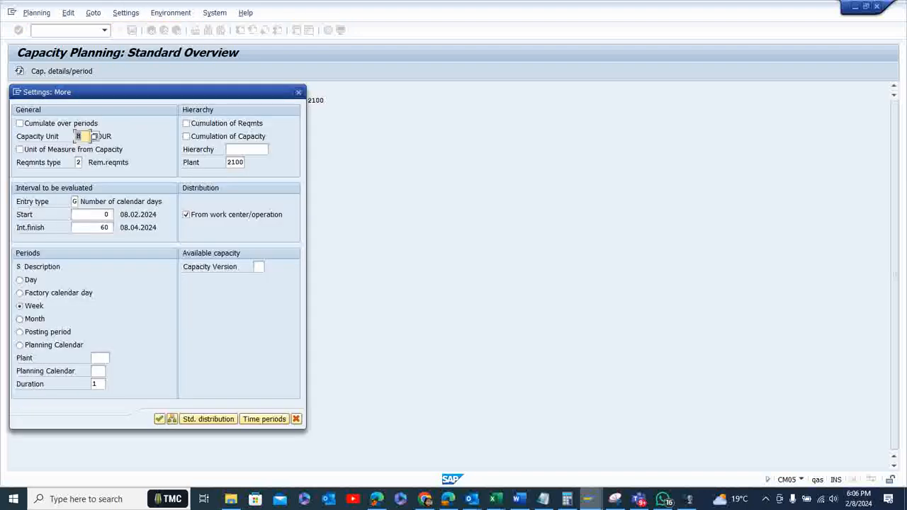
pyautogui.click(20, 319)
pyautogui.click(159, 419)
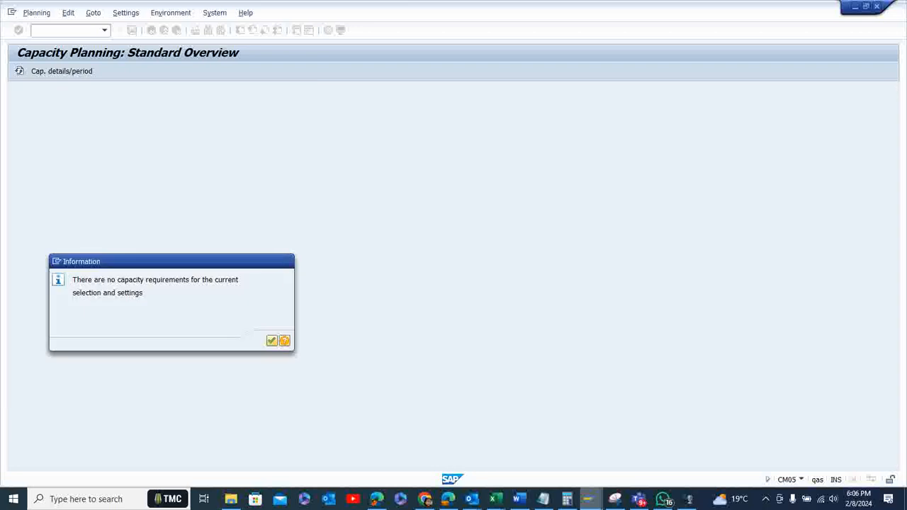
pyautogui.press('Return')
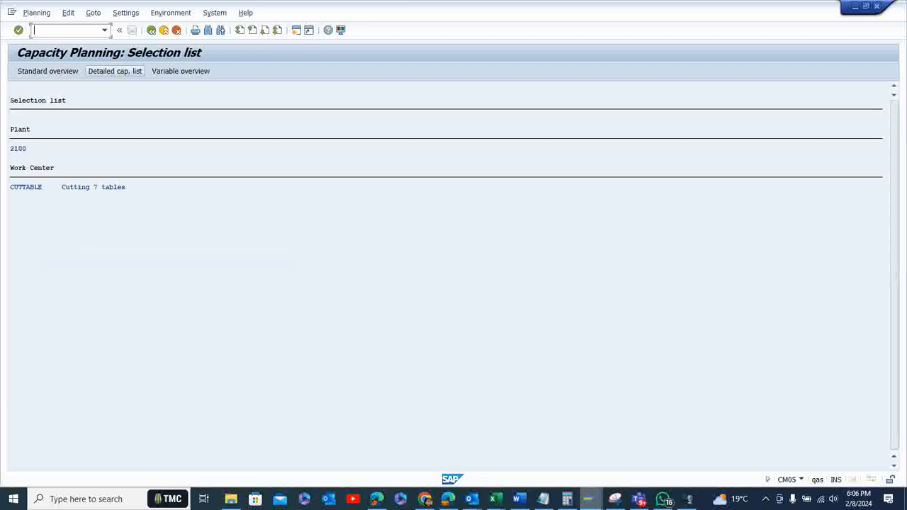
pyautogui.click(47, 71)
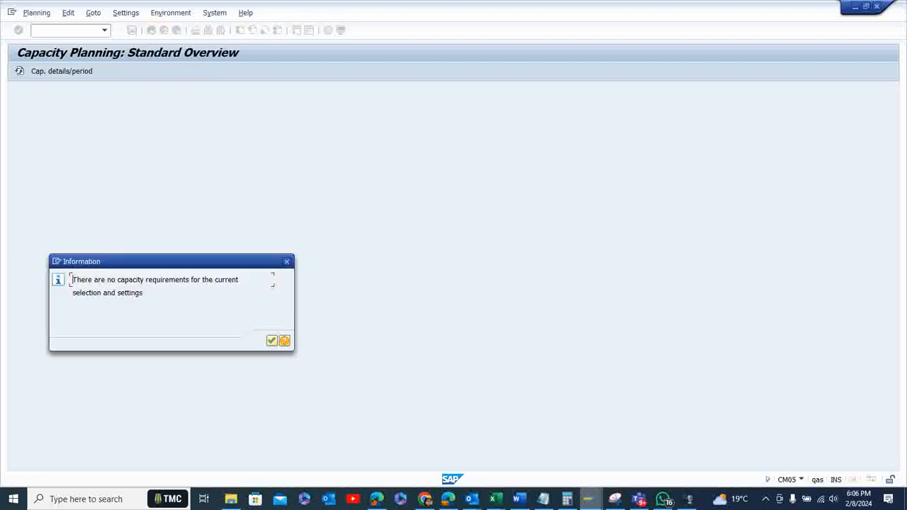
# Set the evaluation interval's start to -9 calendar days in the general settings and rerun the standard overview for CUTTABLE
pyautogui.press('Return')
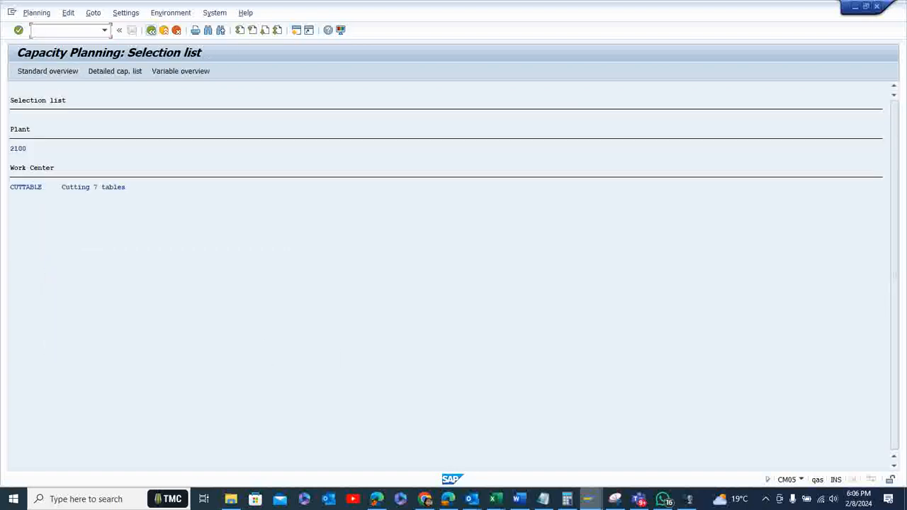
pyautogui.click(151, 30)
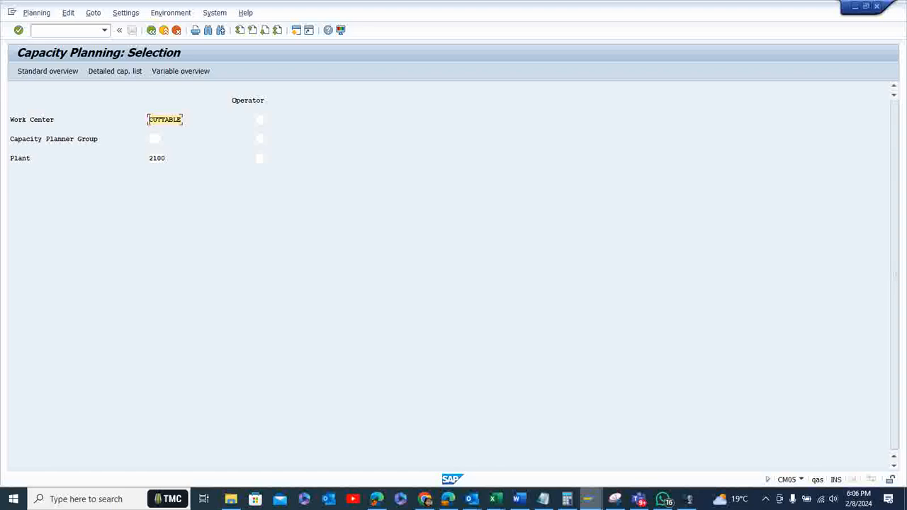
pyautogui.click(125, 13)
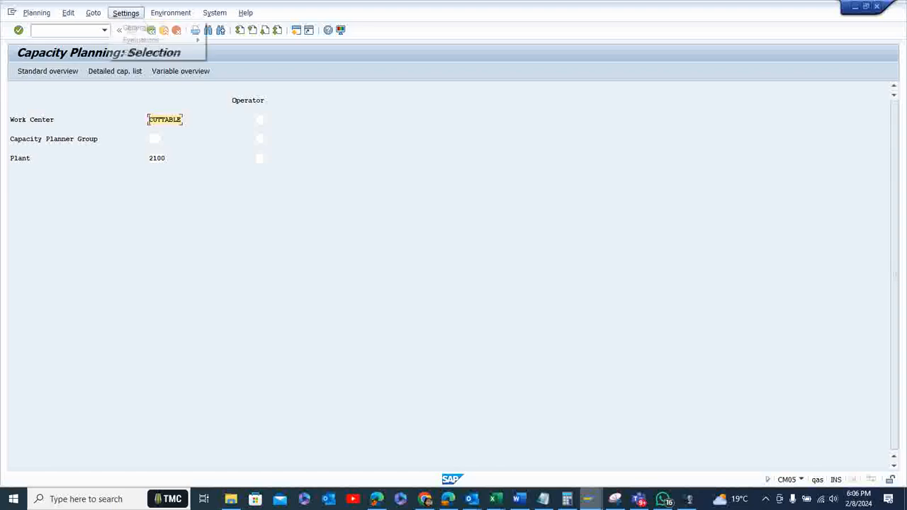
pyautogui.click(138, 28)
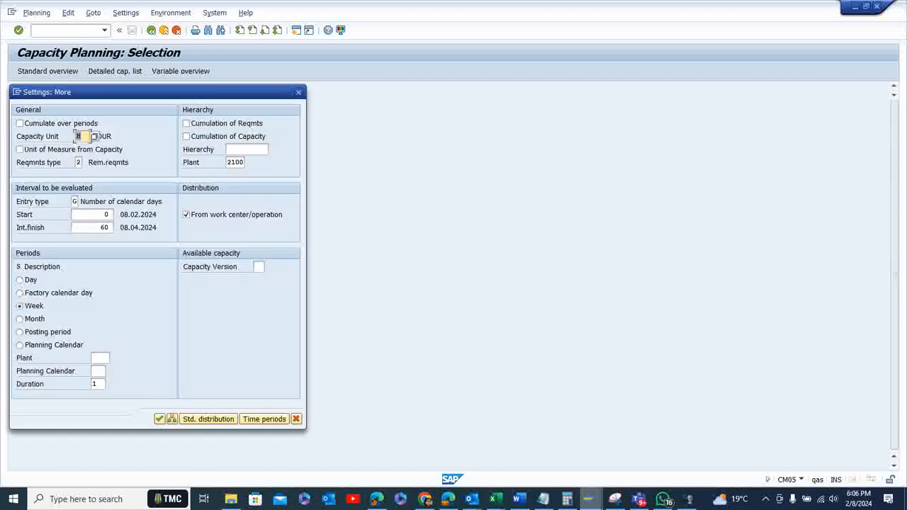
pyautogui.click(106, 214)
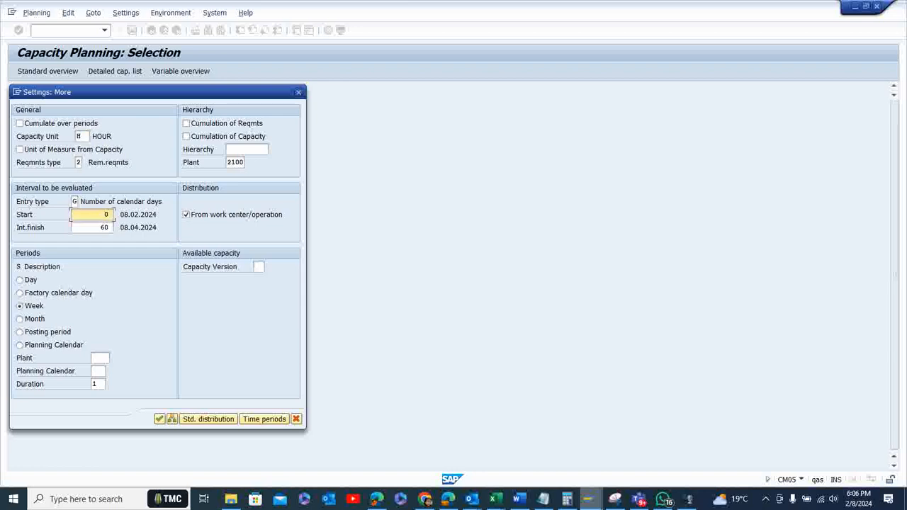
pyautogui.doubleClick(106, 214)
pyautogui.write('-9')
pyautogui.press('Return')
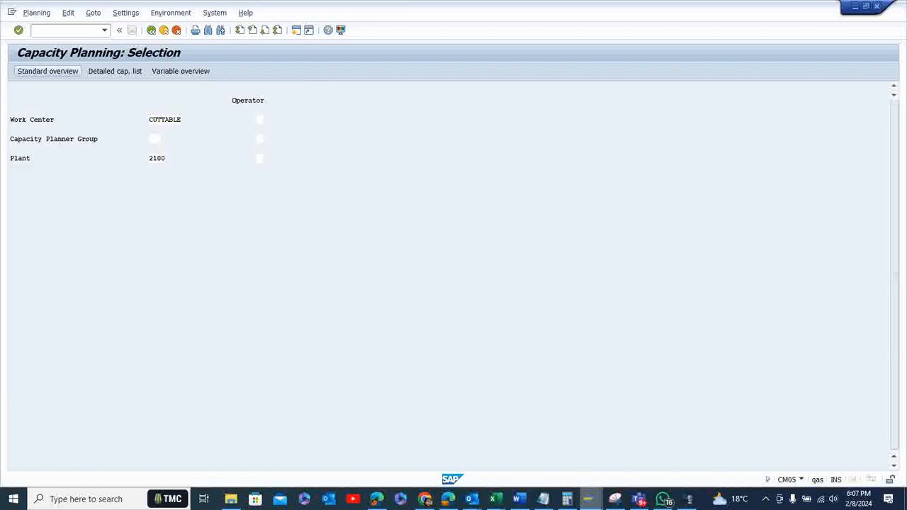
pyautogui.click(48, 71)
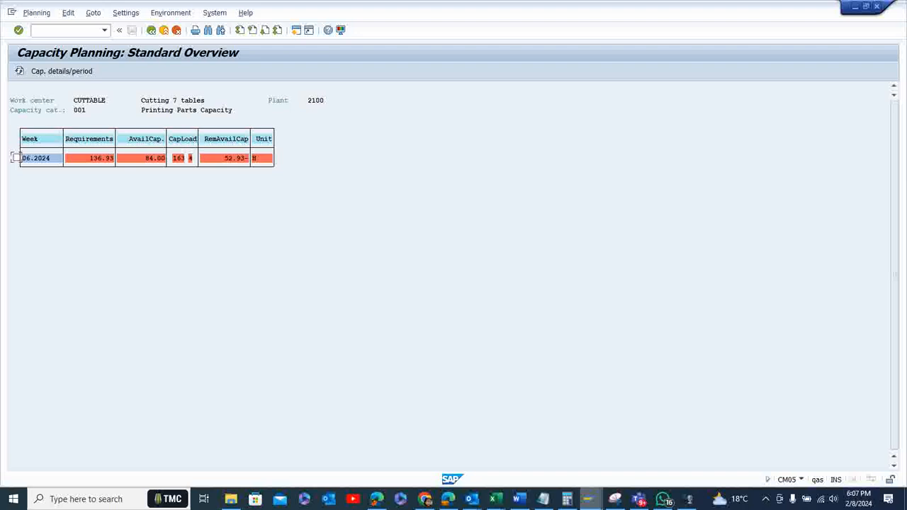
# Change the overload overview's periods to Day in the general settings
pyautogui.click(126, 12)
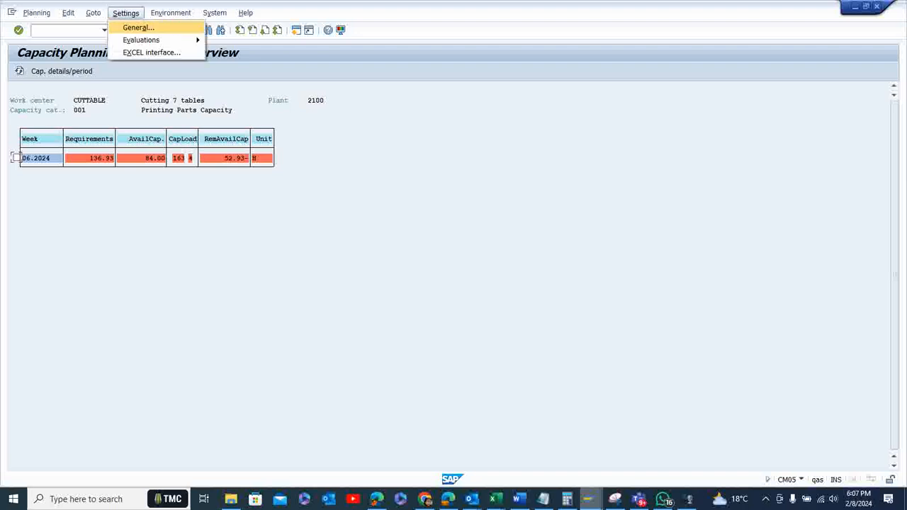
pyautogui.click(139, 27)
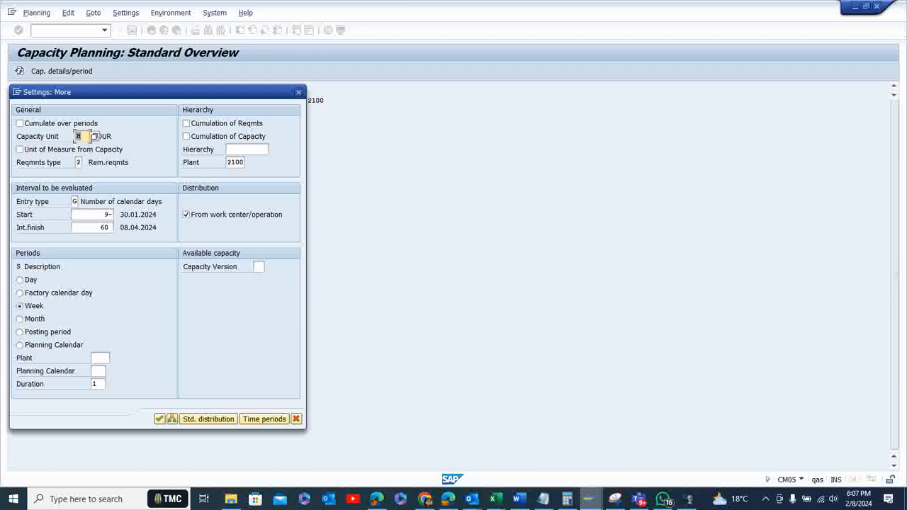
pyautogui.click(20, 280)
pyautogui.click(159, 419)
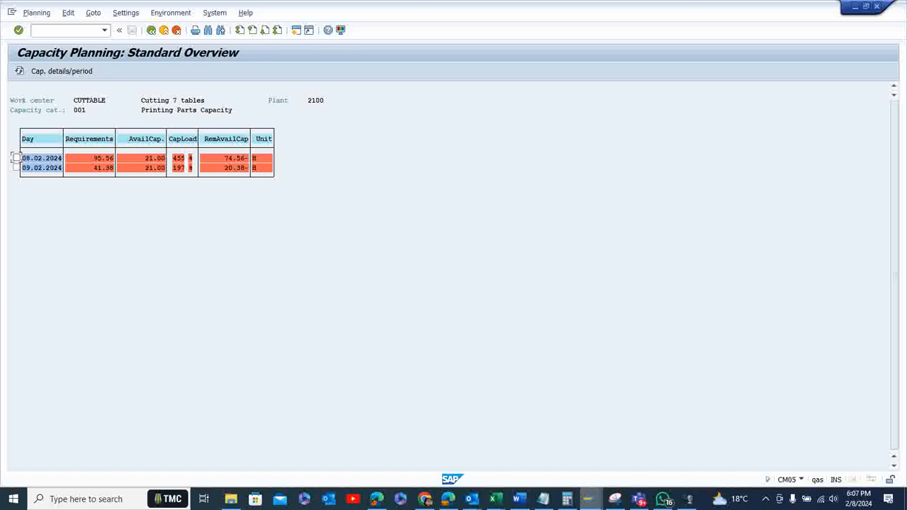
# Review the capacity details behind the overload on 08.02.2024 and return to the standard overview
pyautogui.click(15, 158)
pyautogui.click(61, 71)
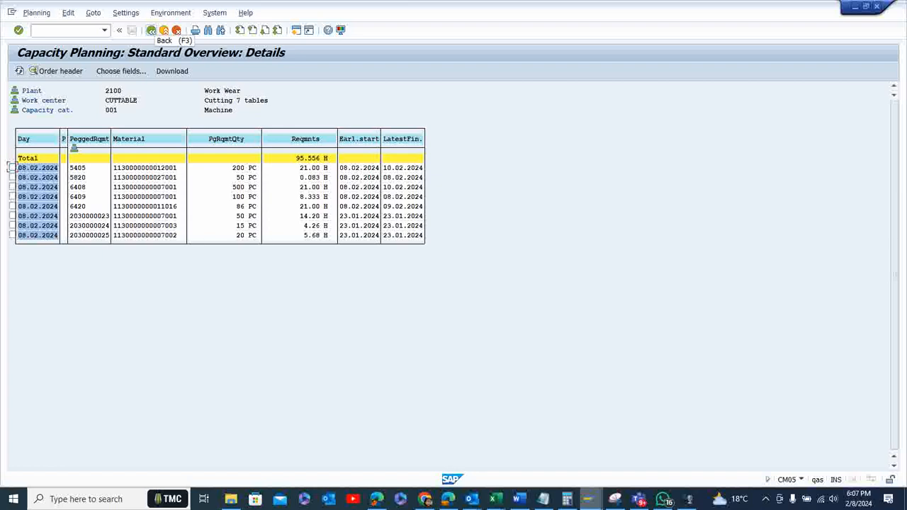
pyautogui.click(151, 30)
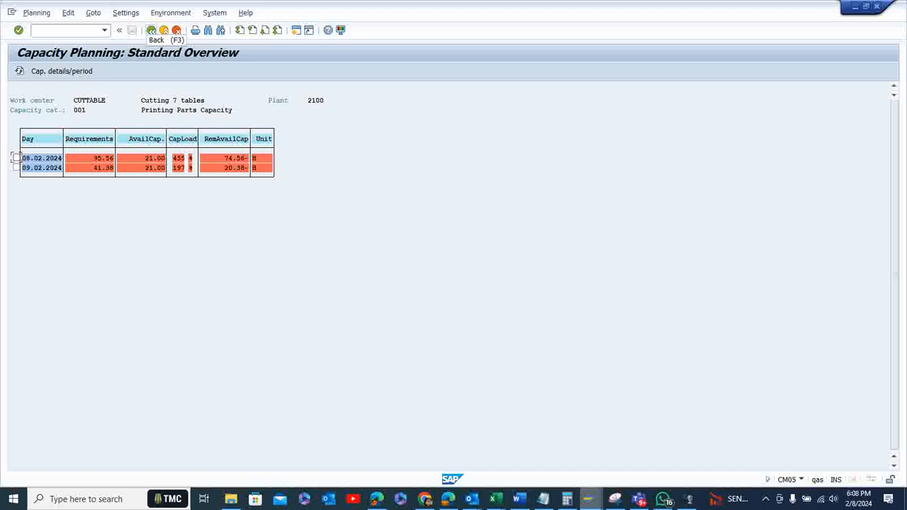
# Exit the CM05 overload evaluation to the SAP Easy Access menu
pyautogui.click(151, 30)
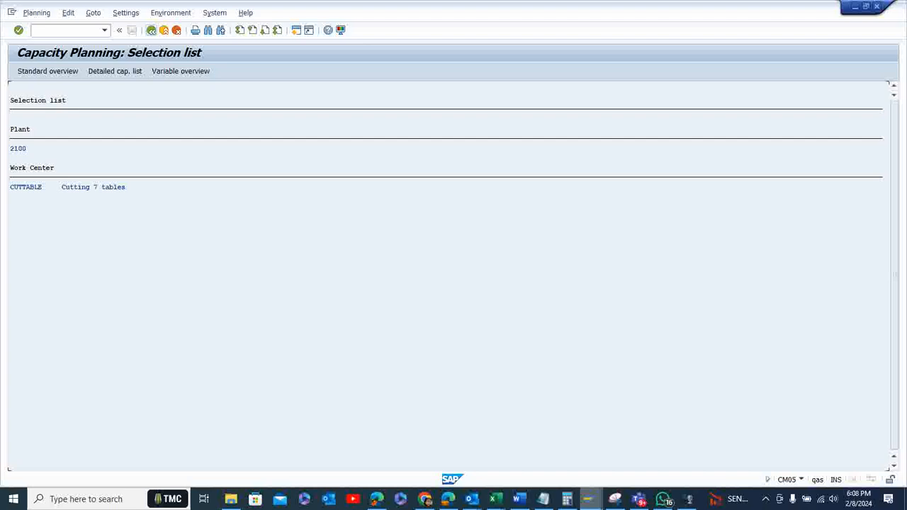
pyautogui.click(151, 29)
pyautogui.click(151, 30)
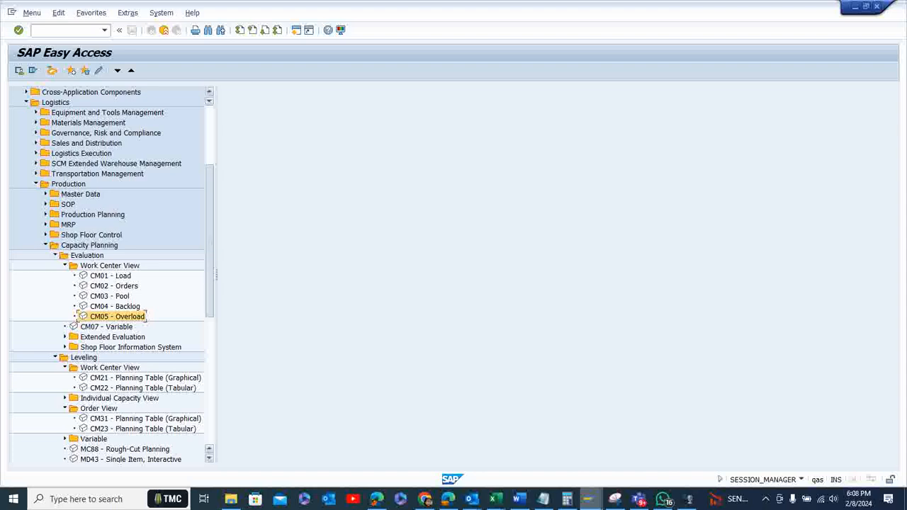
# Open the CM31 graphical planning table under Leveling, Order View, and clear the Order and Planned Order selection values
pyautogui.scroll(-2, 112, 276)
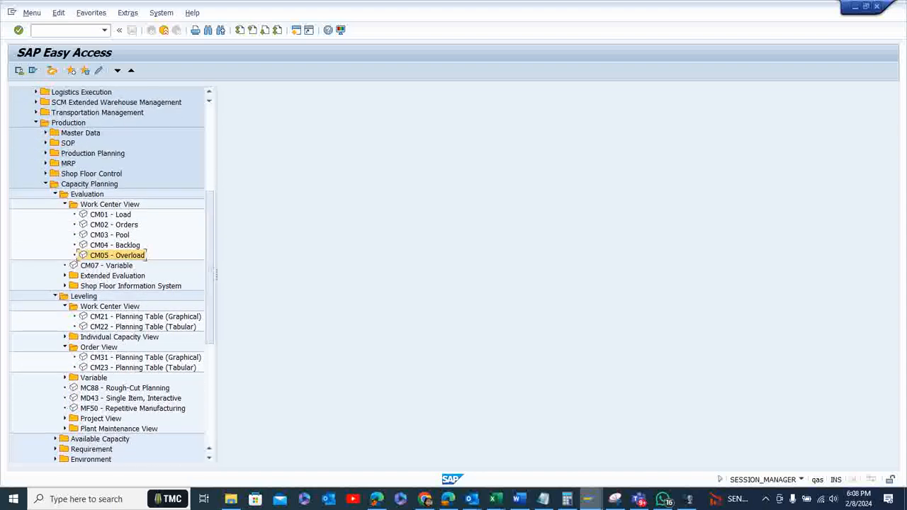
pyautogui.doubleClick(145, 357)
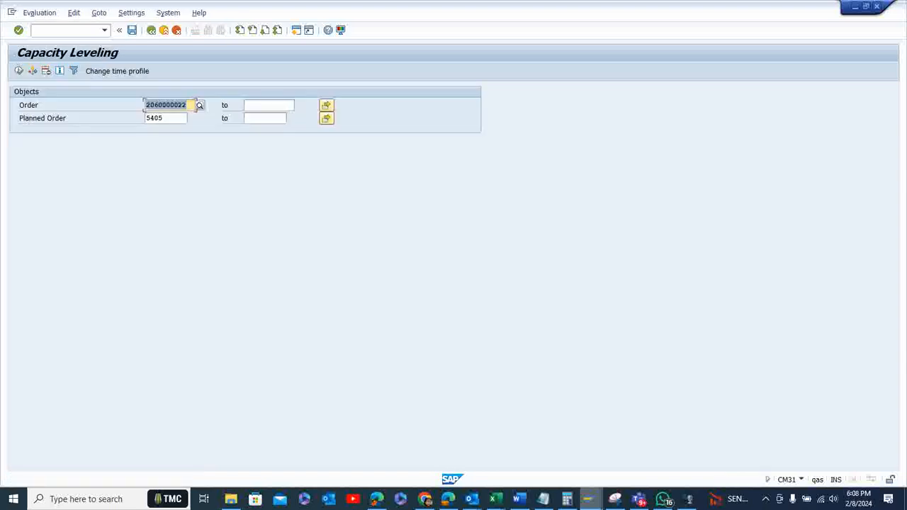
pyautogui.press('Delete')
pyautogui.moveTo(165, 118); pyautogui.dragTo(145, 118)
pyautogui.press('Delete')
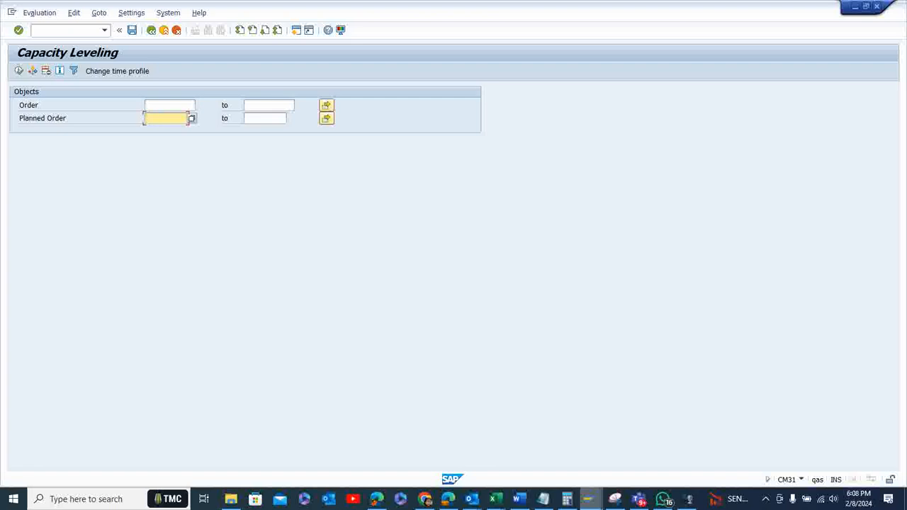
# Switch to the open Change Routing session and exit it to the SAP Easy Access menu
pyautogui.moveTo(588, 499)
pyautogui.click(479, 447)
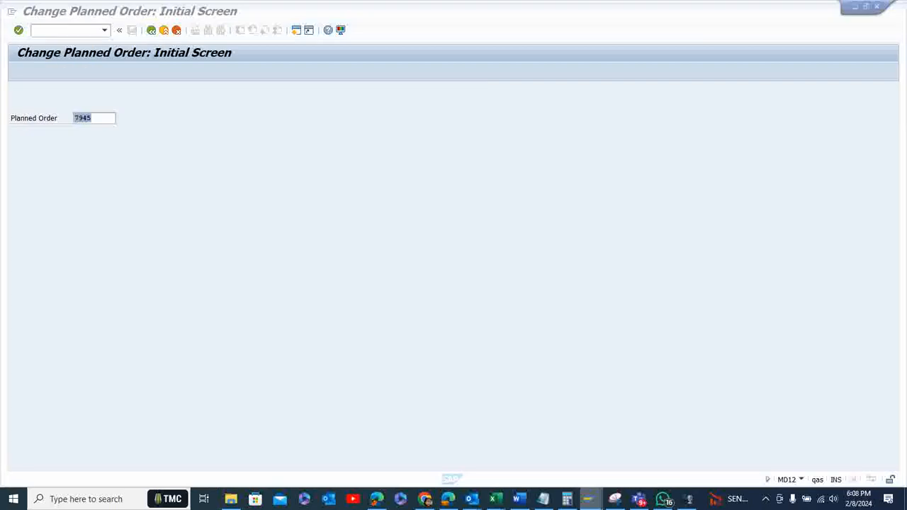
pyautogui.moveTo(587, 499)
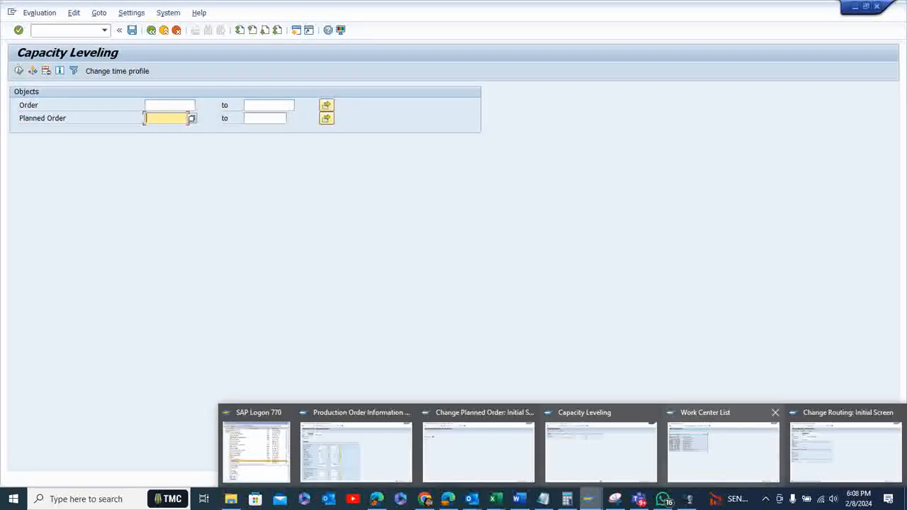
pyautogui.click(727, 447)
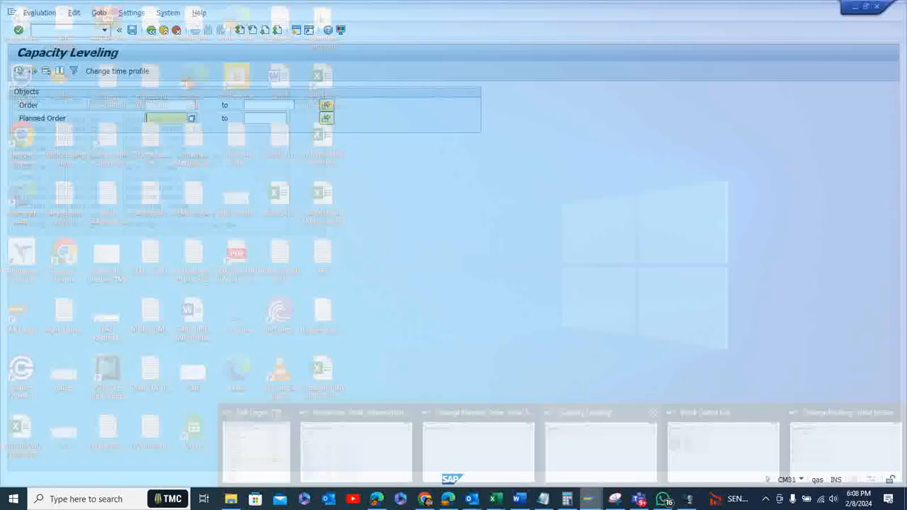
pyautogui.click(606, 447)
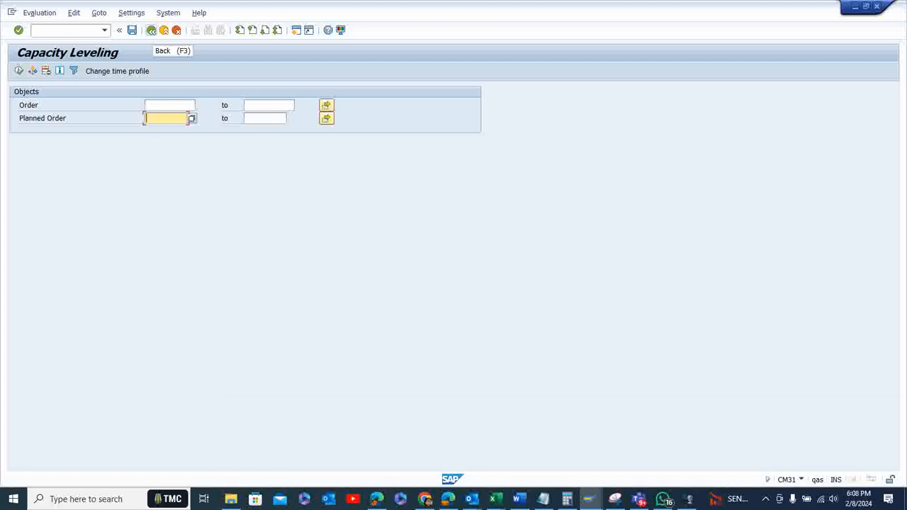
pyautogui.moveTo(588, 499)
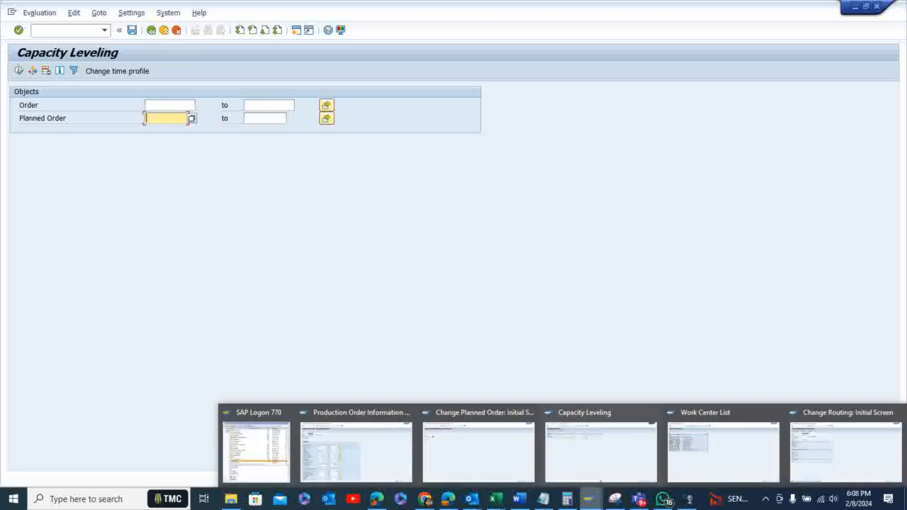
pyautogui.click(847, 452)
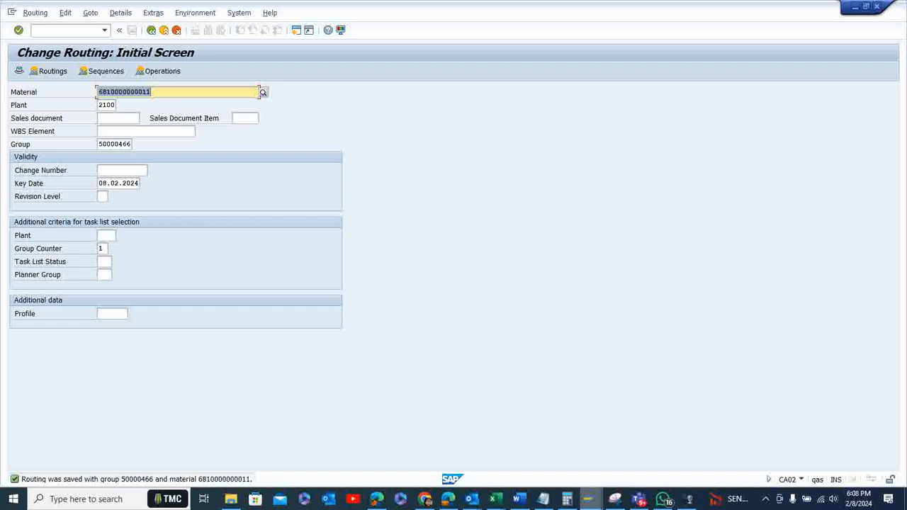
pyautogui.click(151, 30)
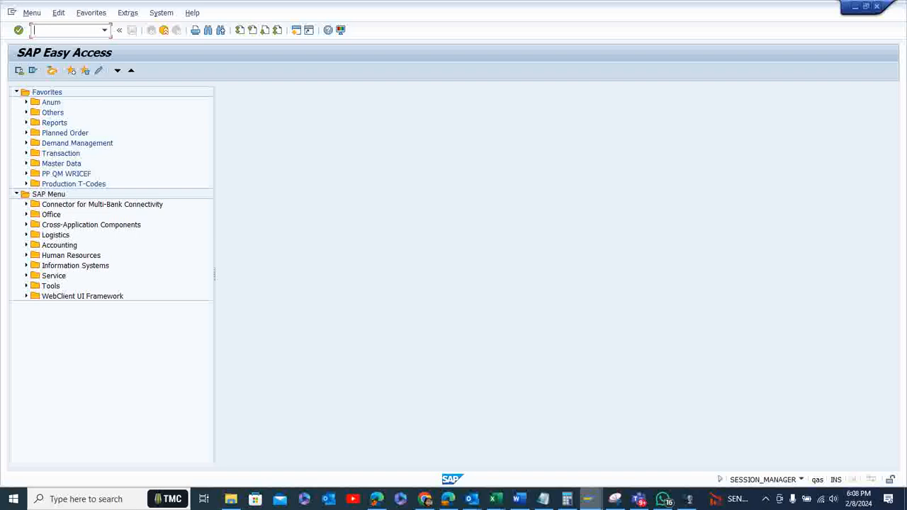
# Open CM05 - Overload under Logistics, Production, Capacity Planning, Evaluation, Work Center View, and display the standard overview for CUTTABLE in plant 2100
pyautogui.click(26, 235)
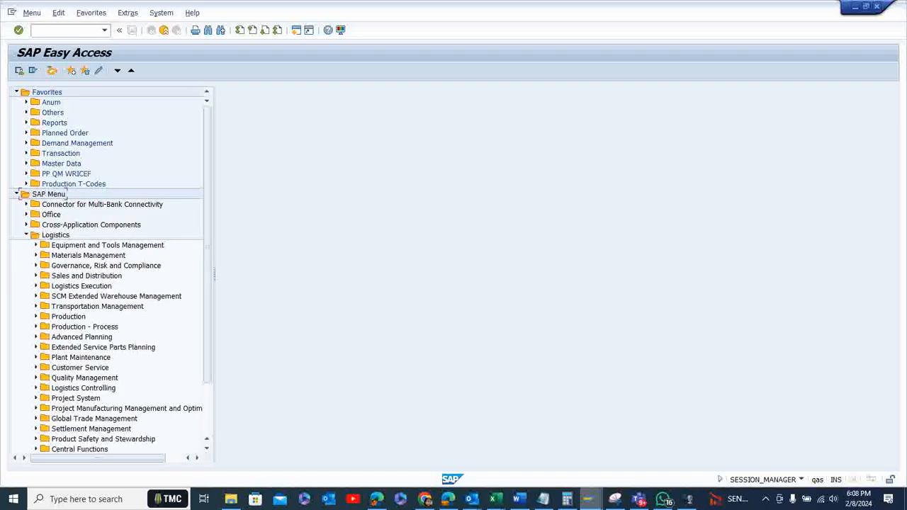
pyautogui.click(37, 317)
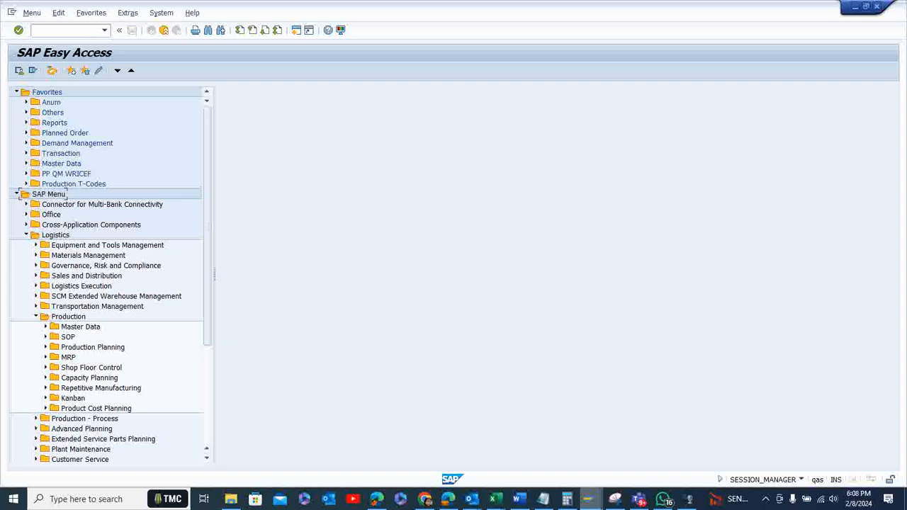
pyautogui.click(46, 378)
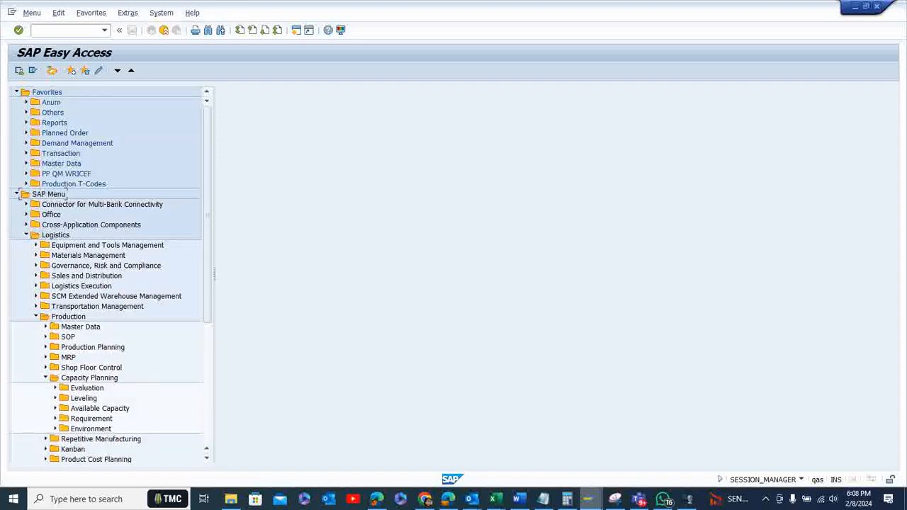
pyautogui.click(56, 388)
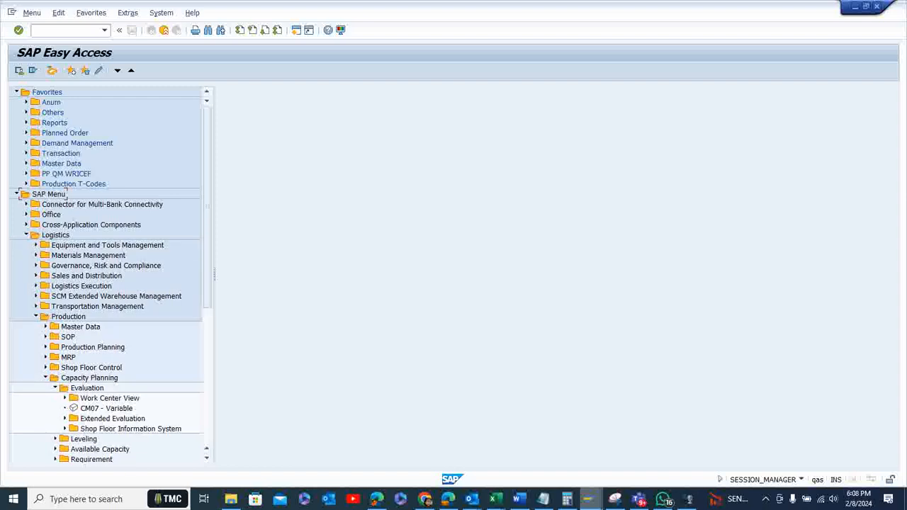
pyautogui.scroll(-3, 106, 277)
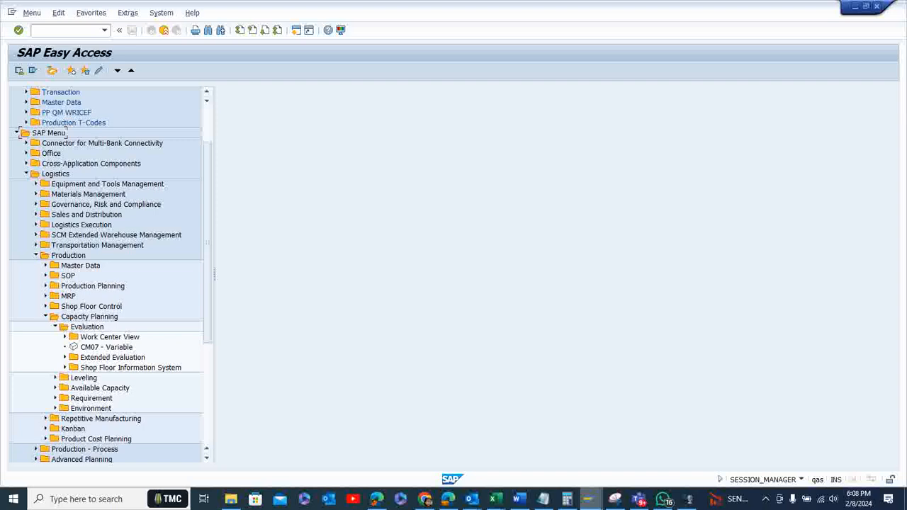
pyautogui.click(65, 337)
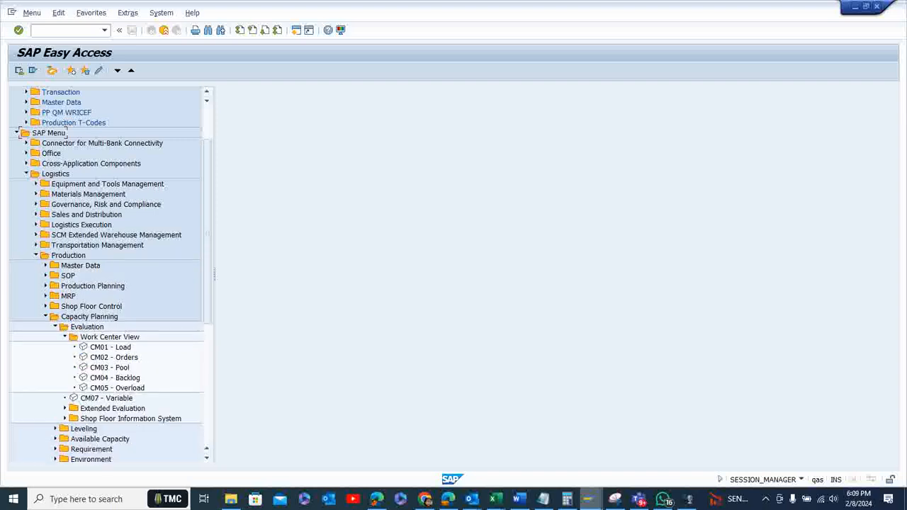
pyautogui.doubleClick(117, 388)
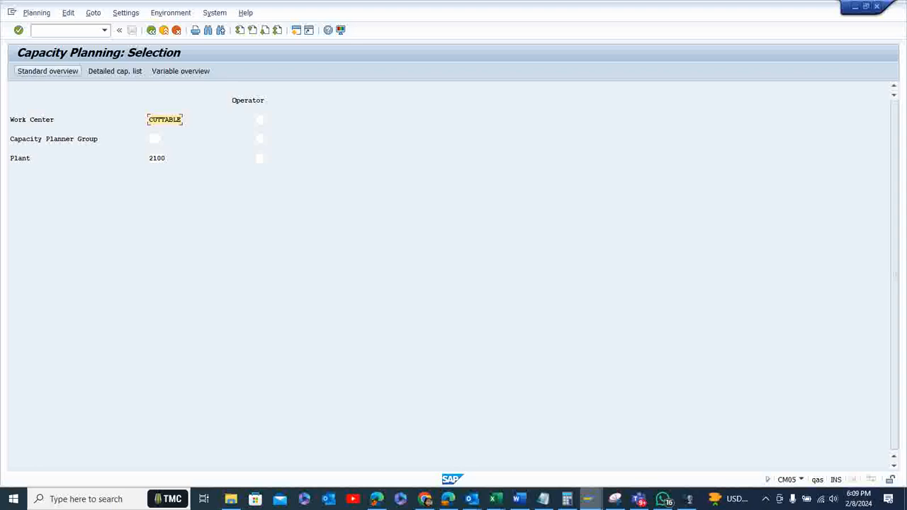
pyautogui.click(48, 71)
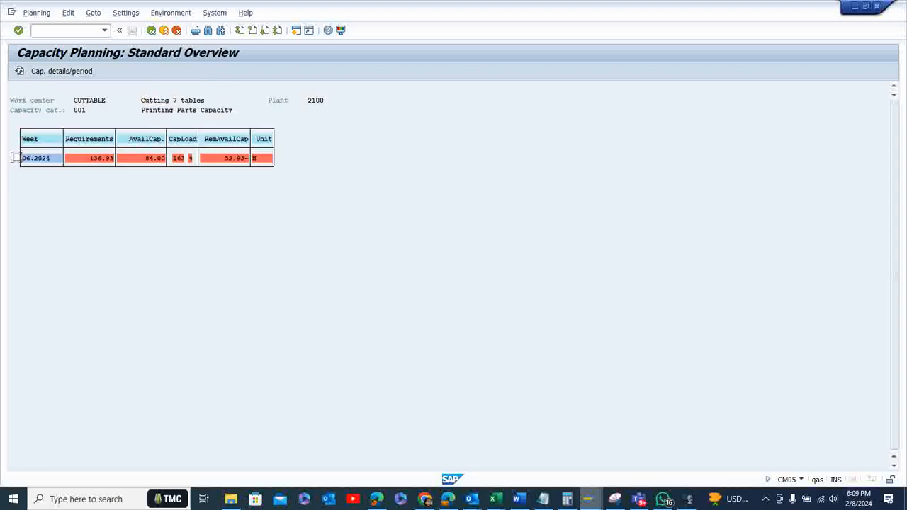
# Set the periods to Day in the general settings of this second session's overload overview
pyautogui.click(126, 13)
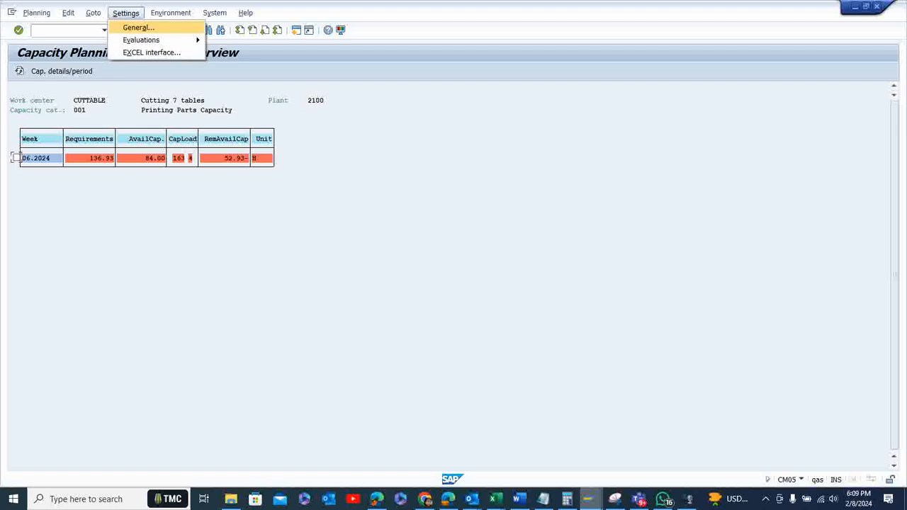
pyautogui.click(138, 26)
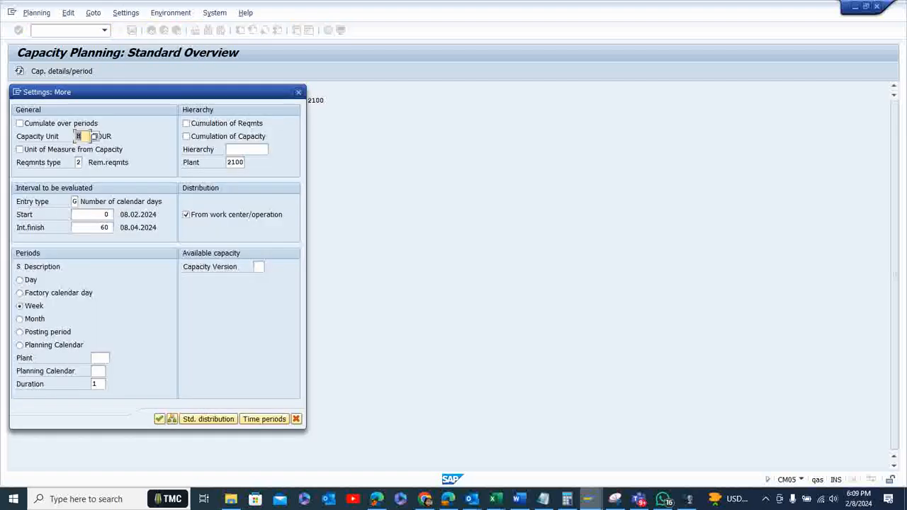
pyautogui.click(20, 280)
pyautogui.press('Return')
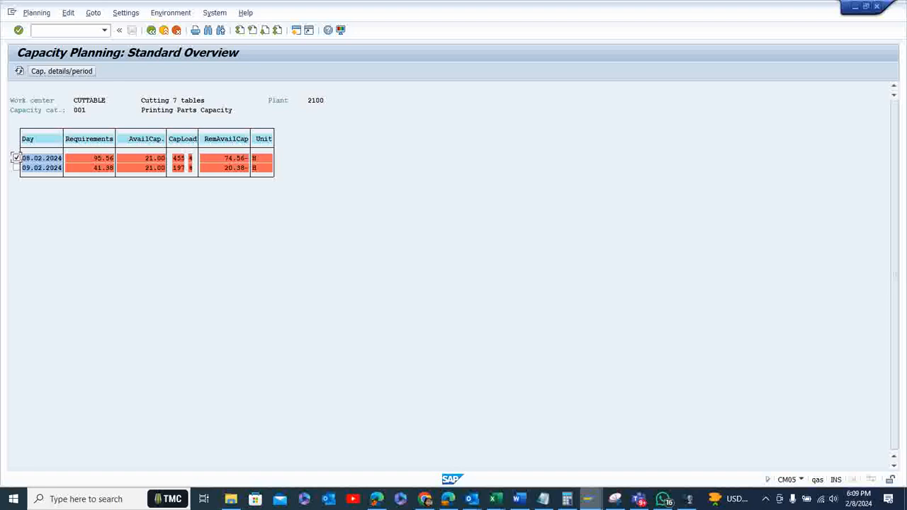
pyautogui.click(62, 71)
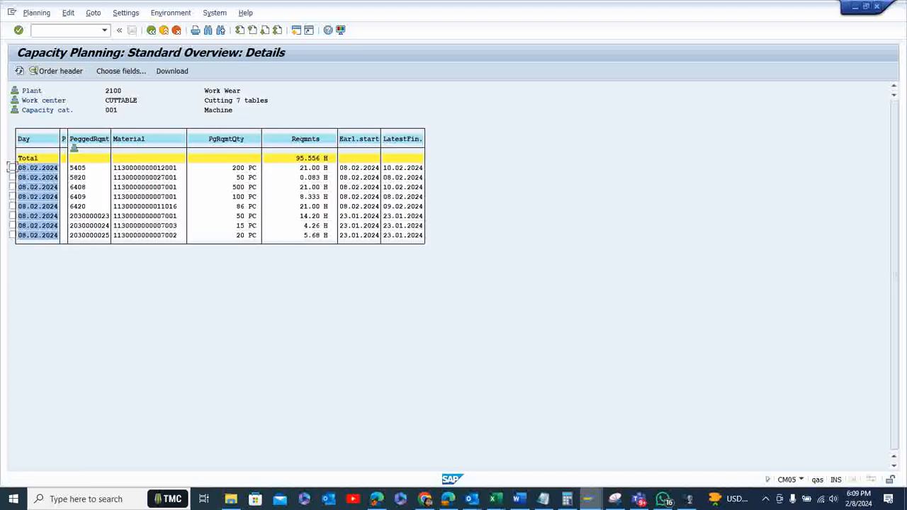
pyautogui.click(83, 168)
pyautogui.click(12, 168)
pyautogui.click(84, 168)
pyautogui.hotkey('ctrl', 'y')
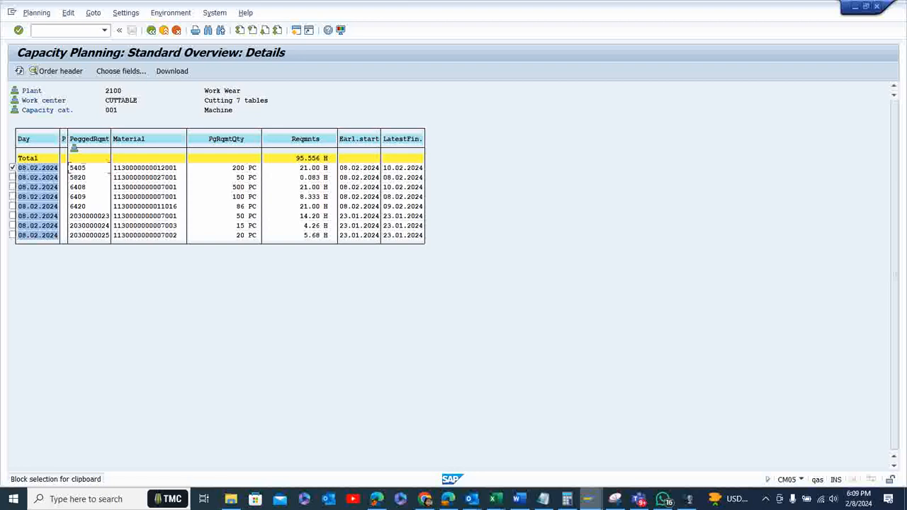
pyautogui.moveTo(70, 168); pyautogui.dragTo(108, 169)
pyautogui.doubleClick(84, 168)
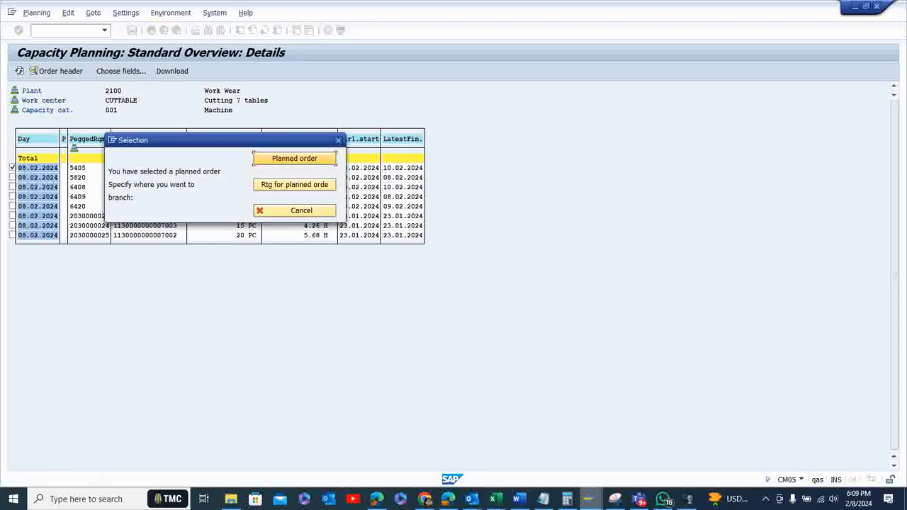
pyautogui.press('Return')
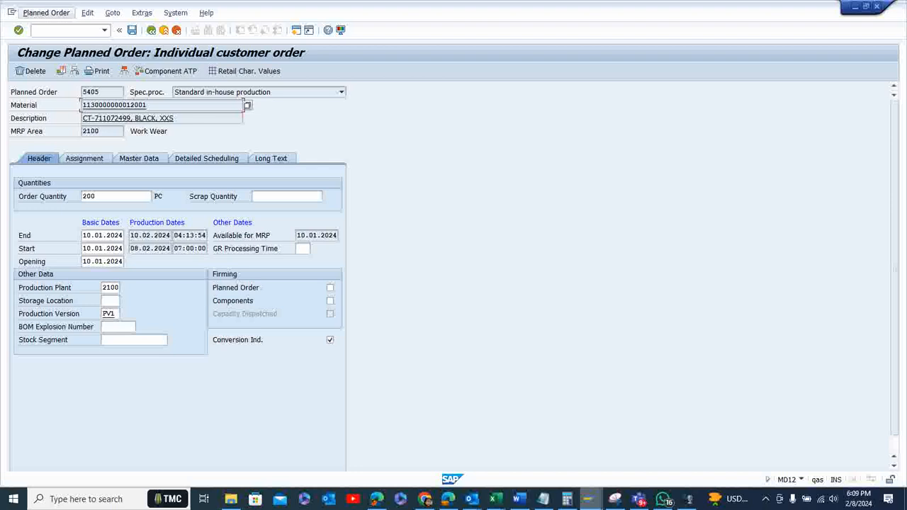
pyautogui.click(46, 13)
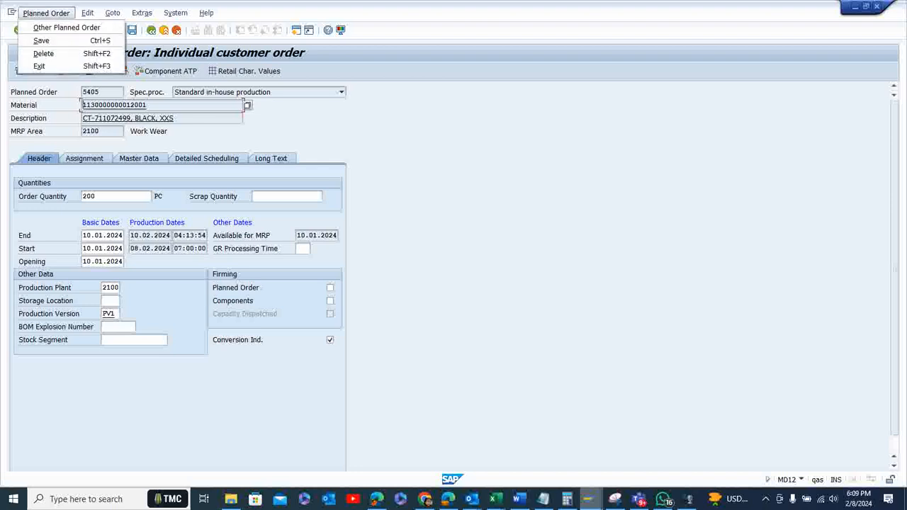
pyautogui.press('Escape')
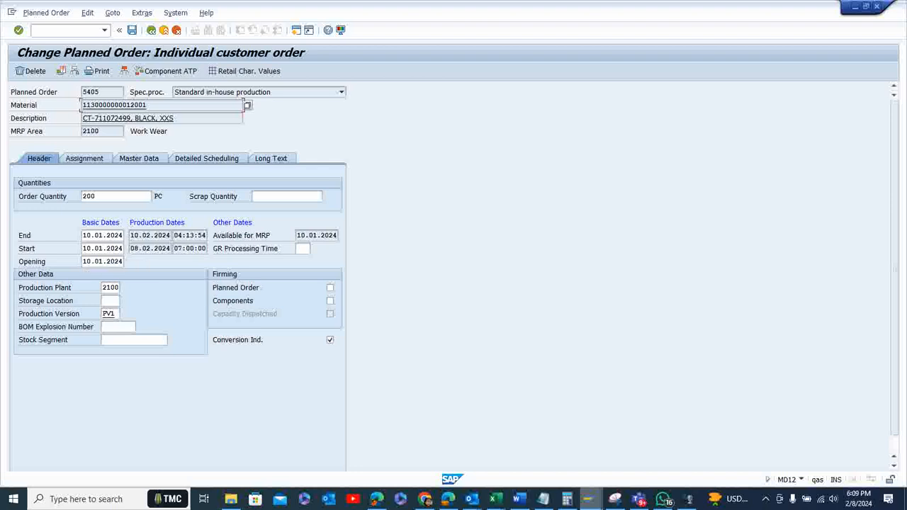
# Set the opening date and basic start date of the 200 PC planned order to 11.02.2024
pyautogui.click(103, 262)
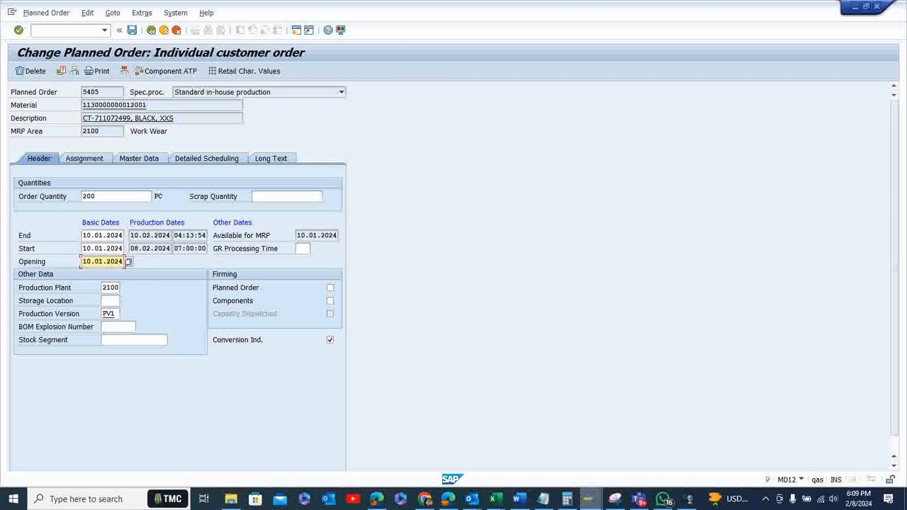
pyautogui.press('BackSpace')
pyautogui.write('1')
pyautogui.press('BackSpace')
pyautogui.write('2')
pyautogui.click(92, 248)
pyautogui.press('BackSpace')
pyautogui.write('1')
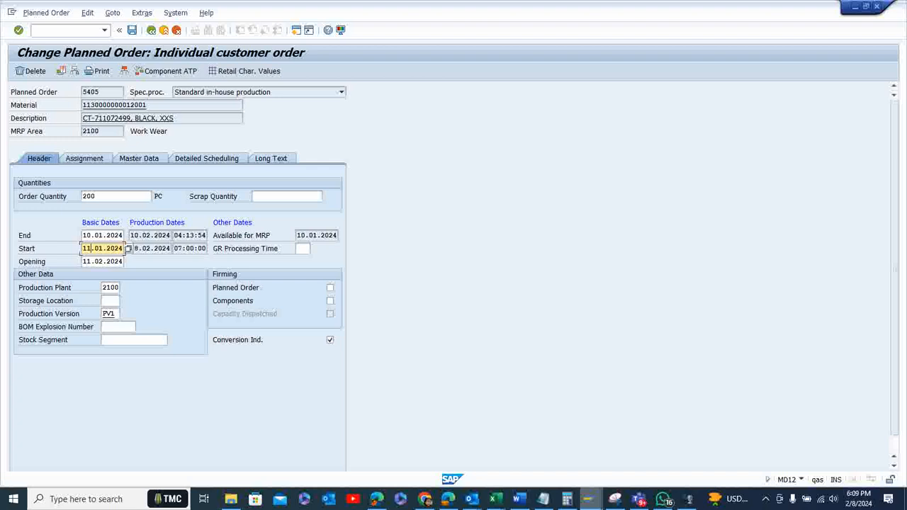
pyautogui.press('Right')
pyautogui.press('Right')
pyautogui.press('Right')
pyautogui.press('BackSpace')
pyautogui.write('2')
# Set the basic end date of the 200 PC planned order to 12.02.2024
pyautogui.click(89, 235)
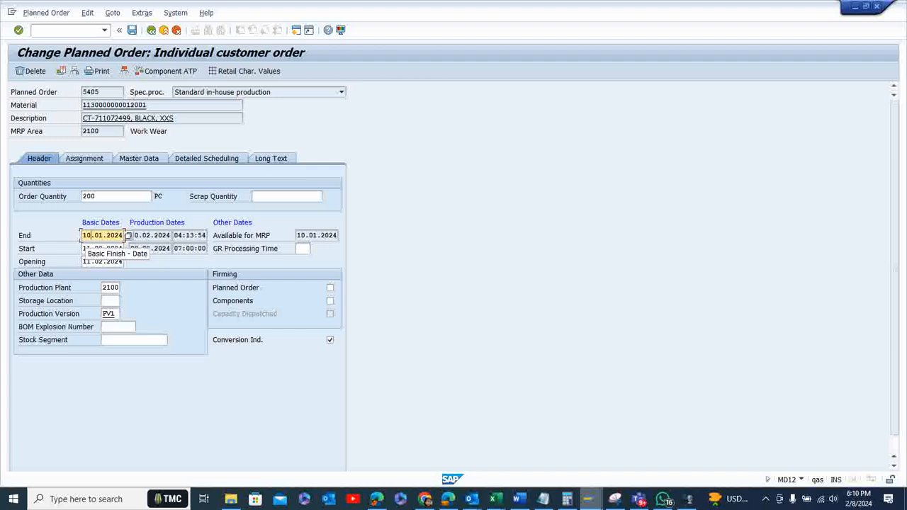
pyautogui.press('Return')
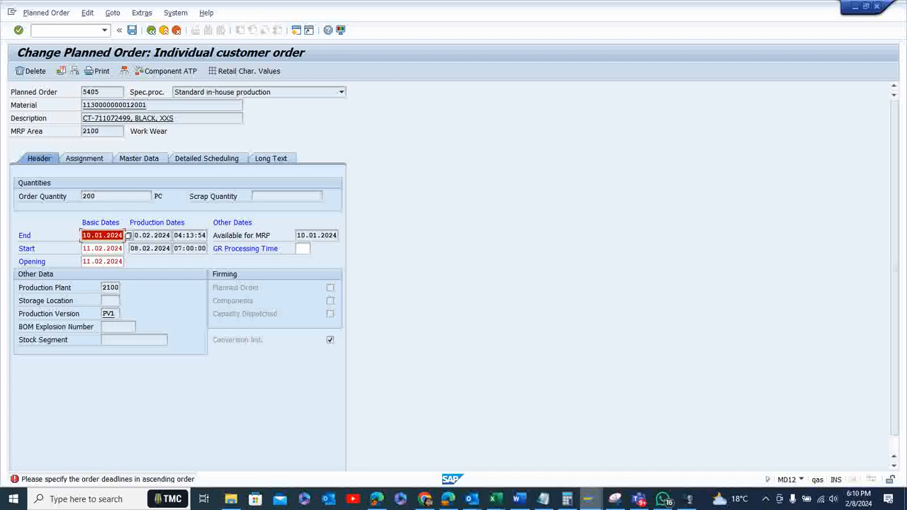
pyautogui.write('12')
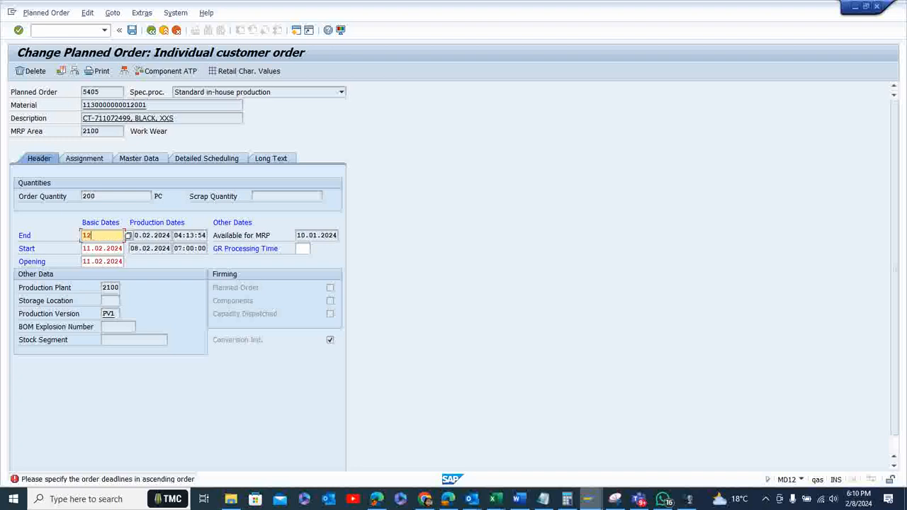
pyautogui.write('.02.2024')
pyautogui.press('Return')
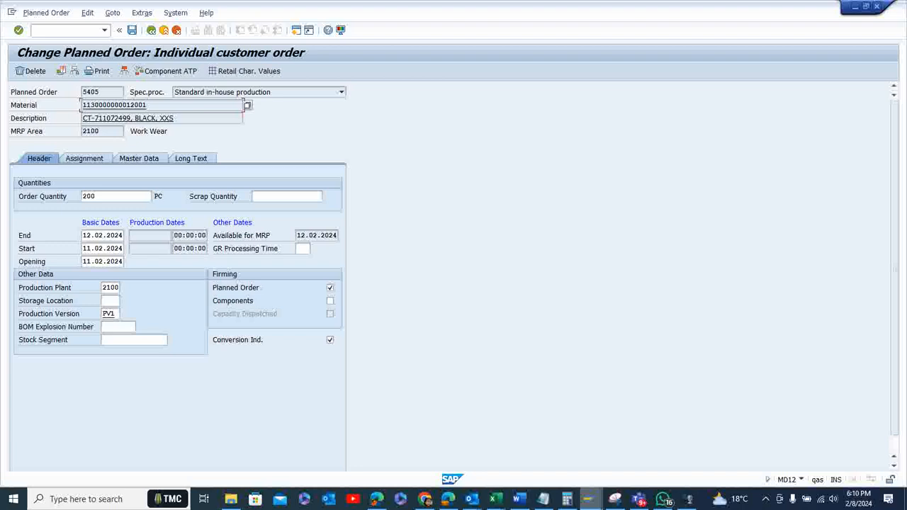
# Schedule the 200 PC planned order and check its capacity requirement, header dates and assignment data
pyautogui.click(61, 71)
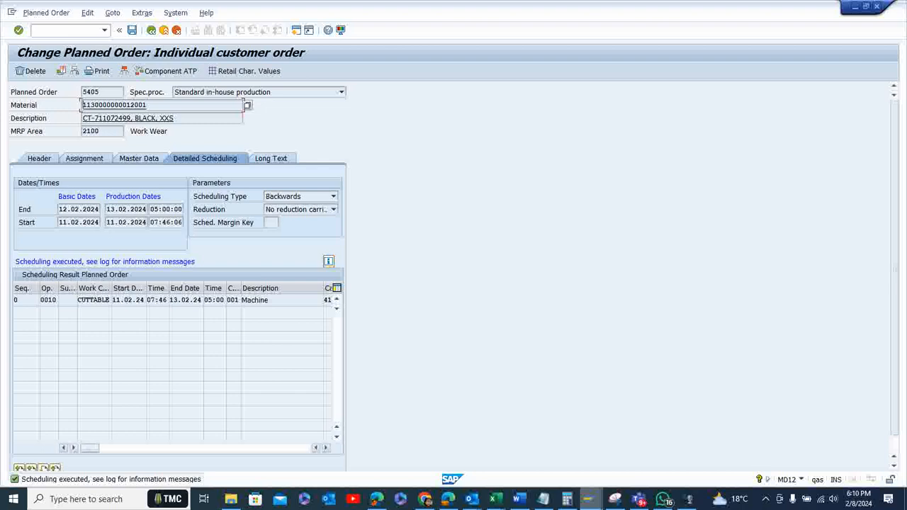
pyautogui.moveTo(90, 448); pyautogui.dragTo(217, 448)
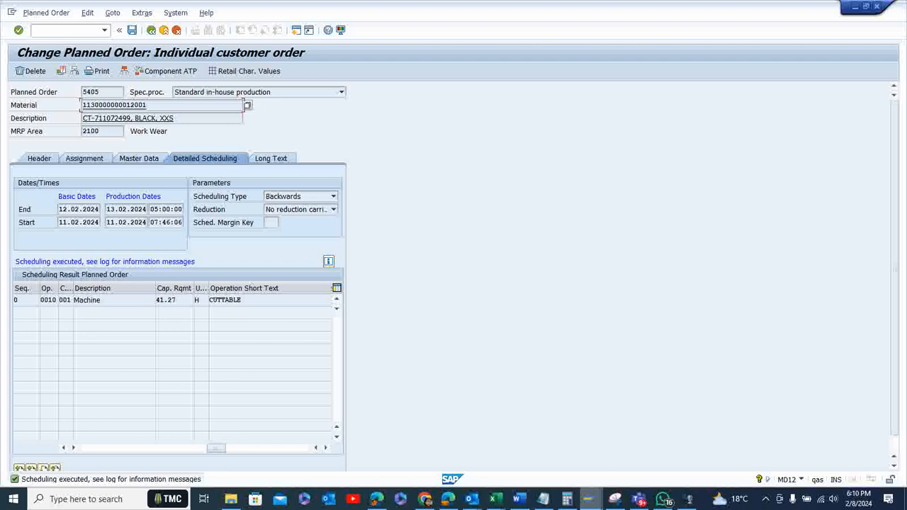
pyautogui.click(39, 158)
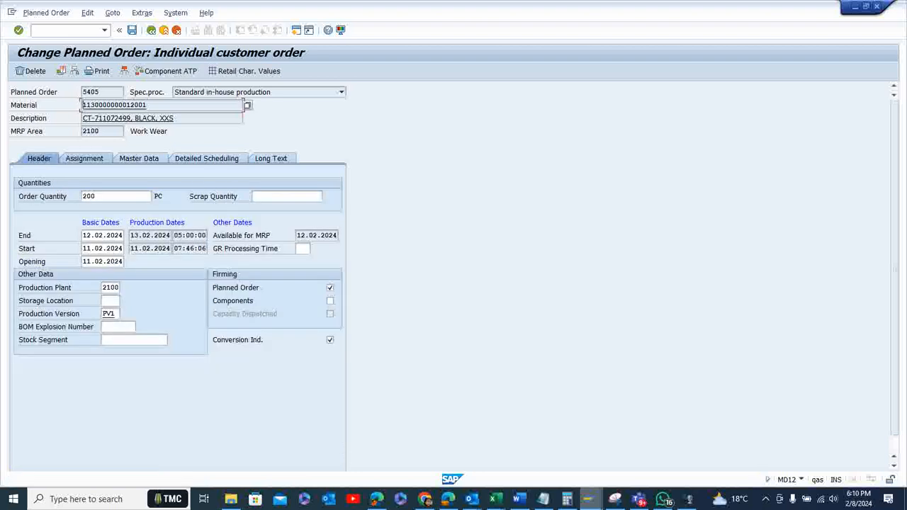
pyautogui.click(84, 158)
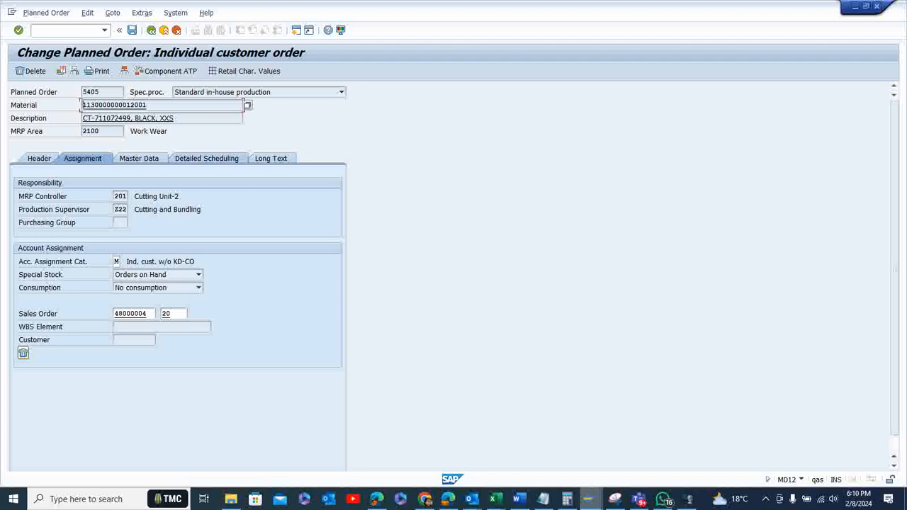
pyautogui.click(206, 158)
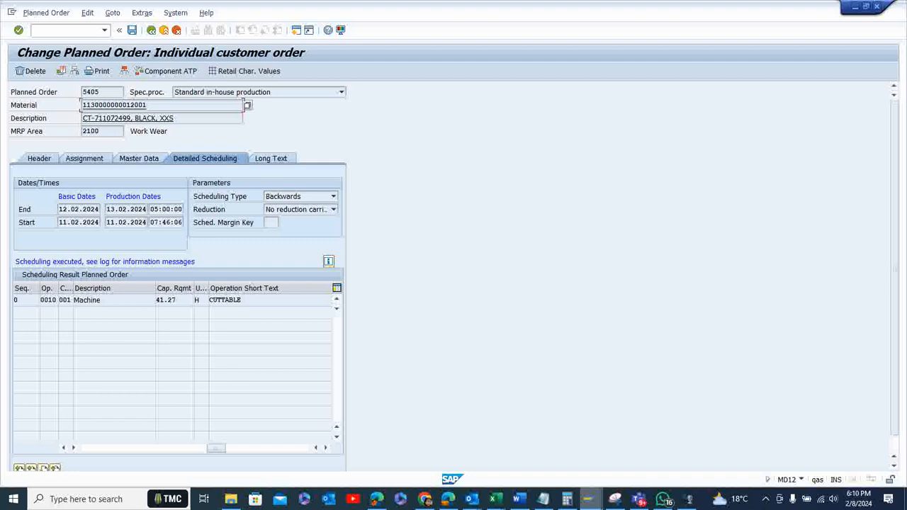
# Save the 200 PC planned order and return to the standard overview with refreshed capacity data
pyautogui.click(132, 30)
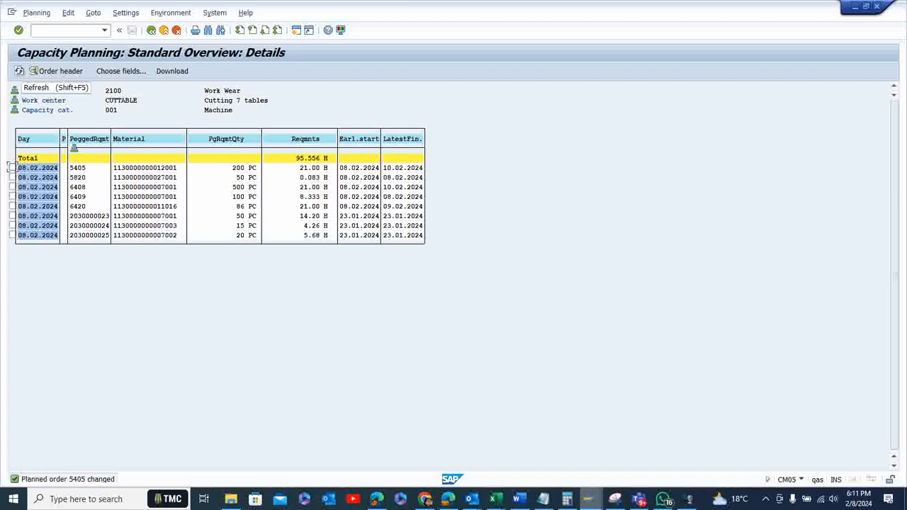
pyautogui.click(20, 71)
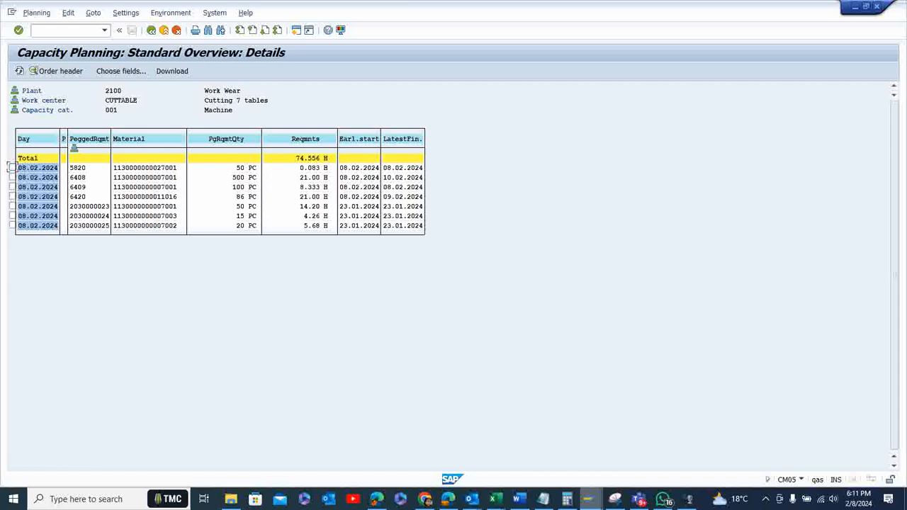
pyautogui.click(151, 30)
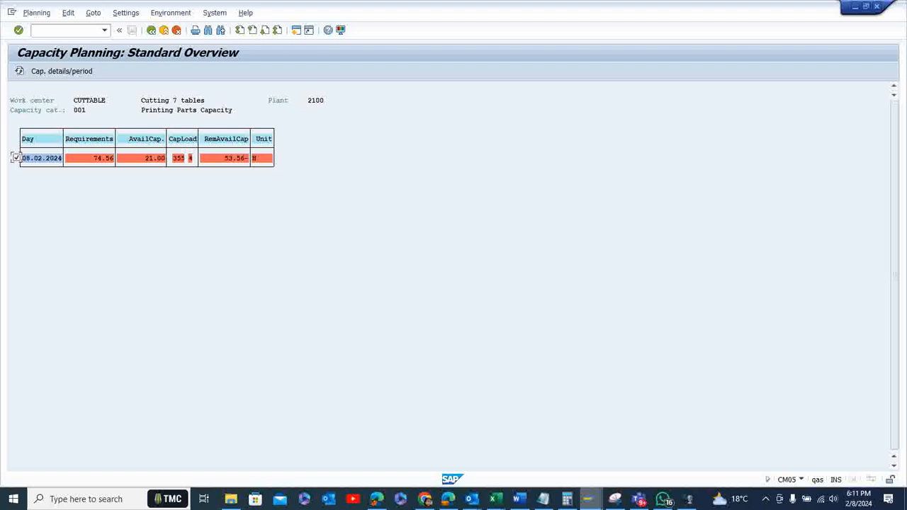
pyautogui.doubleClick(16, 157)
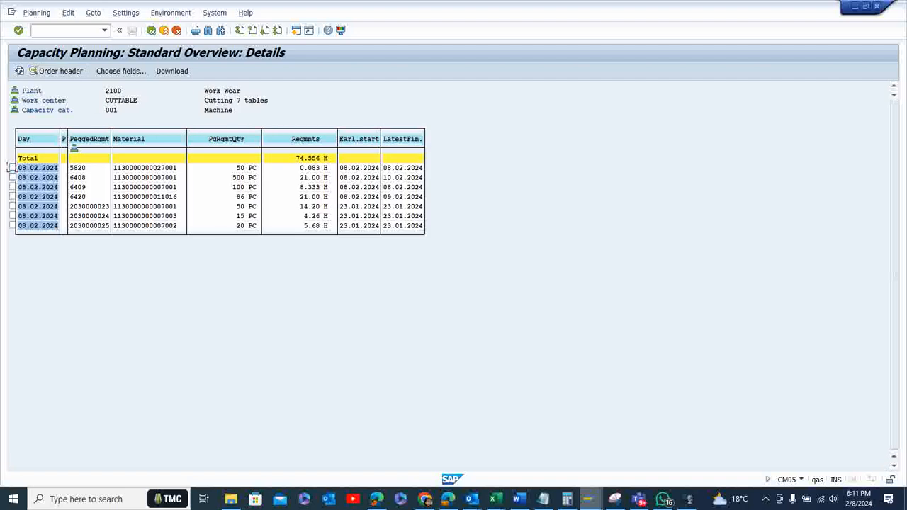
pyautogui.click(13, 177)
pyautogui.click(57, 71)
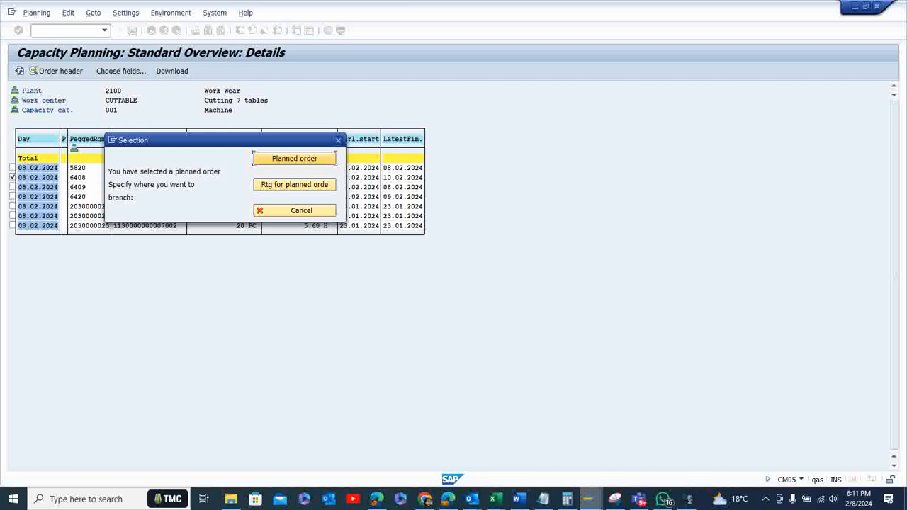
pyautogui.press('Return')
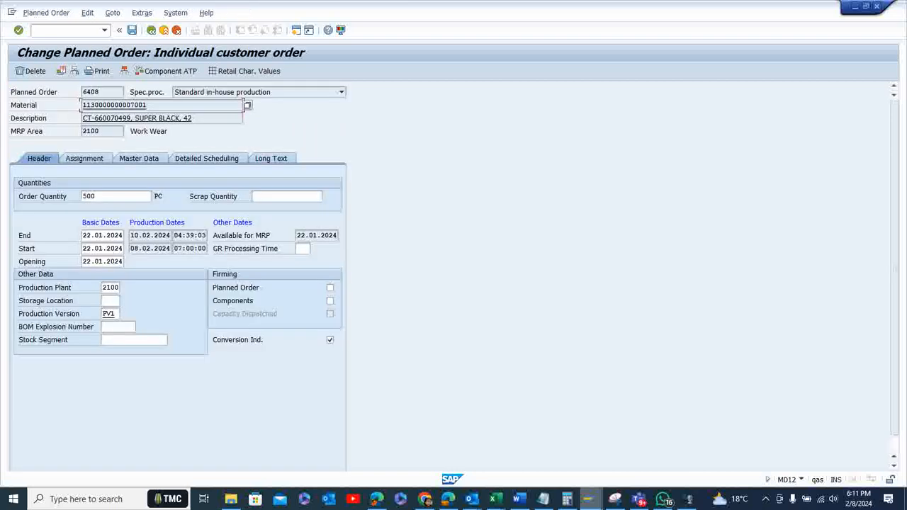
# Set the opening date and basic start date of the 500 PC planned order to 14.02.2024
pyautogui.click(91, 262)
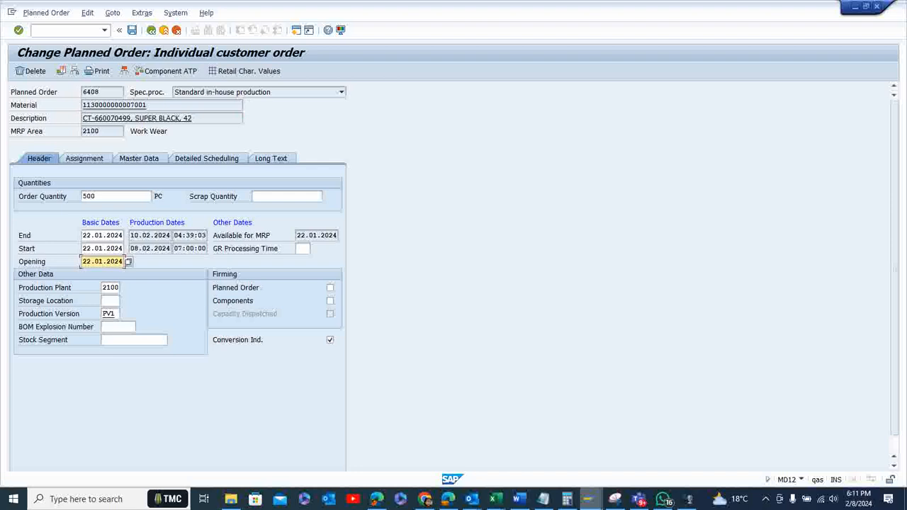
pyautogui.press('BackSpace')
pyautogui.press('BackSpace')
pyautogui.write('14')
pyautogui.press('BackSpace')
pyautogui.write('2')
pyautogui.click(91, 249)
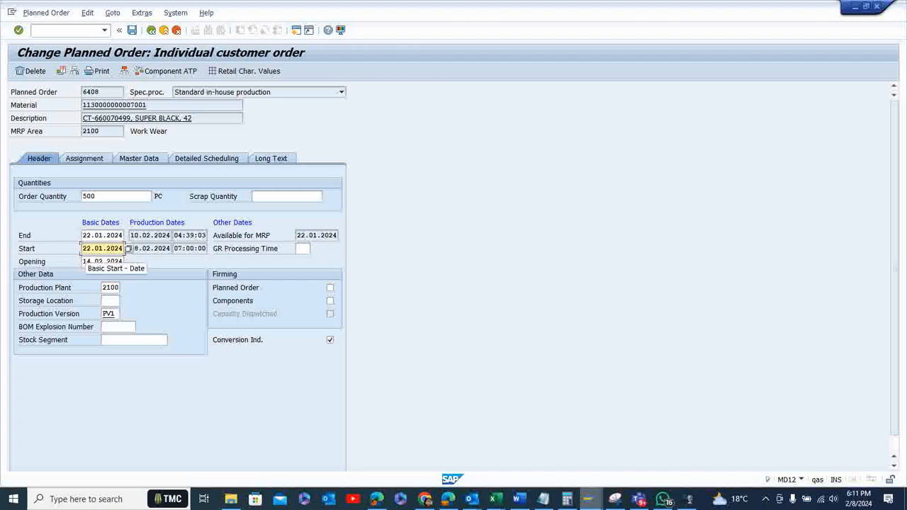
pyautogui.press('BackSpace')
pyautogui.press('BackSpace')
pyautogui.write('14')
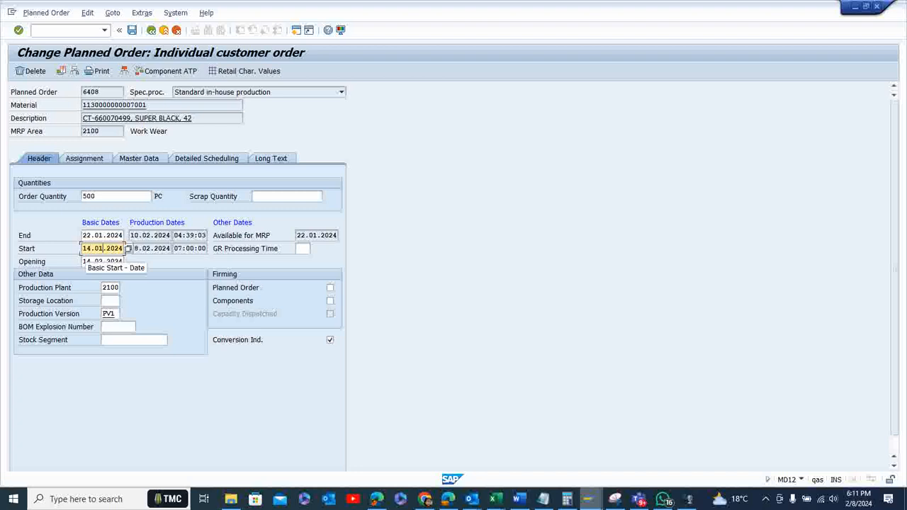
pyautogui.press('BackSpace')
pyautogui.write('2')
# Set the basic end date of the 500 PC planned order to 14.02.2024
pyautogui.click(127, 235)
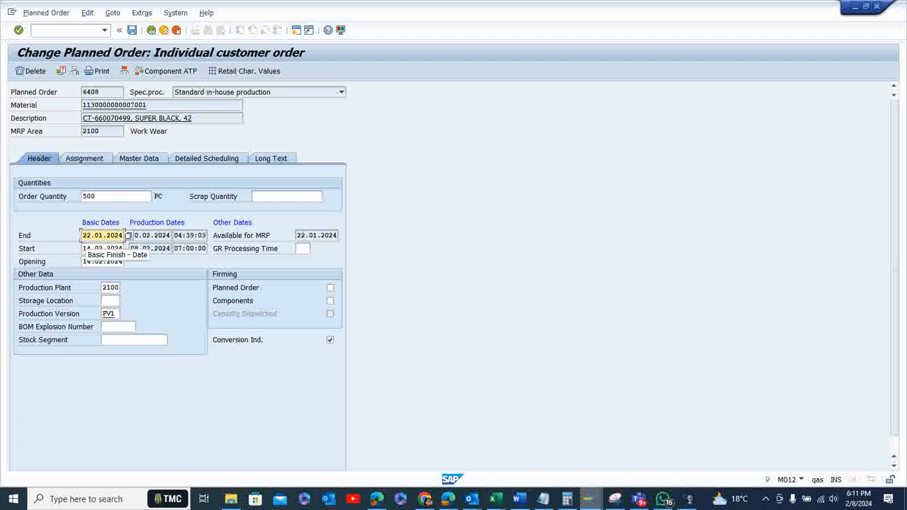
pyautogui.press('BackSpace')
pyautogui.press('BackSpace')
pyautogui.write('14')
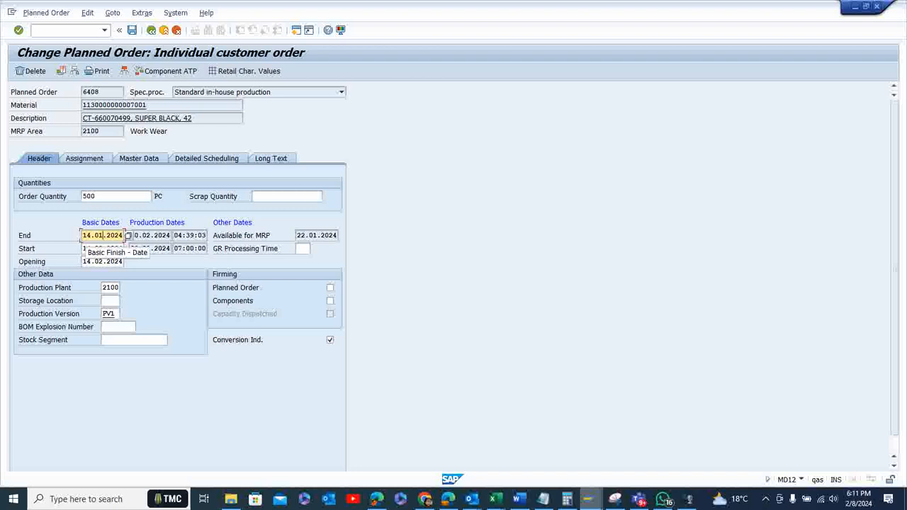
pyautogui.press('BackSpace')
pyautogui.write('2')
pyautogui.press('Return')
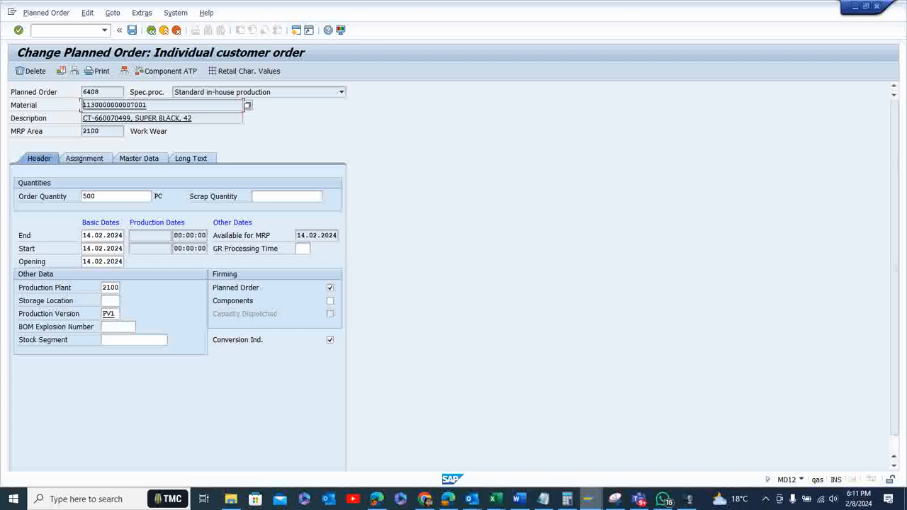
# Schedule the 500 PC planned order, check the operation's capacity requirement, and save the order
pyautogui.click(61, 70)
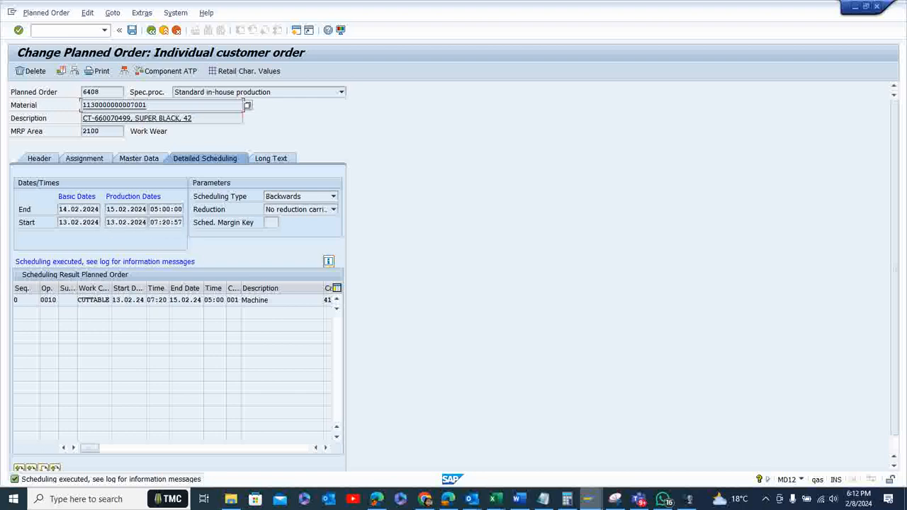
pyautogui.moveTo(90, 448); pyautogui.dragTo(195, 448)
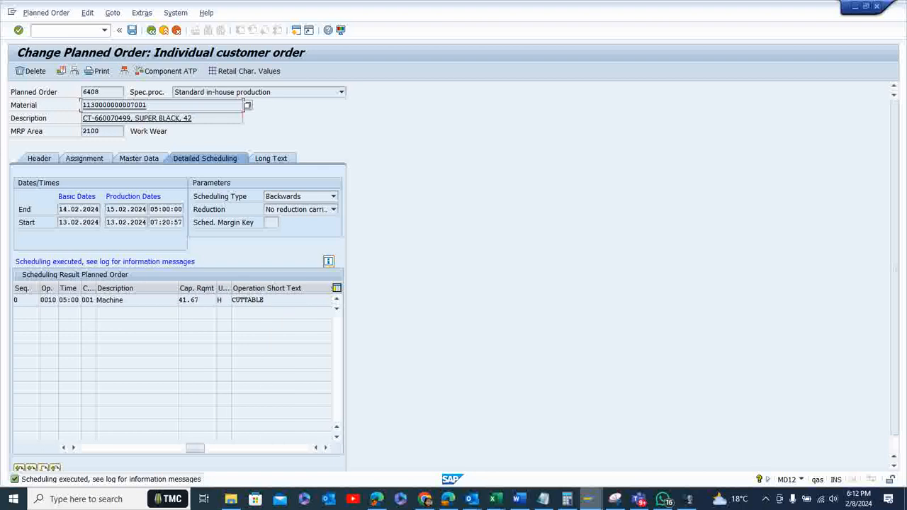
pyautogui.click(132, 30)
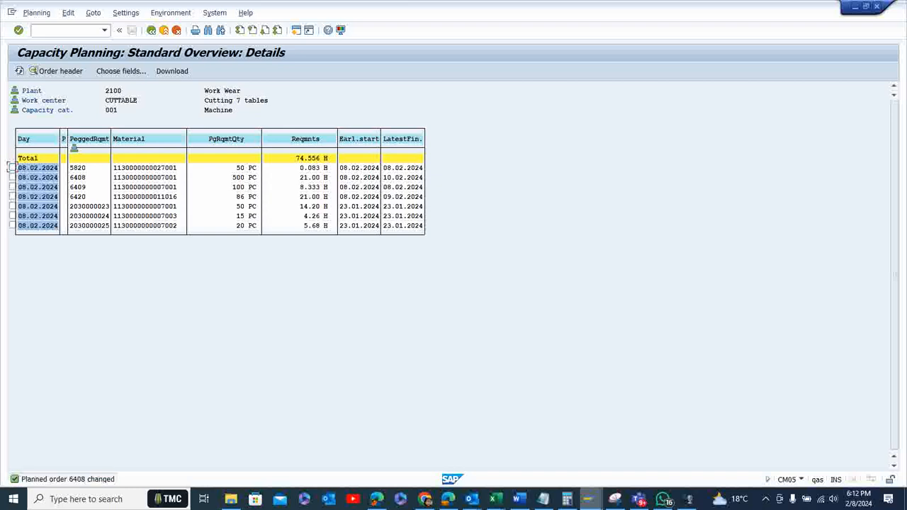
# Refresh the capacity details, then return to the standard overview and select 08.02.2024
pyautogui.click(19, 71)
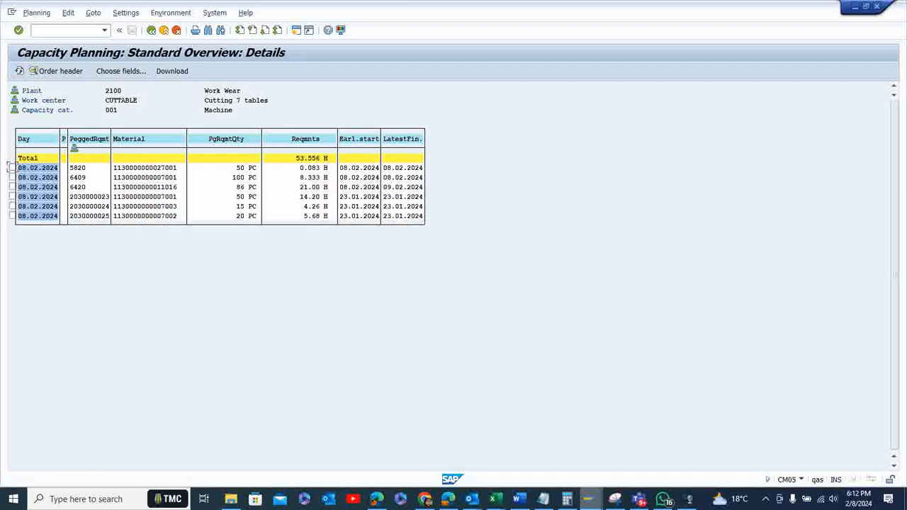
pyautogui.click(151, 29)
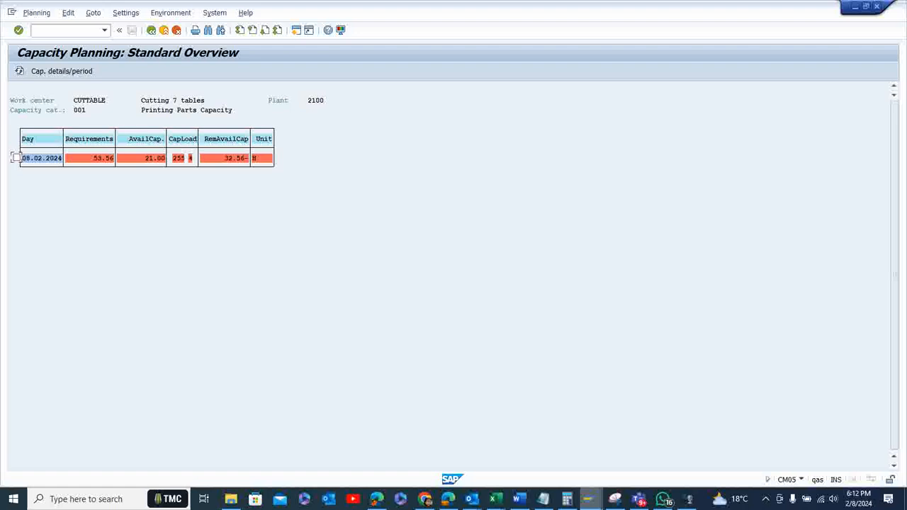
pyautogui.click(15, 157)
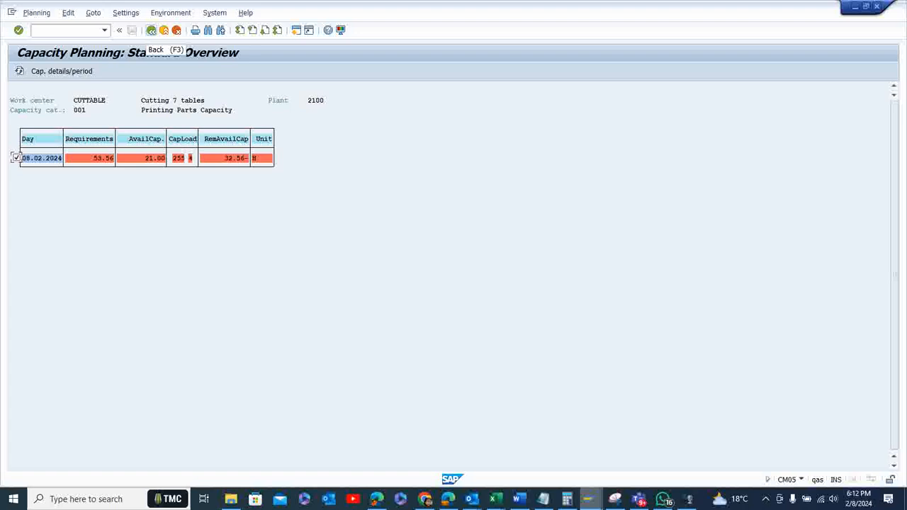
# Leave the capacity overload evaluation for CUTTABLE and return to the SAP Easy Access menu
pyautogui.click(151, 30)
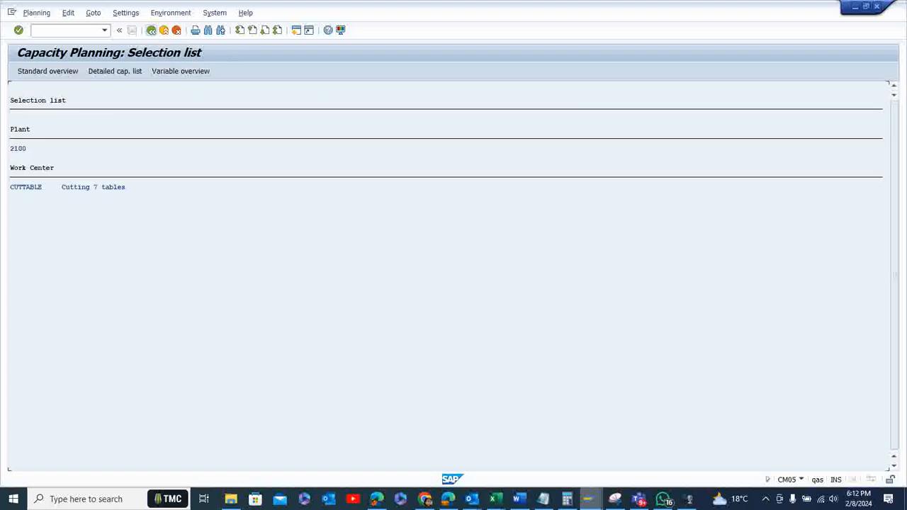
pyautogui.click(151, 30)
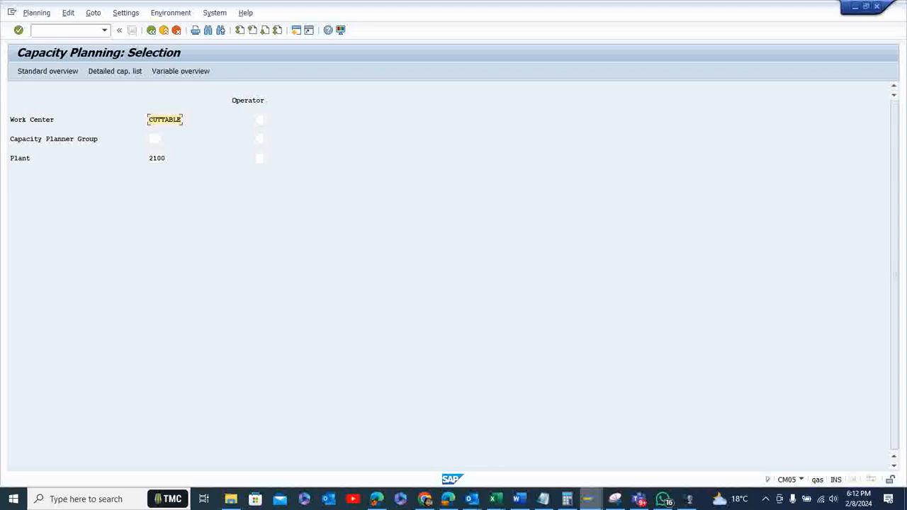
pyautogui.moveTo(149, 120); pyautogui.dragTo(182, 119)
pyautogui.click(151, 30)
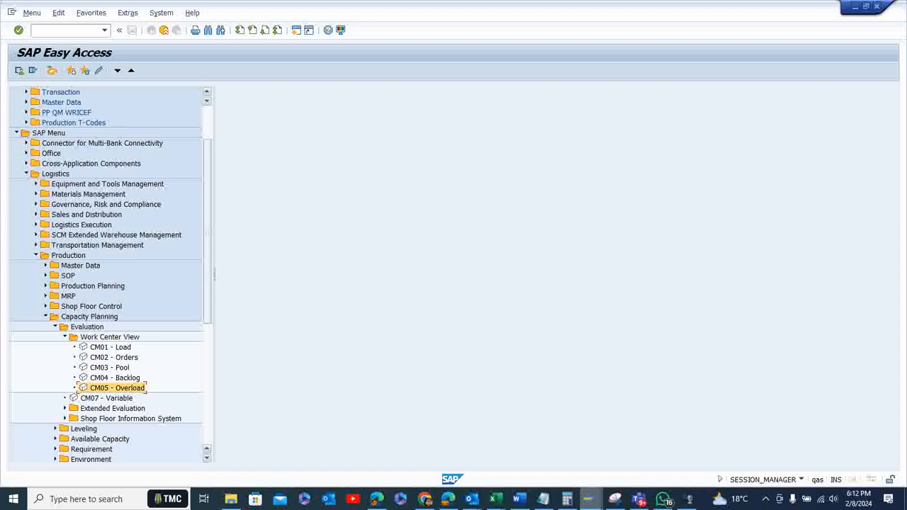
# Open the CM21 graphical planning table from capacity leveling and run it for work center CUTTABLE in plant 2100
pyautogui.scroll(-3, 106, 277)
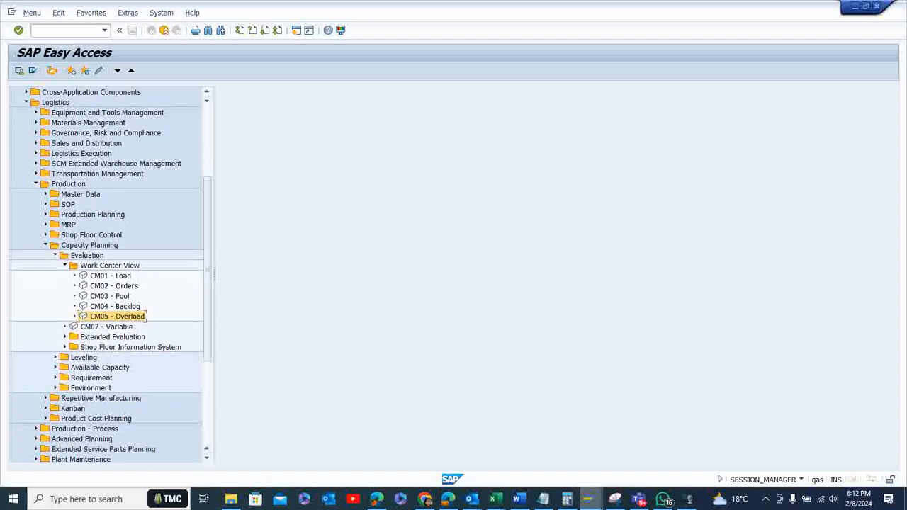
pyautogui.click(55, 357)
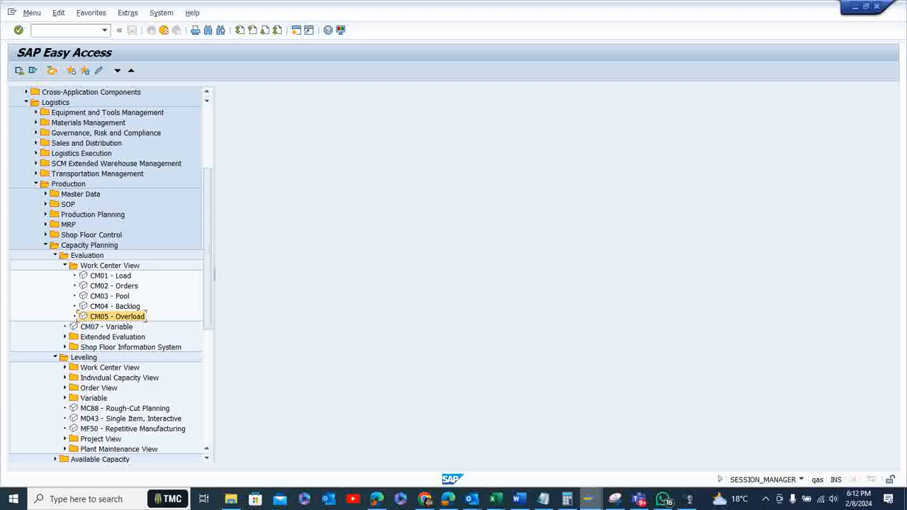
pyautogui.click(65, 368)
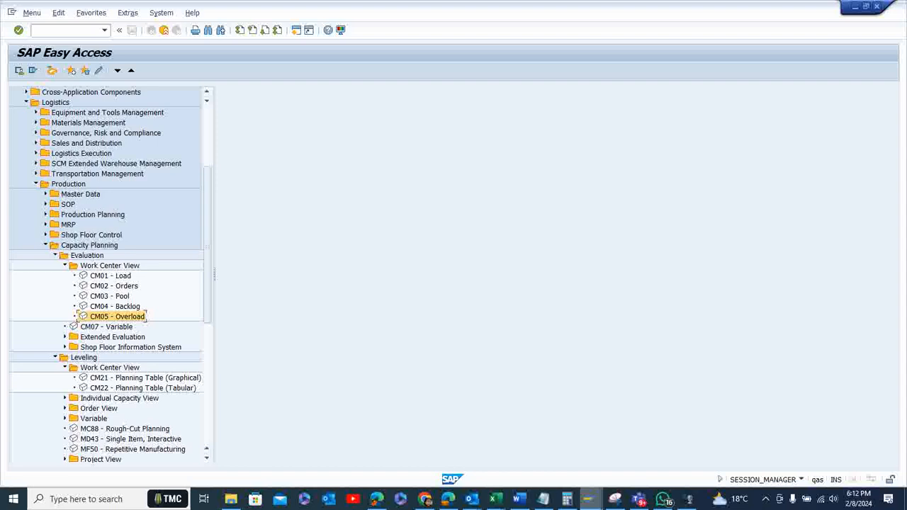
pyautogui.click(65, 408)
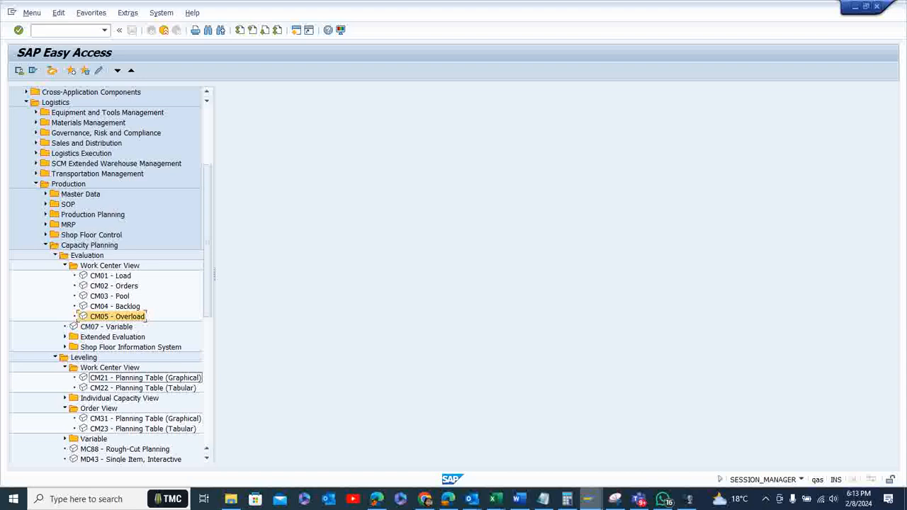
pyautogui.doubleClick(145, 378)
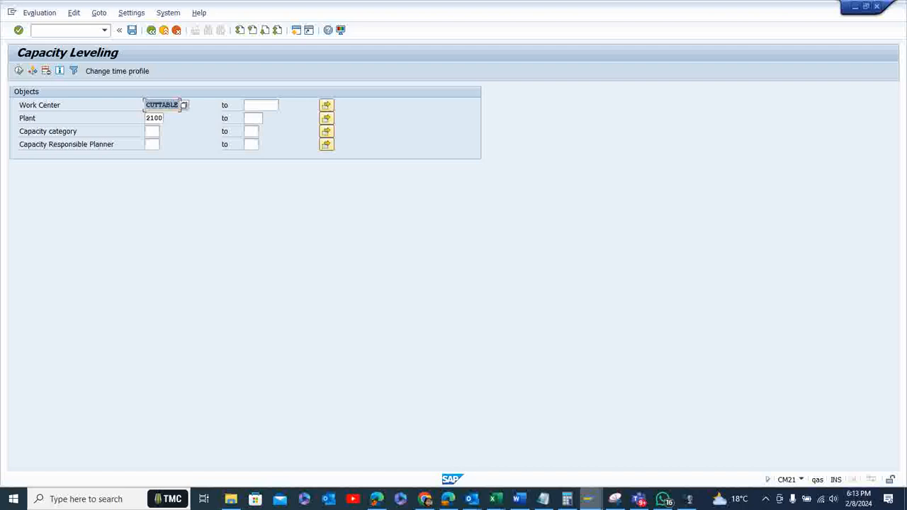
pyautogui.click(18, 71)
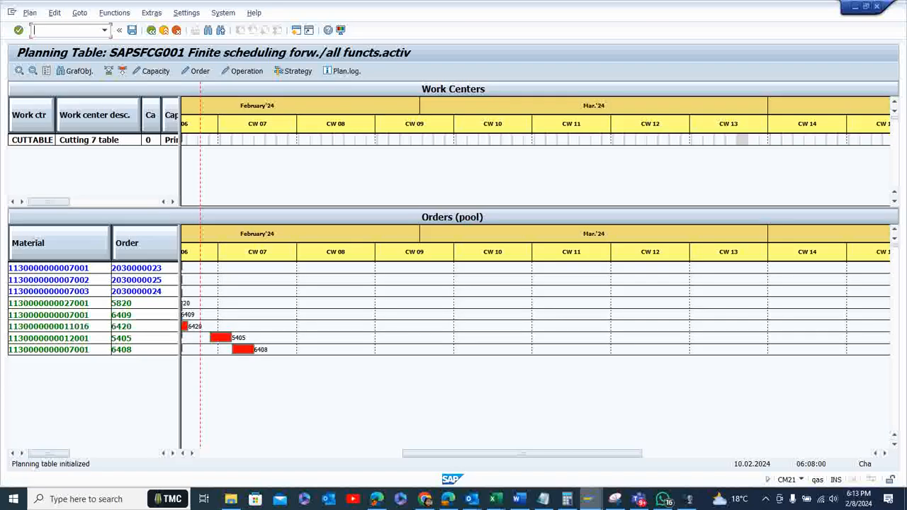
# Widen the planning table's column area and enlarge the chart to examine the pooled orders from CW 04 to CW 07
pyautogui.moveTo(180, 319); pyautogui.dragTo(259, 319)
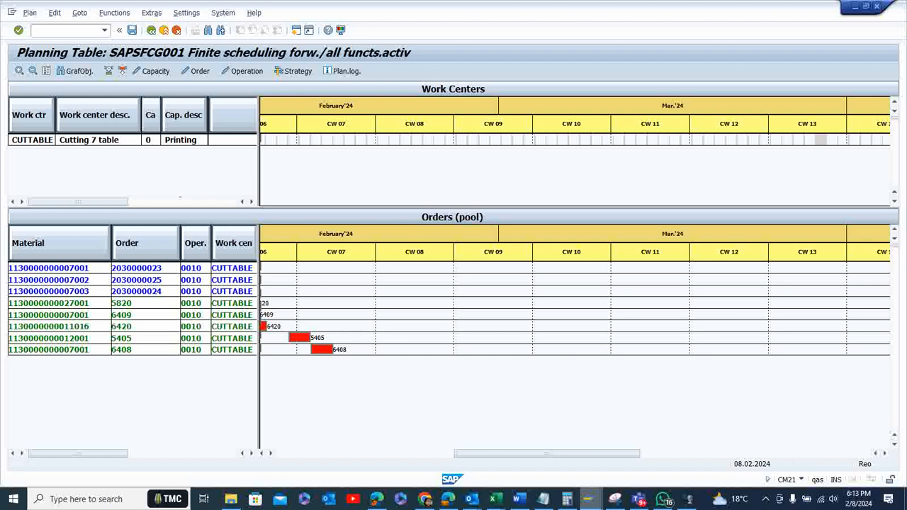
pyautogui.moveTo(474, 453); pyautogui.dragTo(390, 454)
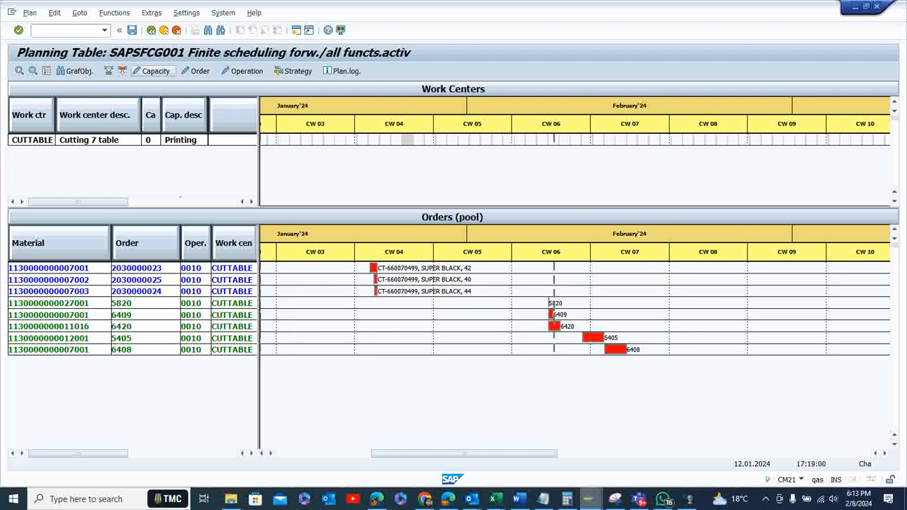
pyautogui.click(19, 70)
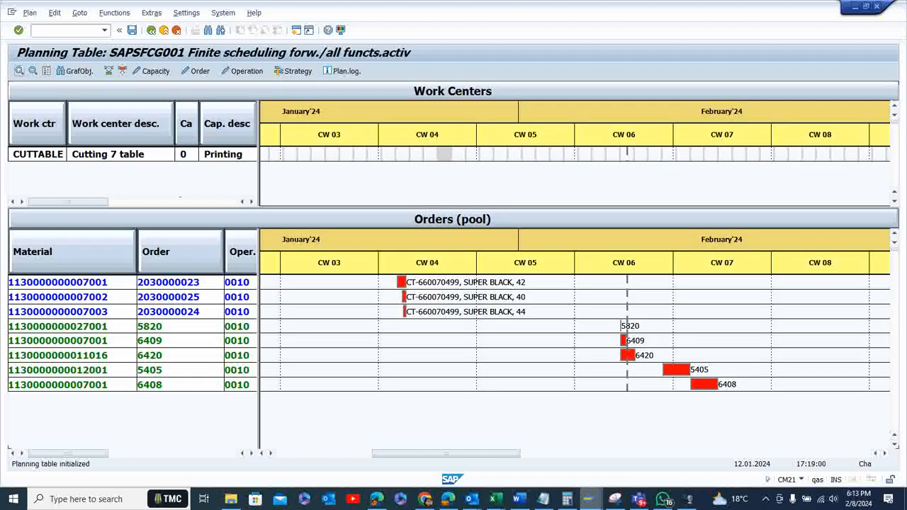
pyautogui.click(19, 70)
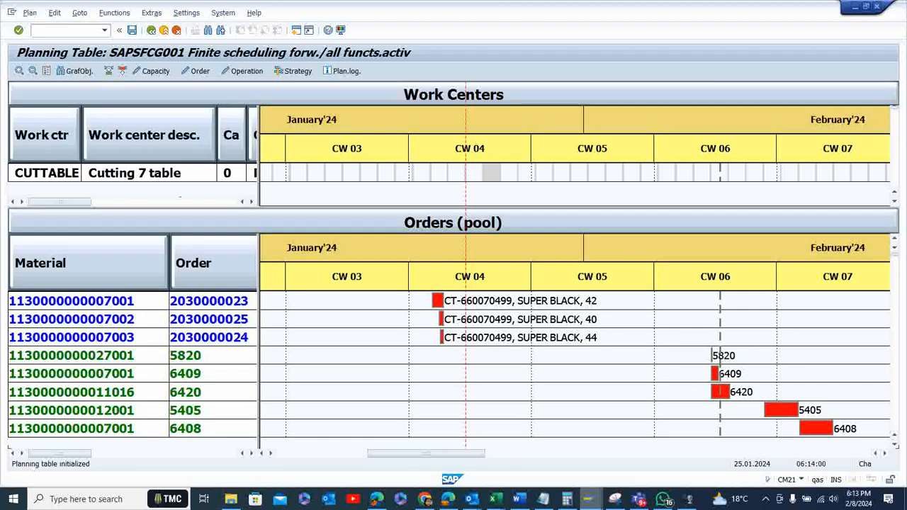
pyautogui.moveTo(426, 453); pyautogui.dragTo(456, 454)
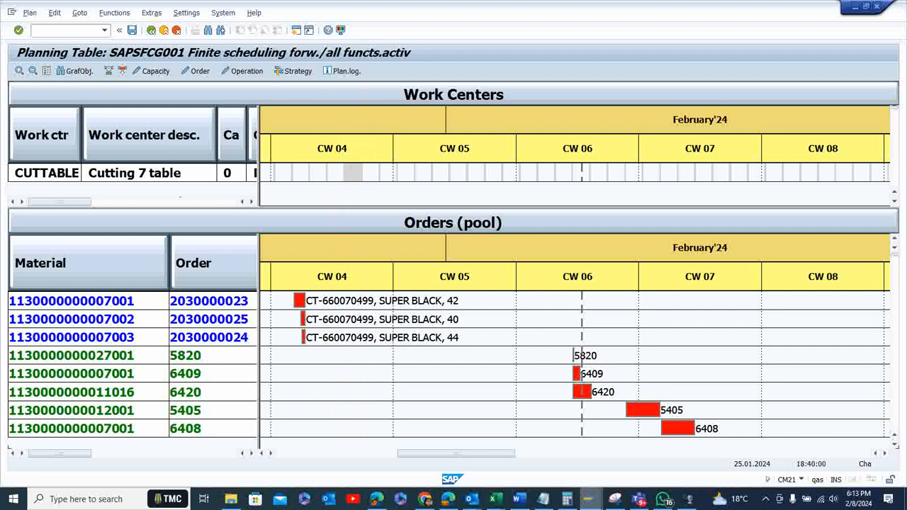
# Set the planning table's time scale to a daily period split
pyautogui.click(186, 13)
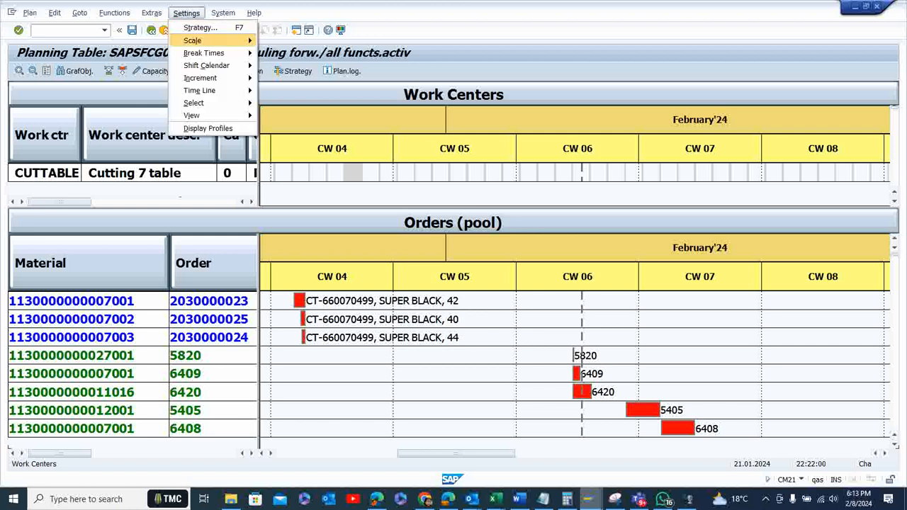
pyautogui.moveTo(199, 40)
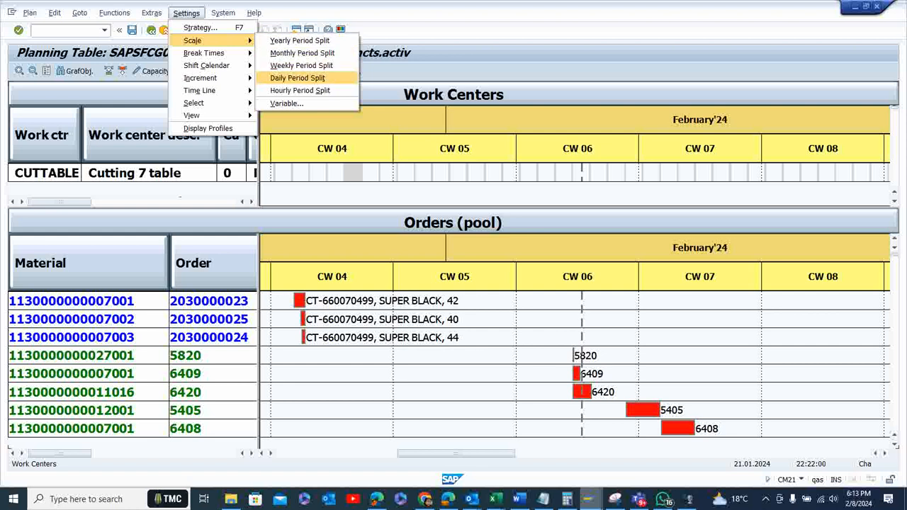
pyautogui.click(298, 78)
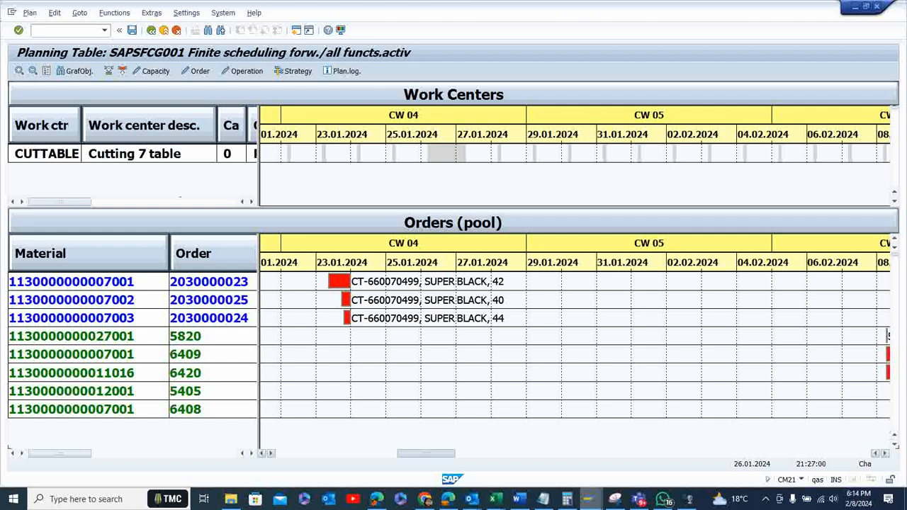
pyautogui.moveTo(436, 454); pyautogui.dragTo(457, 453)
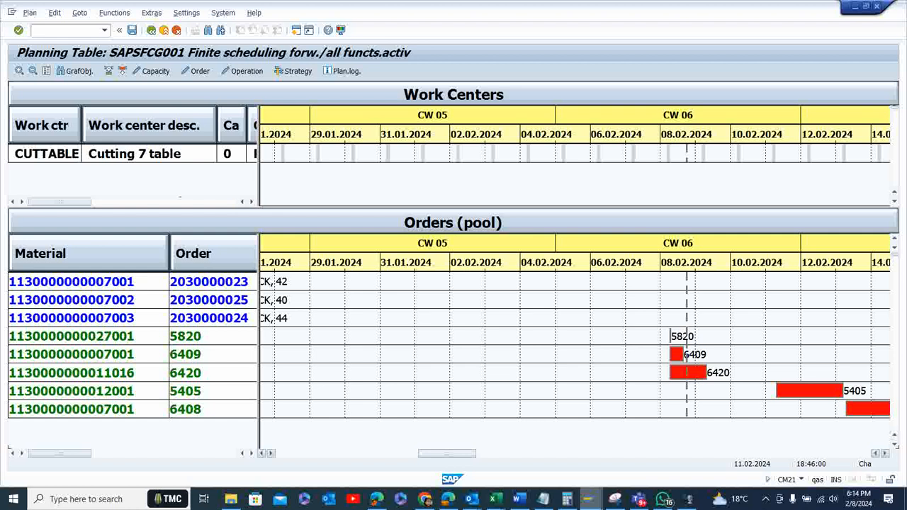
pyautogui.moveTo(447, 454); pyautogui.dragTo(465, 454)
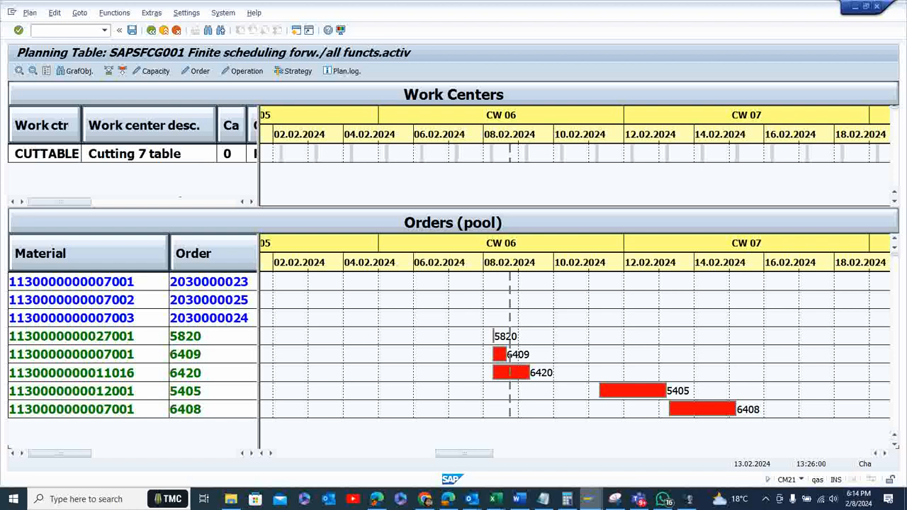
pyautogui.doubleClick(652, 390)
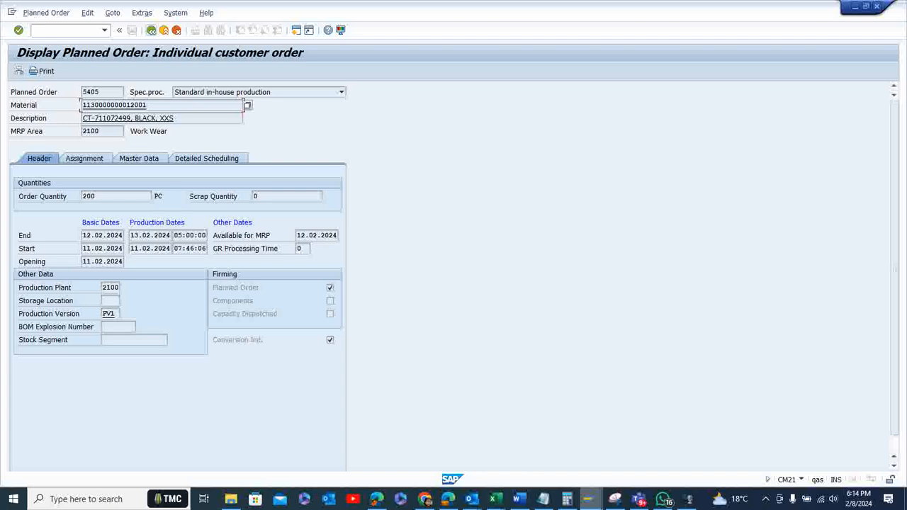
pyautogui.click(151, 30)
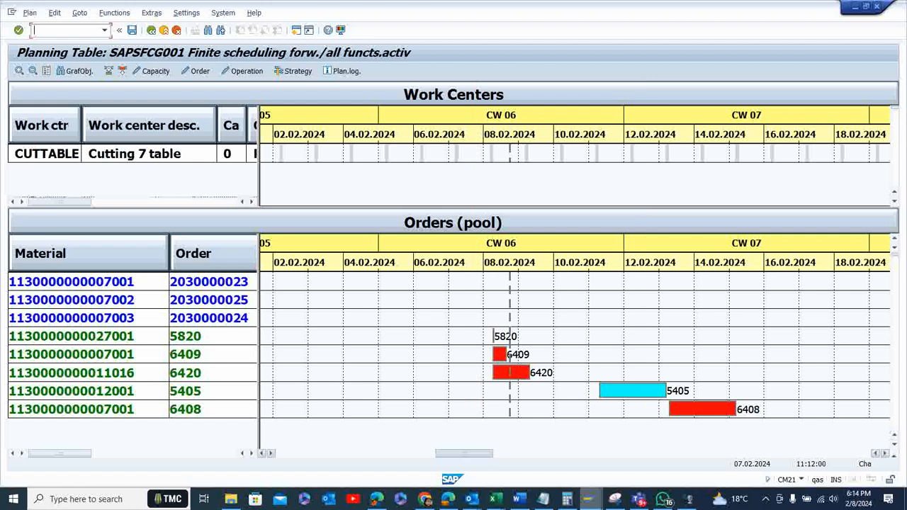
pyautogui.moveTo(464, 454); pyautogui.dragTo(402, 454)
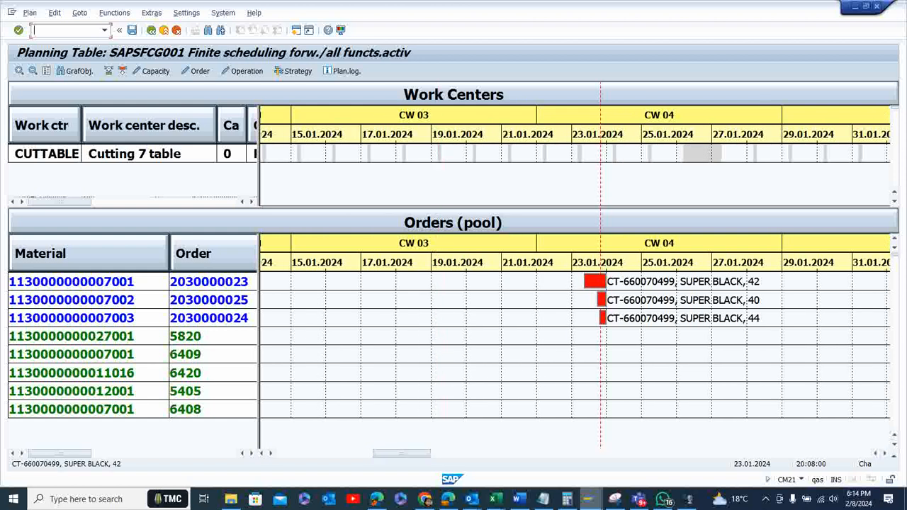
pyautogui.click(596, 282)
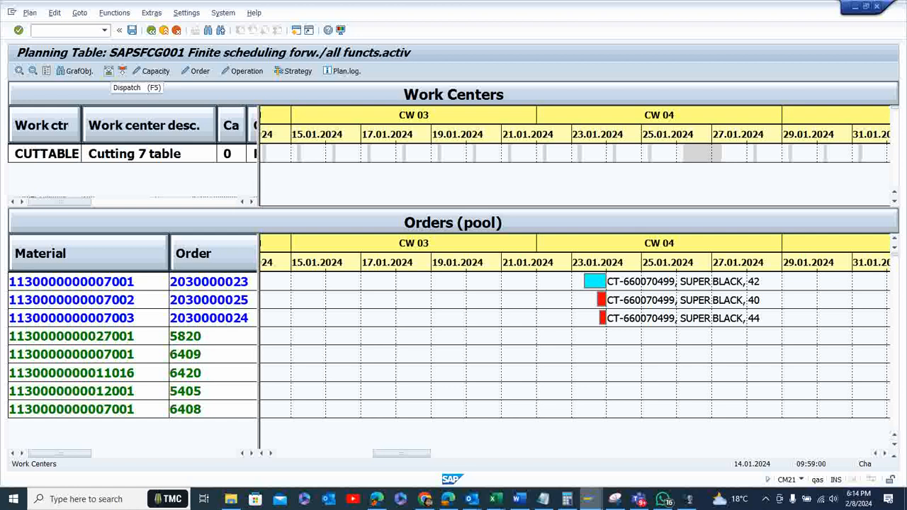
pyautogui.click(122, 71)
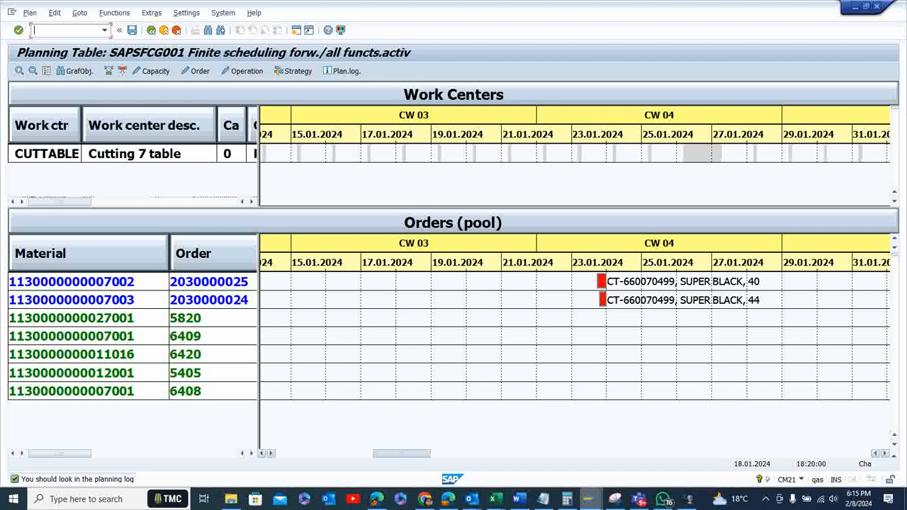
pyautogui.moveTo(406, 454); pyautogui.dragTo(456, 454)
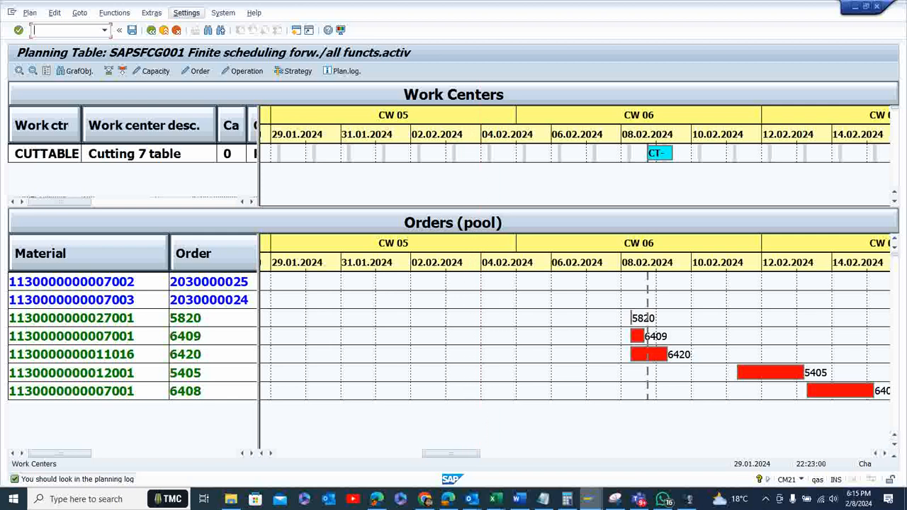
# Set the planning table's time scale to a monthly period split and show January and February 2024
pyautogui.click(186, 13)
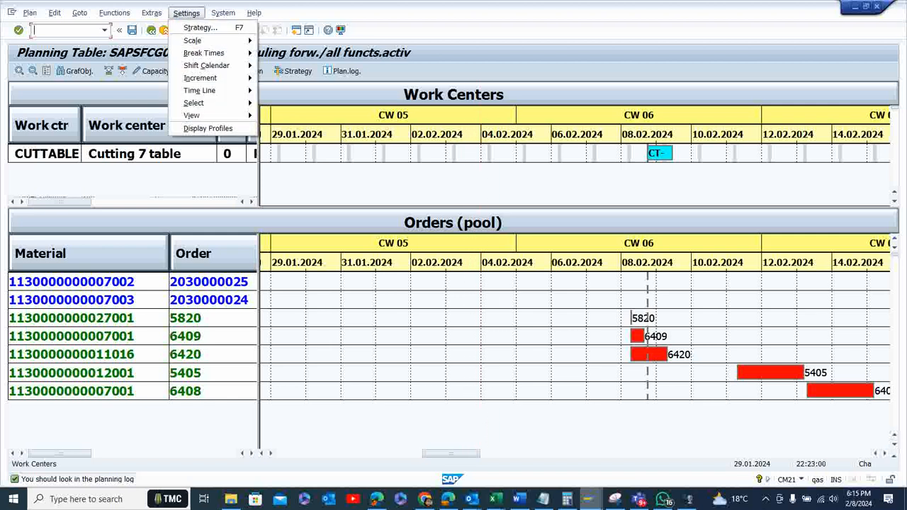
pyautogui.moveTo(195, 41)
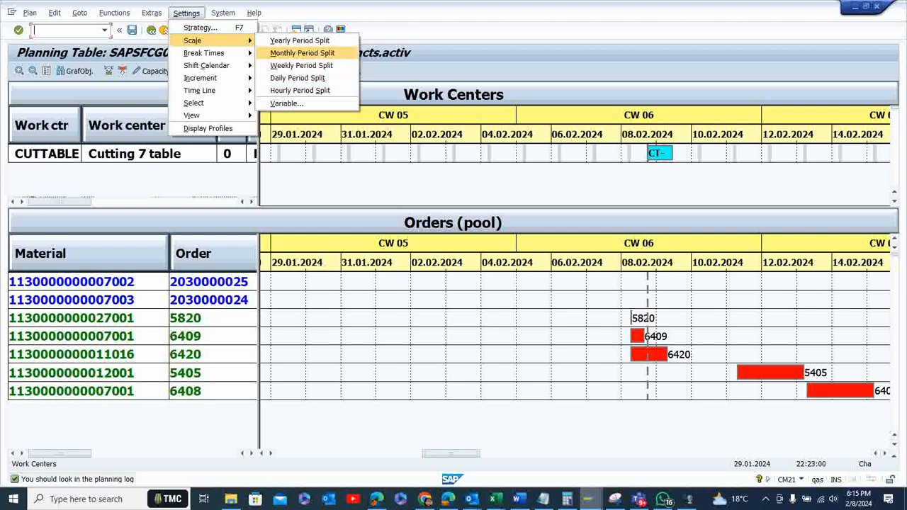
pyautogui.click(302, 53)
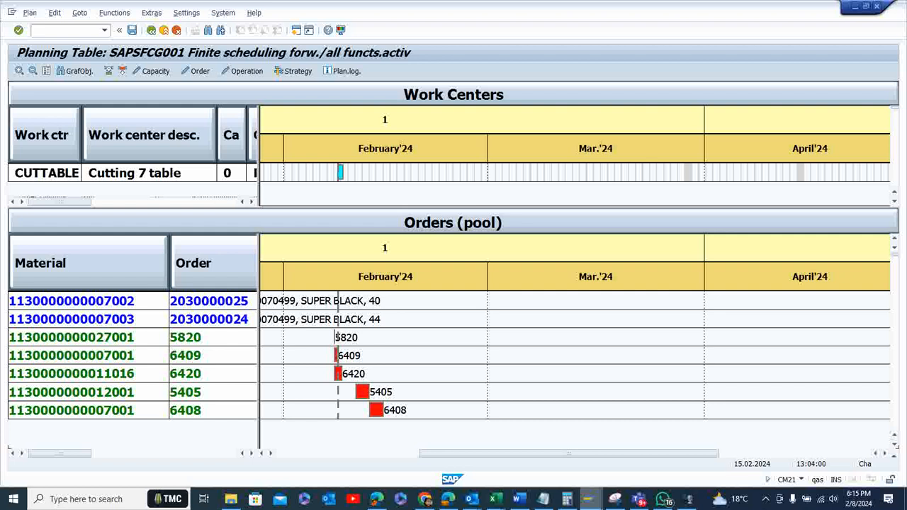
pyautogui.moveTo(468, 454); pyautogui.dragTo(355, 454)
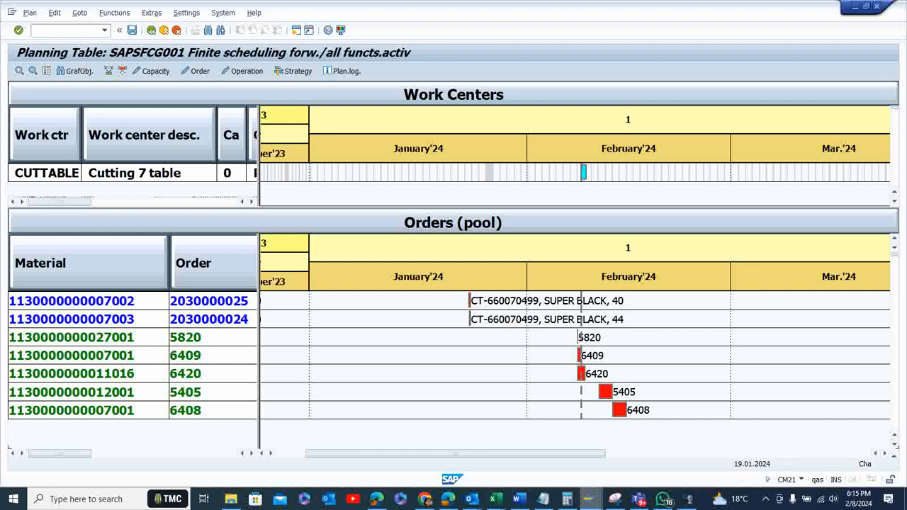
pyautogui.click(193, 301)
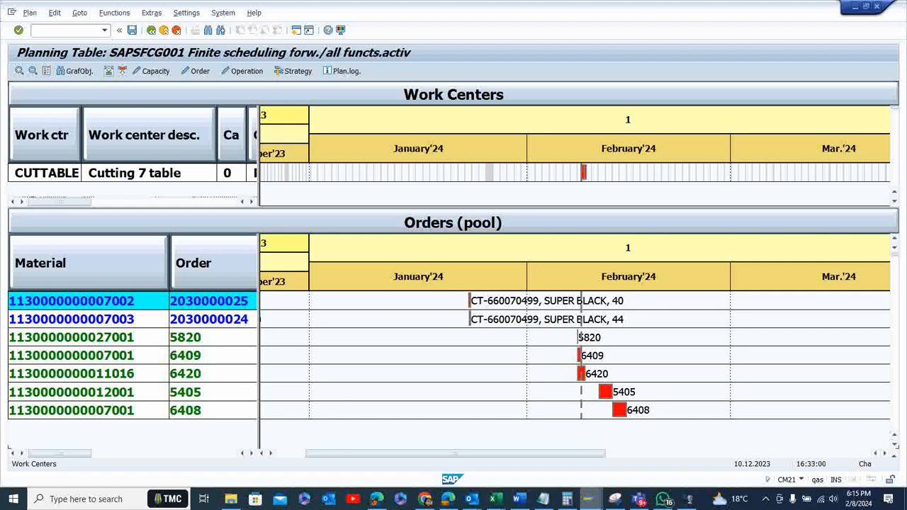
pyautogui.click(109, 71)
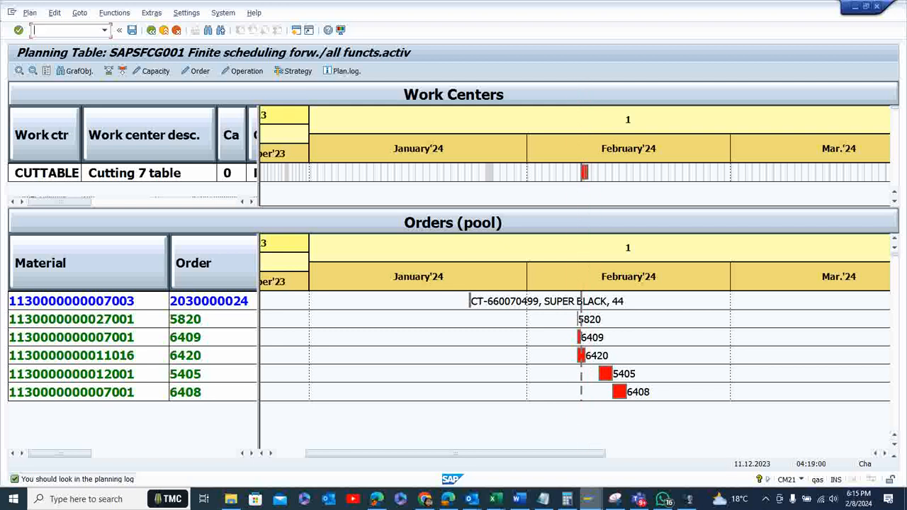
pyautogui.click(94, 301)
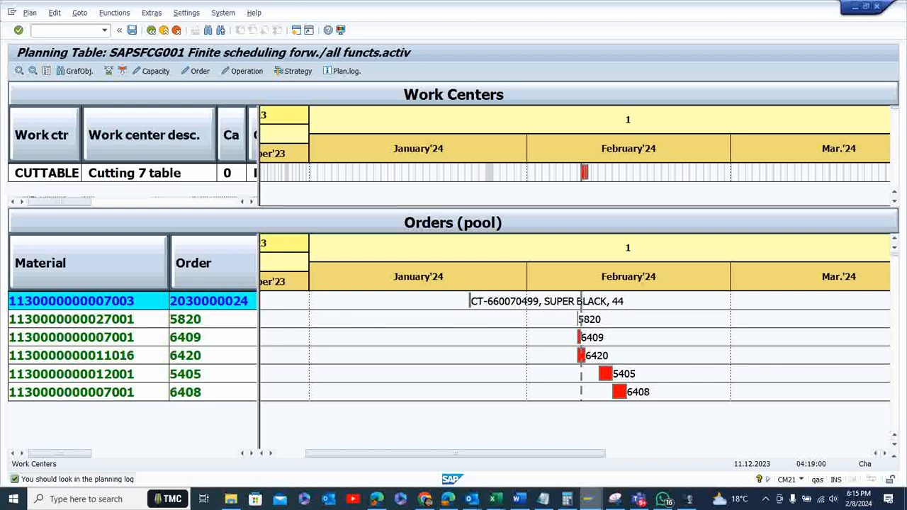
pyautogui.click(108, 71)
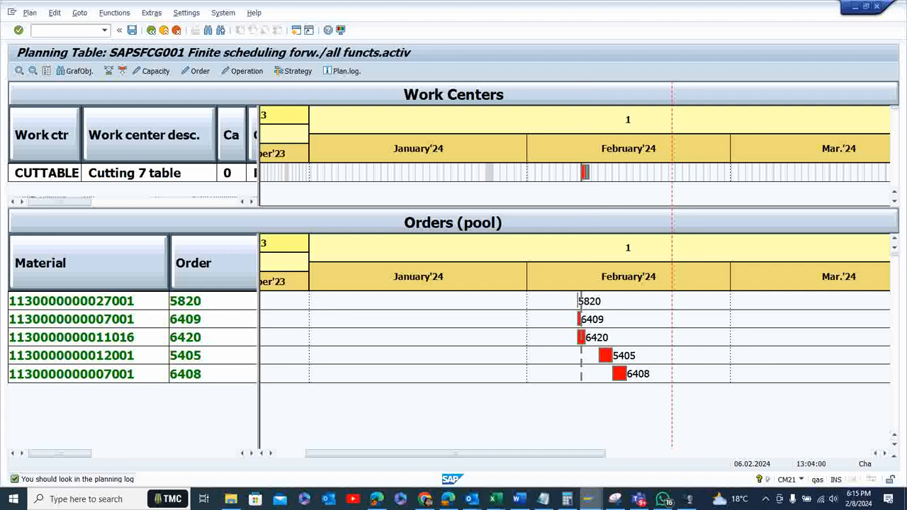
pyautogui.click(19, 71)
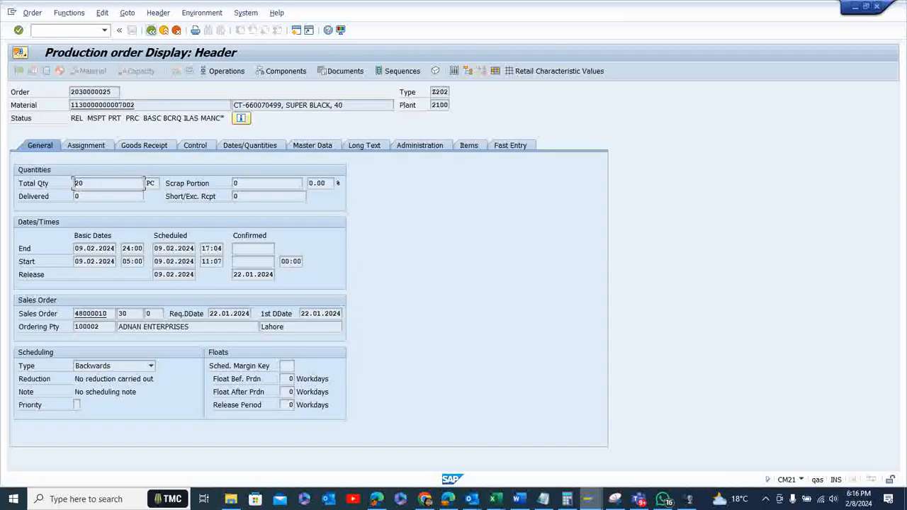
pyautogui.click(151, 30)
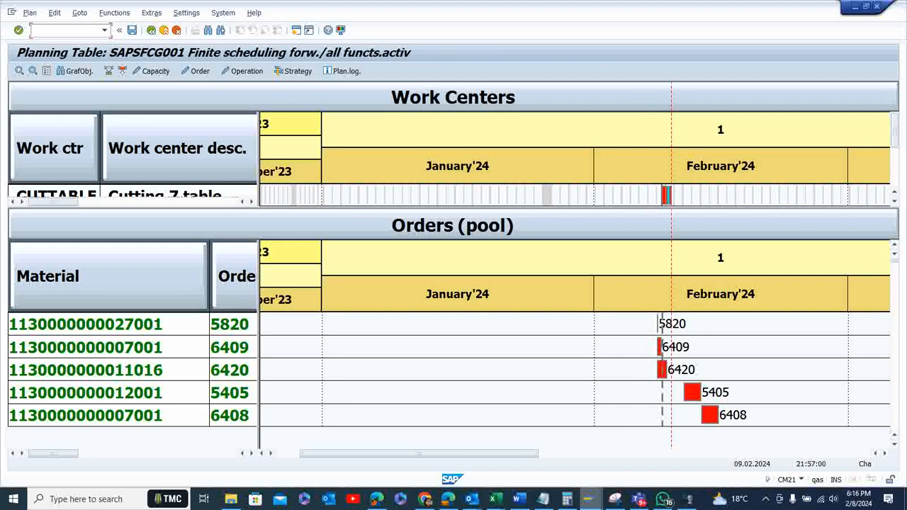
pyautogui.doubleClick(670, 195)
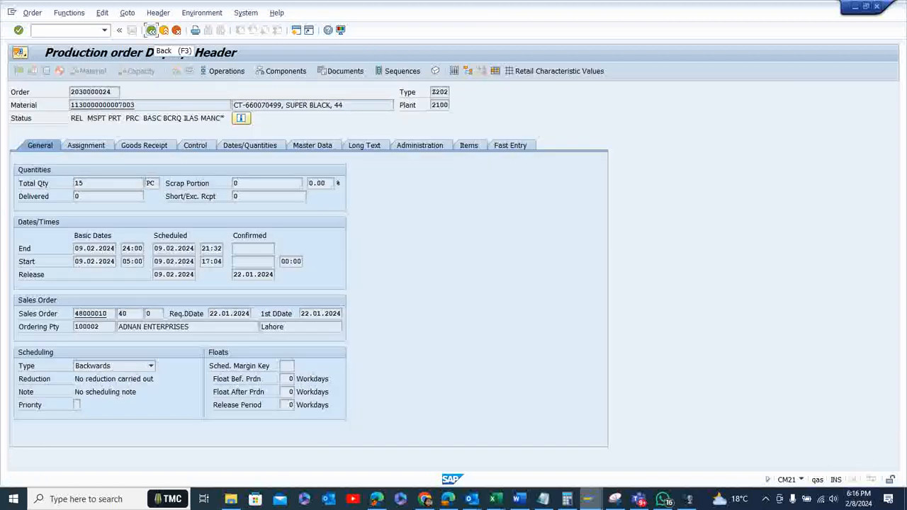
pyautogui.click(151, 29)
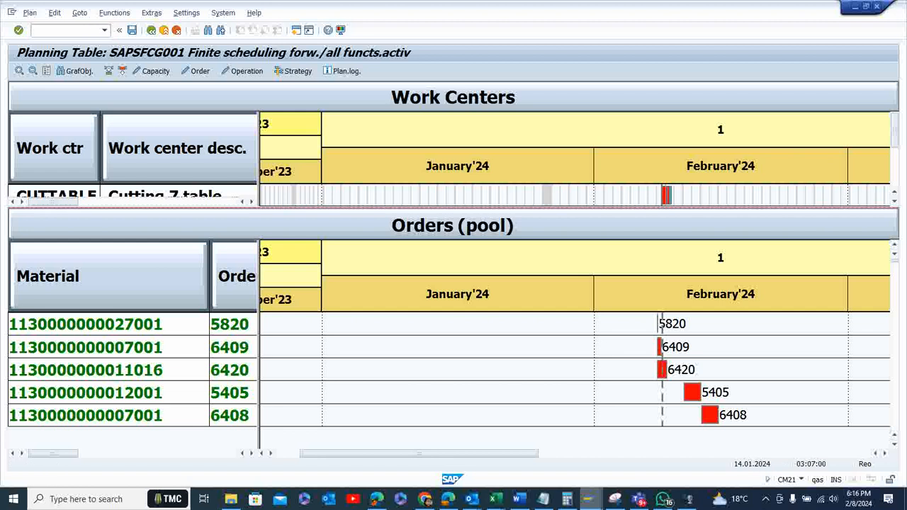
pyautogui.moveTo(135, 206); pyautogui.dragTo(134, 252)
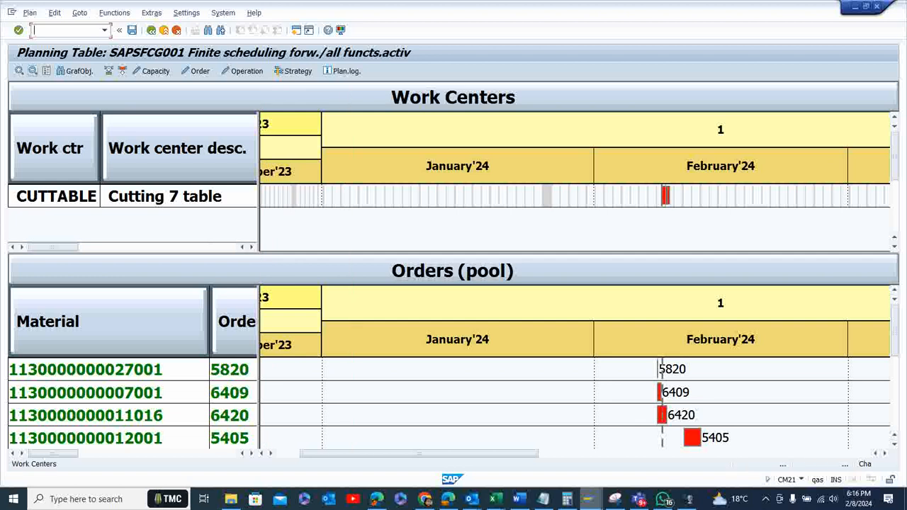
pyautogui.click(33, 71)
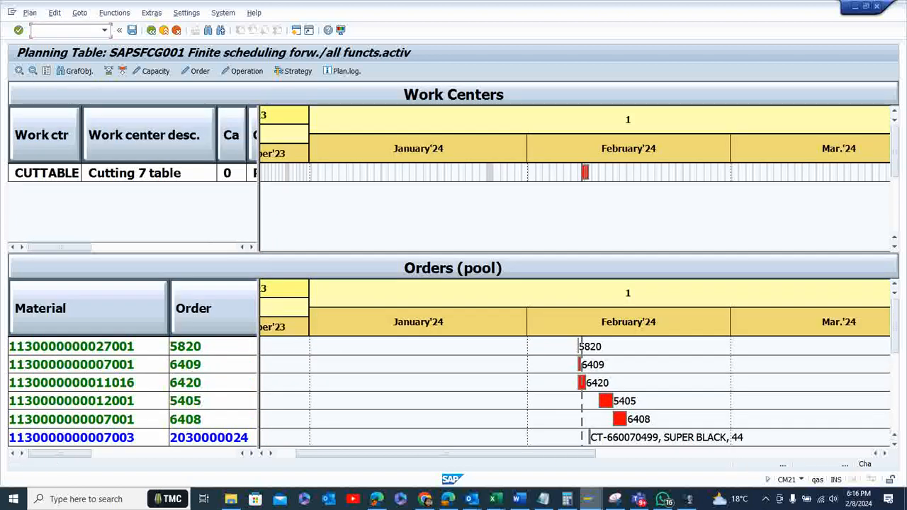
pyautogui.click(205, 438)
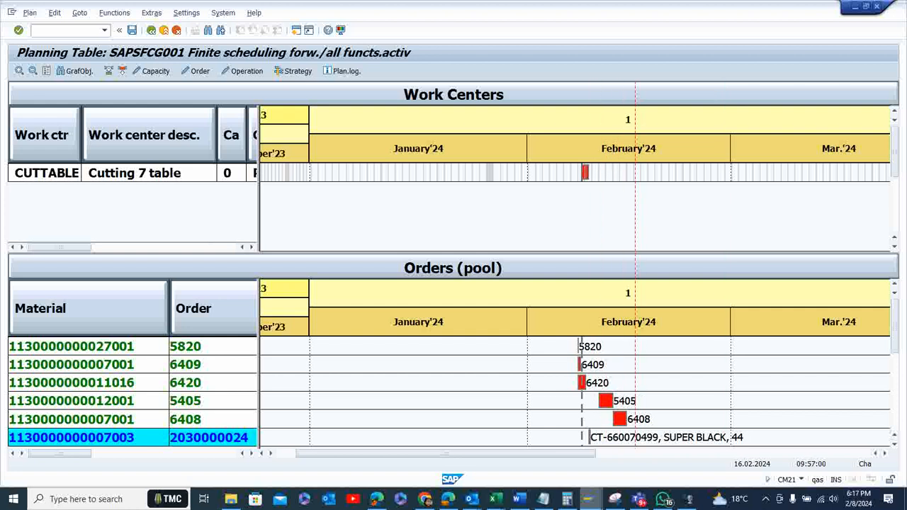
pyautogui.click(187, 13)
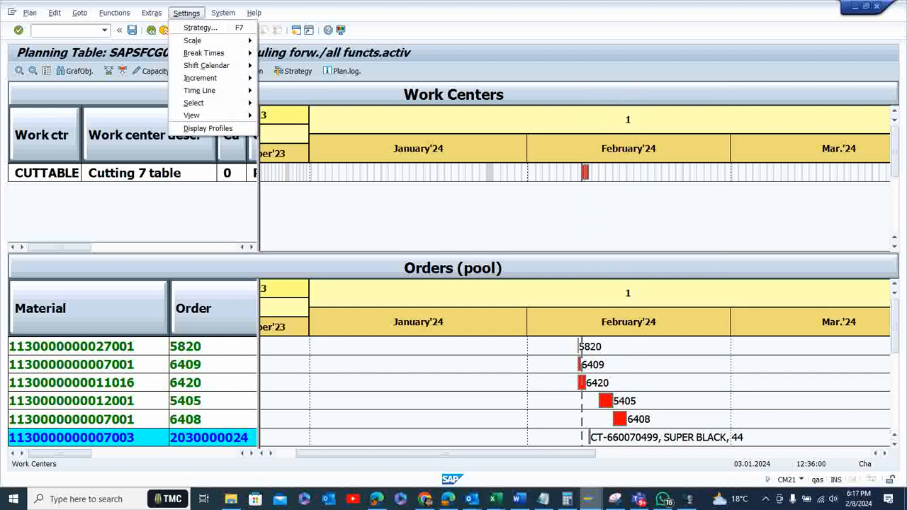
pyautogui.moveTo(192, 40)
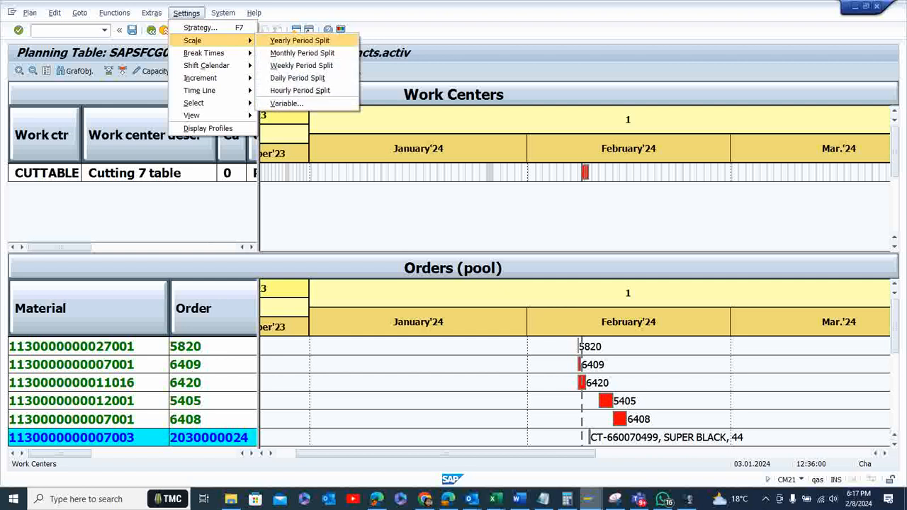
pyautogui.press('Down')
pyautogui.press('Down')
pyautogui.press('Down')
pyautogui.press('Down')
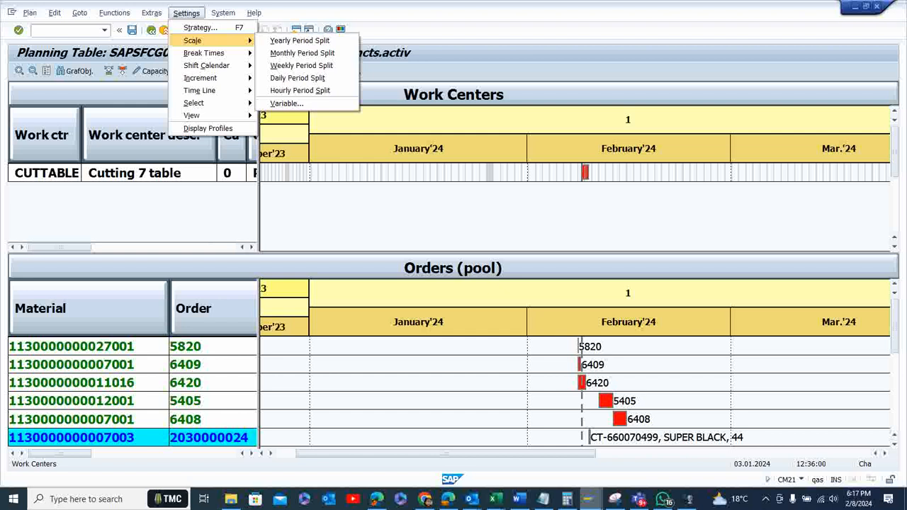
pyautogui.click(895, 292)
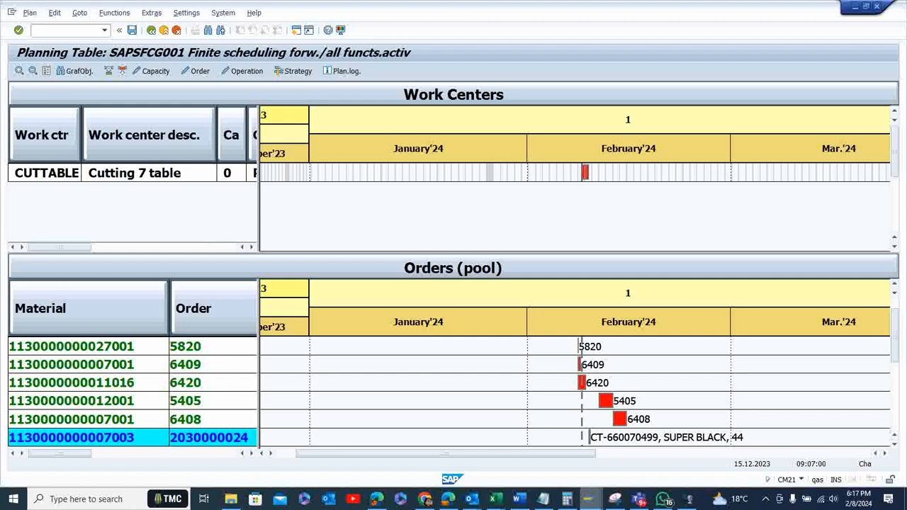
pyautogui.click(185, 420)
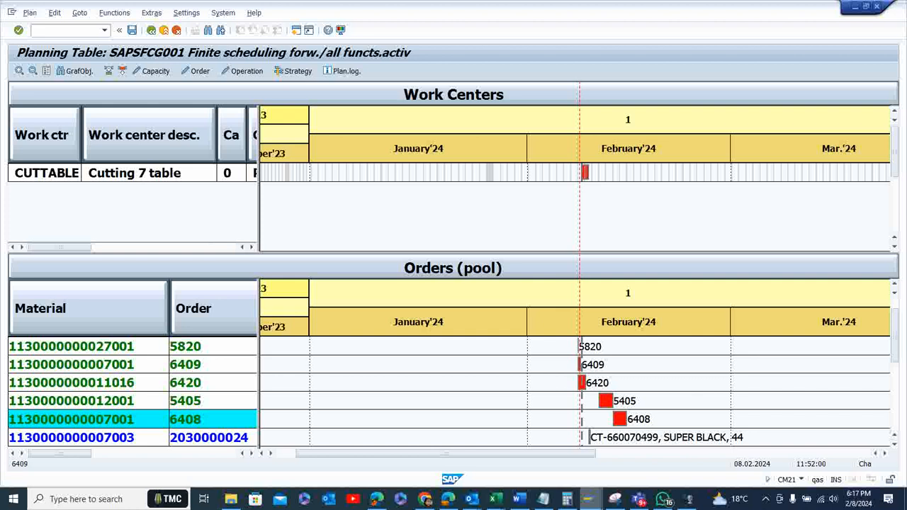
pyautogui.click(580, 365)
pyautogui.click(186, 365)
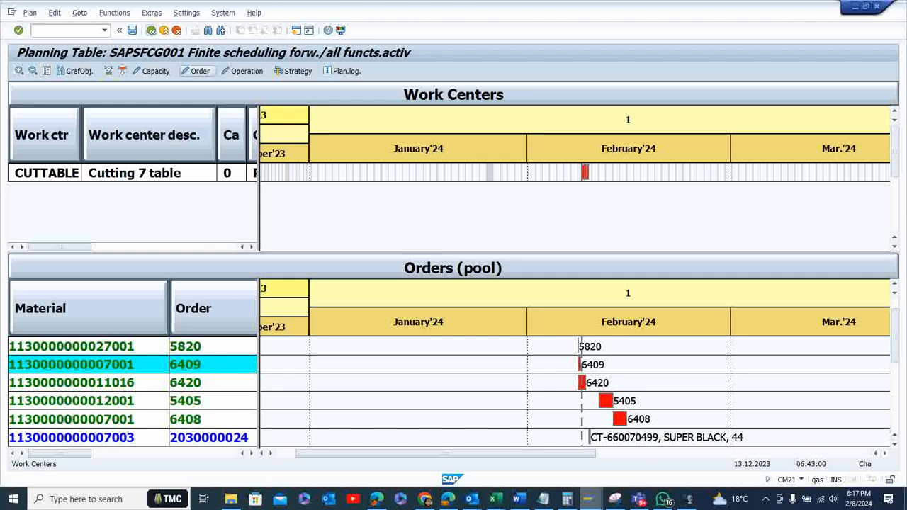
pyautogui.click(109, 71)
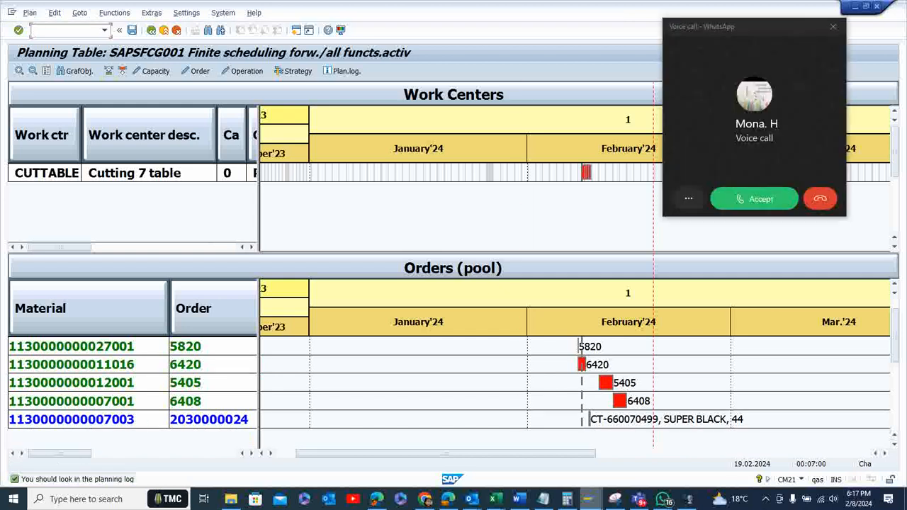
pyautogui.click(820, 199)
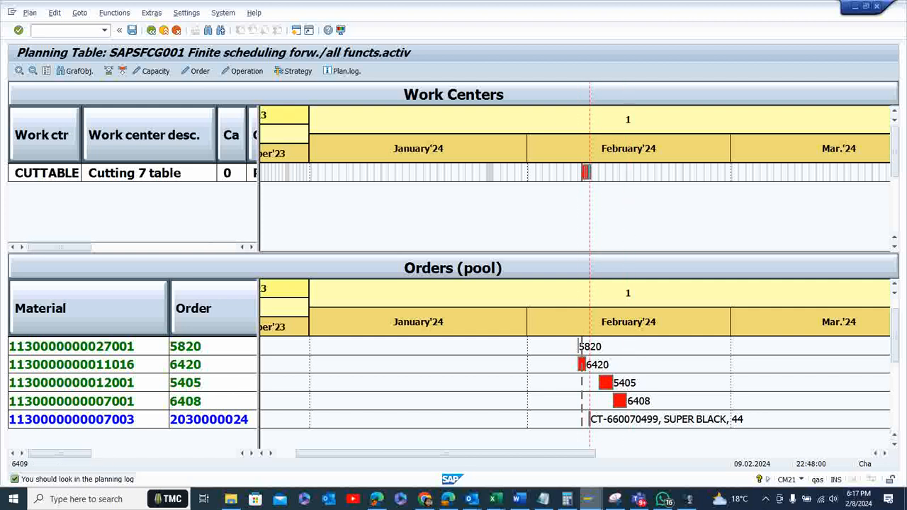
pyautogui.doubleClick(590, 172)
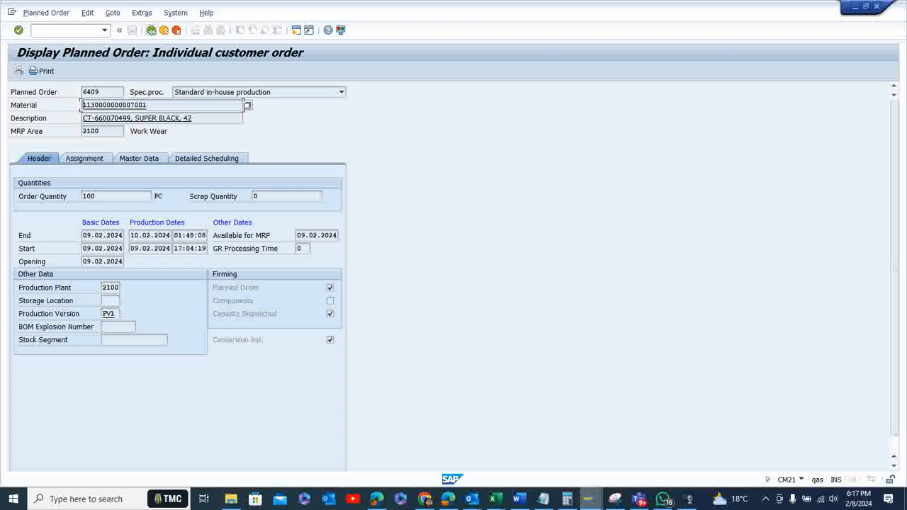
pyautogui.click(151, 30)
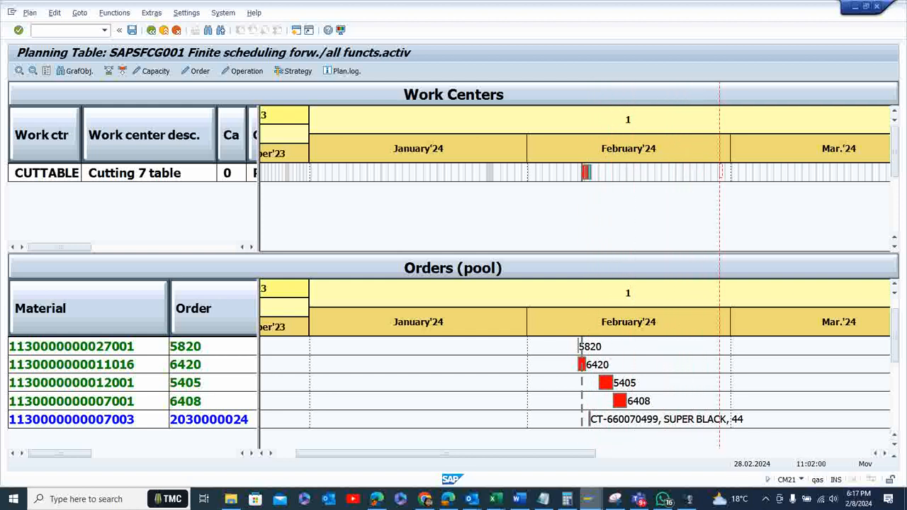
pyautogui.moveTo(722, 172); pyautogui.dragTo(723, 173)
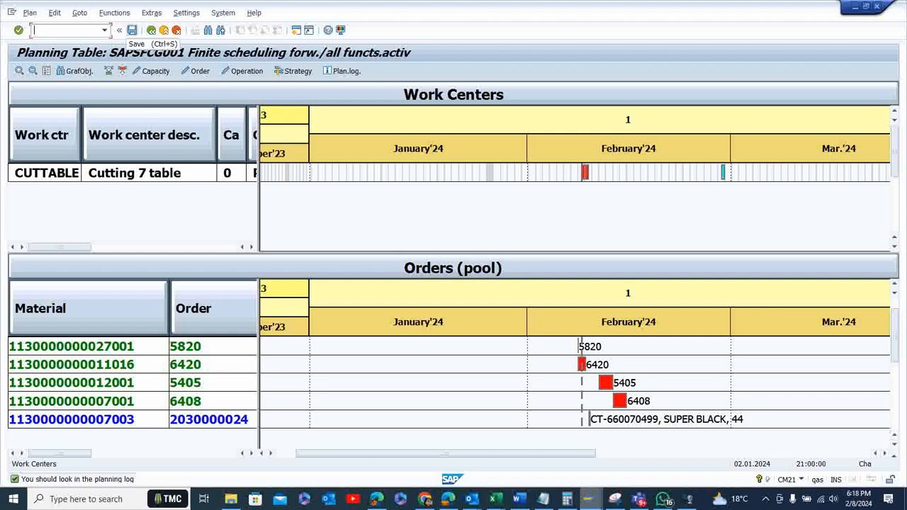
pyautogui.click(131, 30)
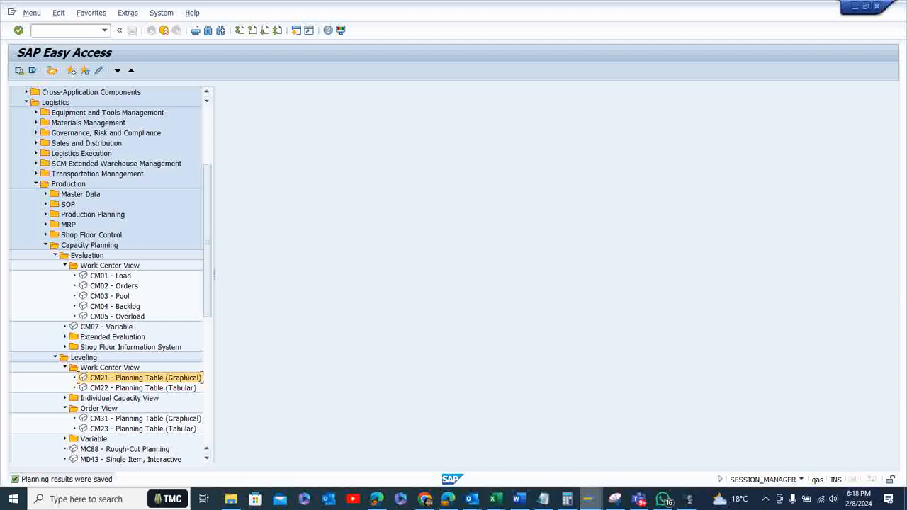
# Check work center CUTTABLE in plant 2100 for overload with CM05, then return to the transaction menu
pyautogui.doubleClick(117, 317)
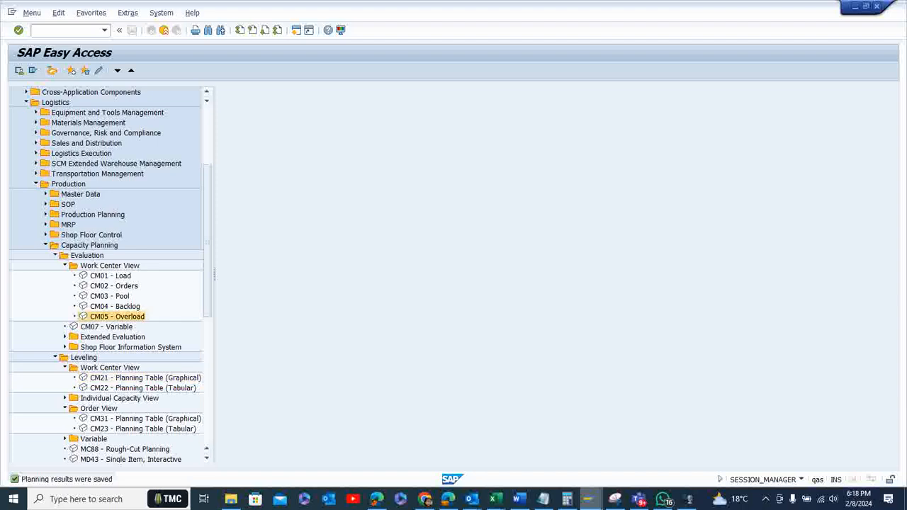
pyautogui.click(48, 71)
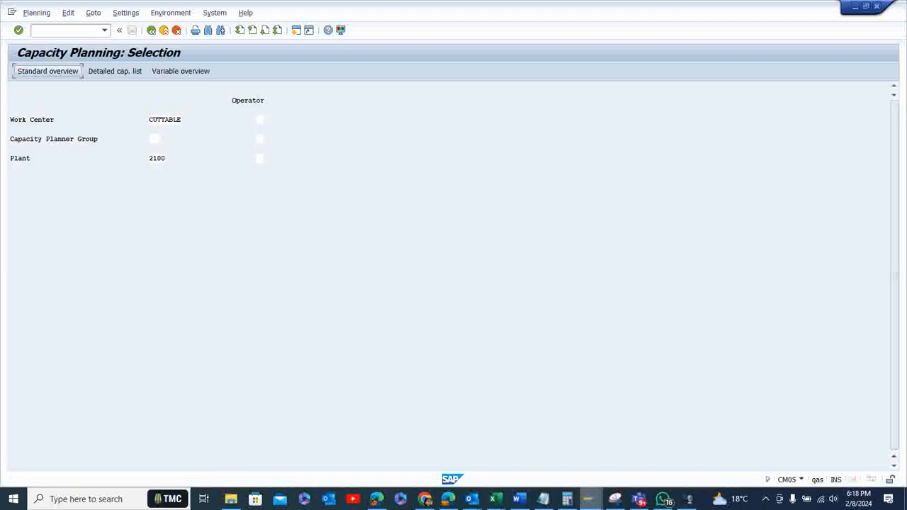
pyautogui.press('Return')
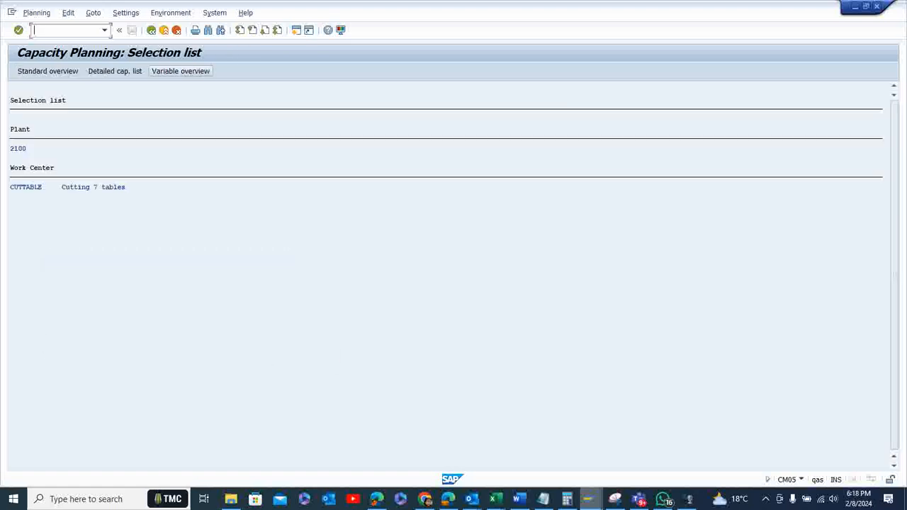
pyautogui.click(151, 30)
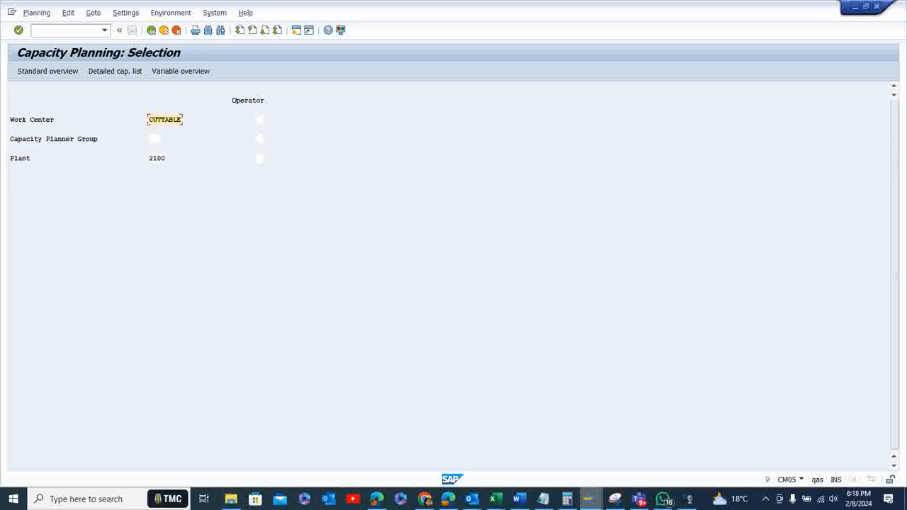
pyautogui.click(151, 31)
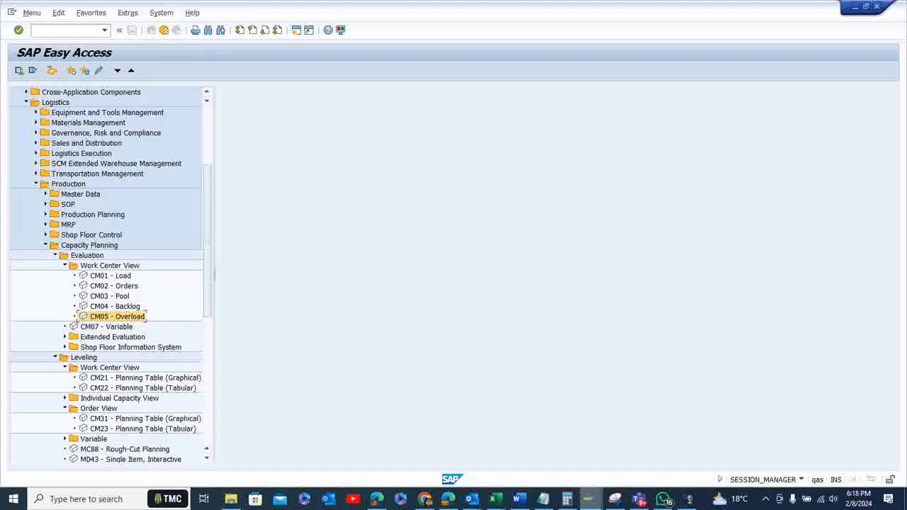
# Open the CM01 load standard overview for work center CUTTABLE in plant 2100 and set its evaluation periods to Month
pyautogui.doubleClick(110, 276)
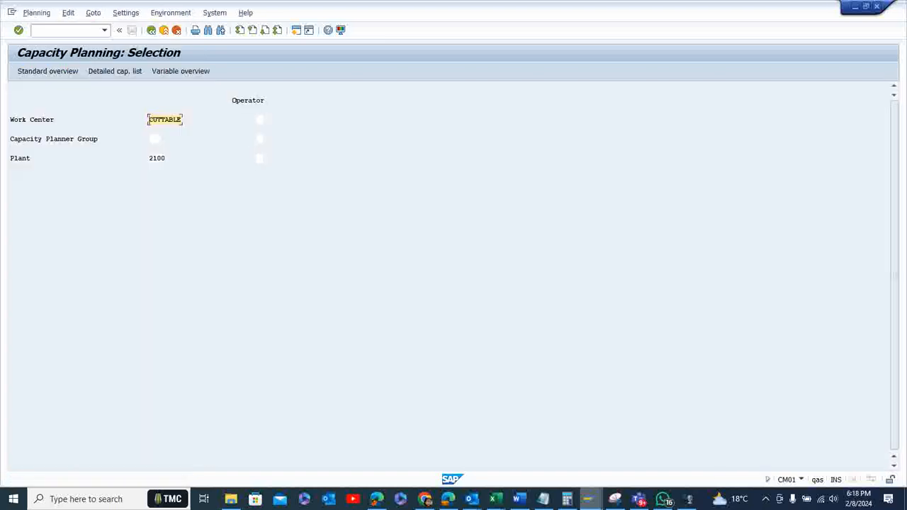
pyautogui.click(48, 71)
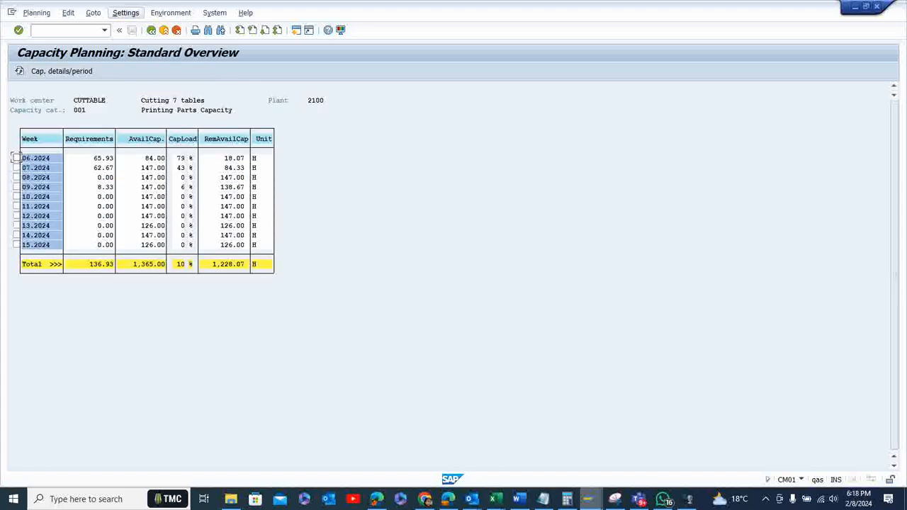
pyautogui.click(125, 13)
pyautogui.click(138, 26)
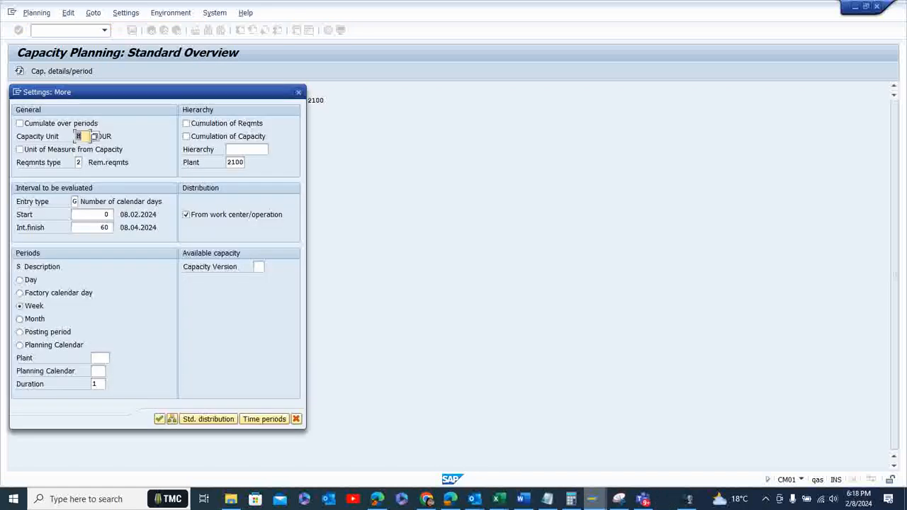
pyautogui.click(19, 319)
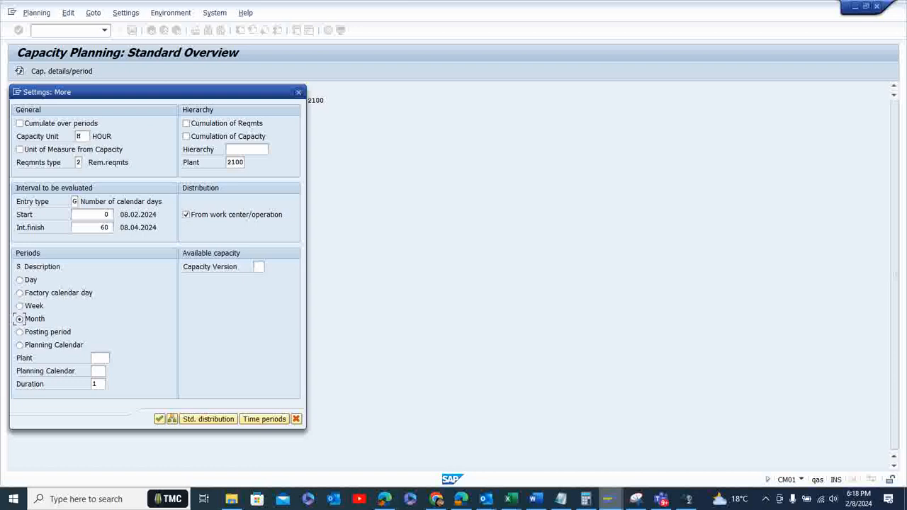
pyautogui.click(159, 419)
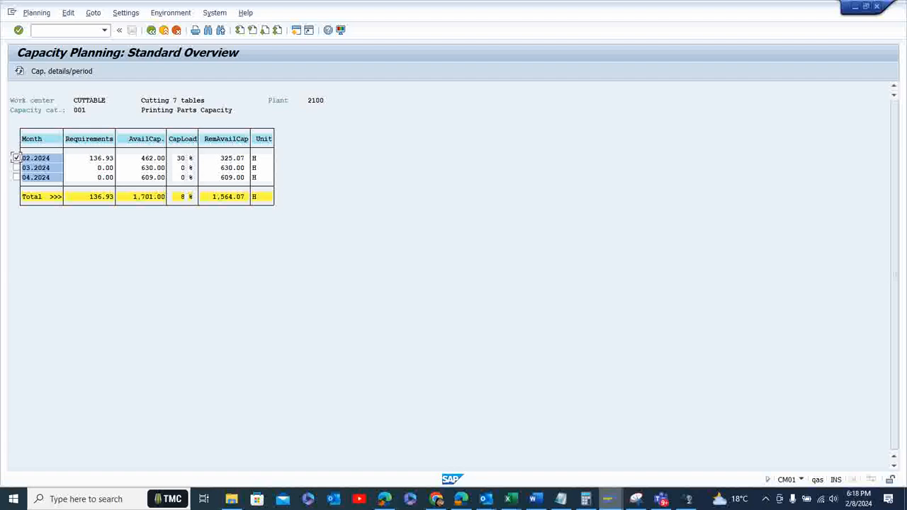
# Display the capacity details for 02.2024, then switch the standard overview's evaluation periods to Day
pyautogui.click(61, 71)
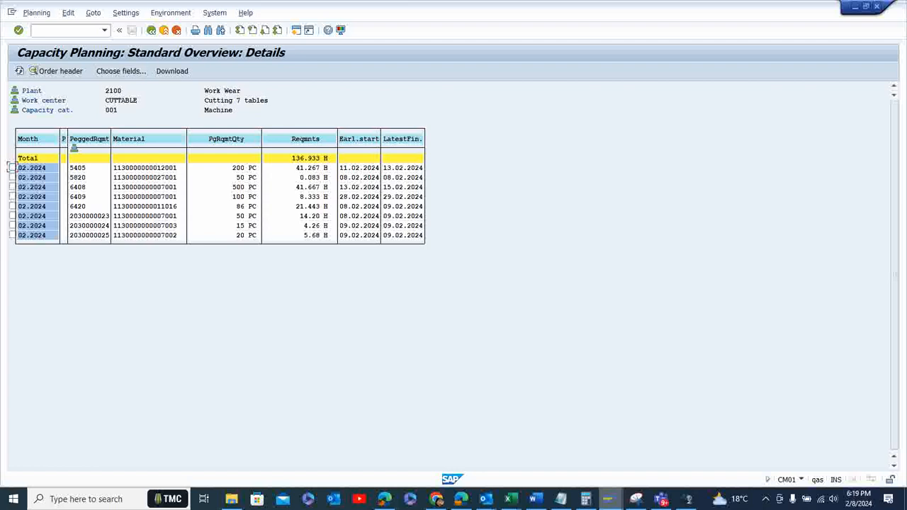
pyautogui.click(151, 30)
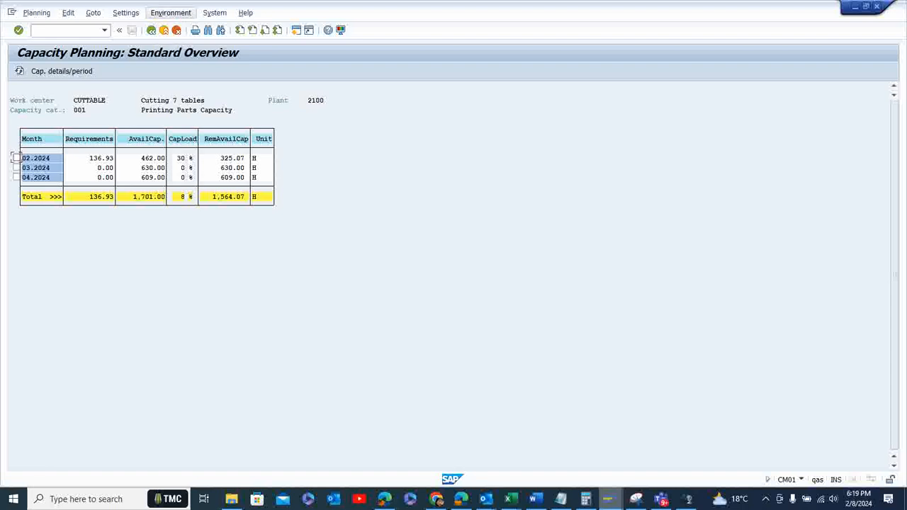
pyautogui.click(125, 13)
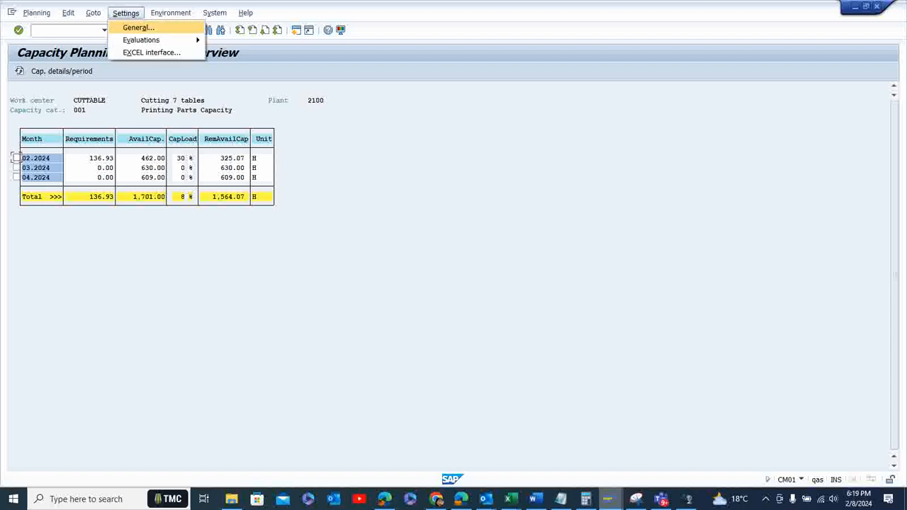
pyautogui.click(135, 26)
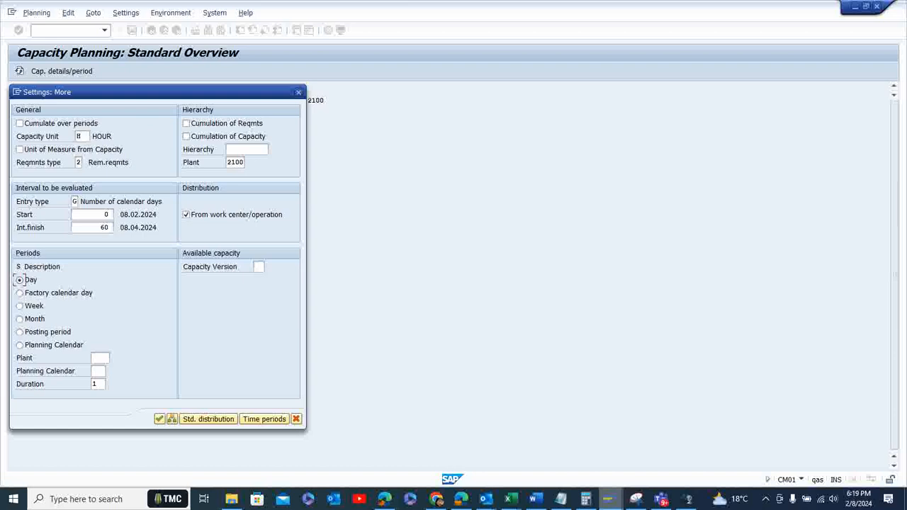
pyautogui.click(159, 419)
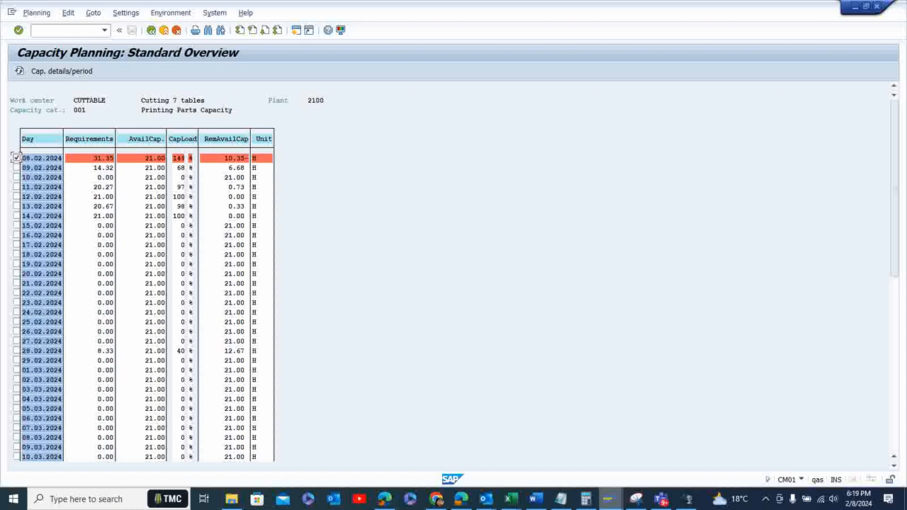
pyautogui.click(61, 71)
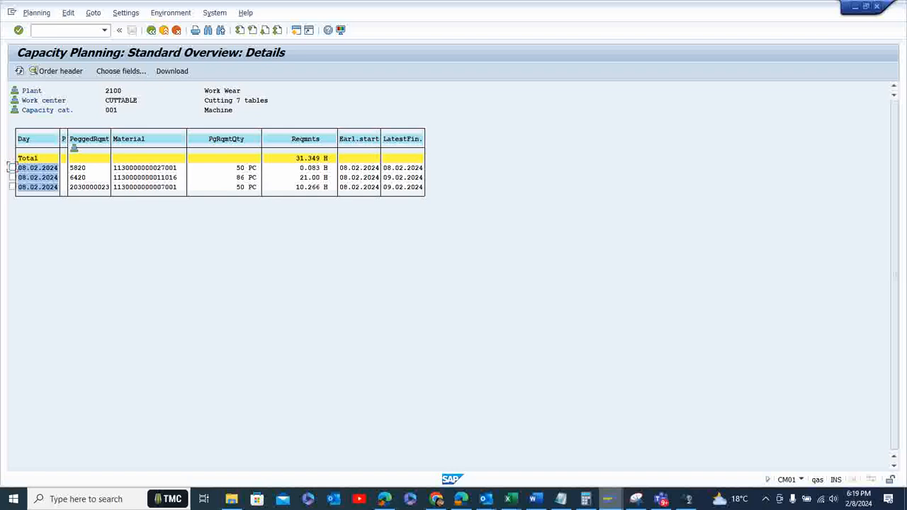
pyautogui.click(12, 187)
pyautogui.doubleClick(75, 186)
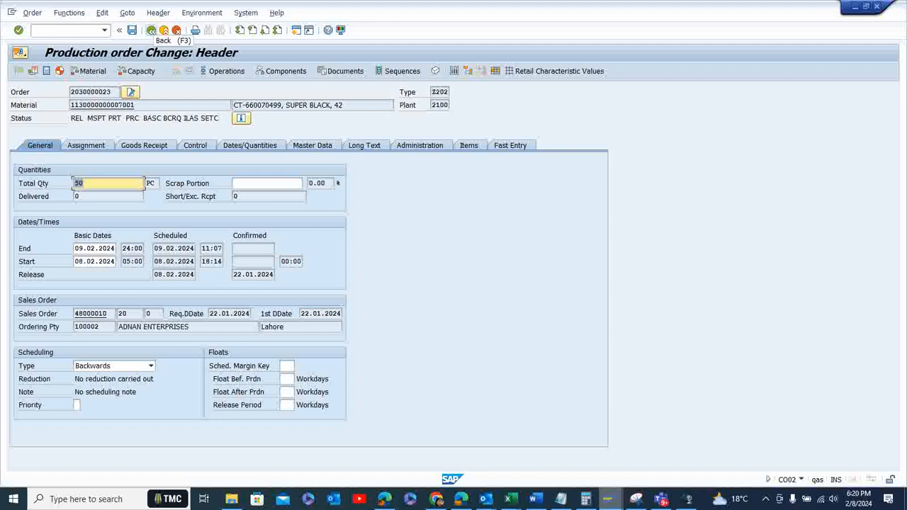
pyautogui.click(151, 31)
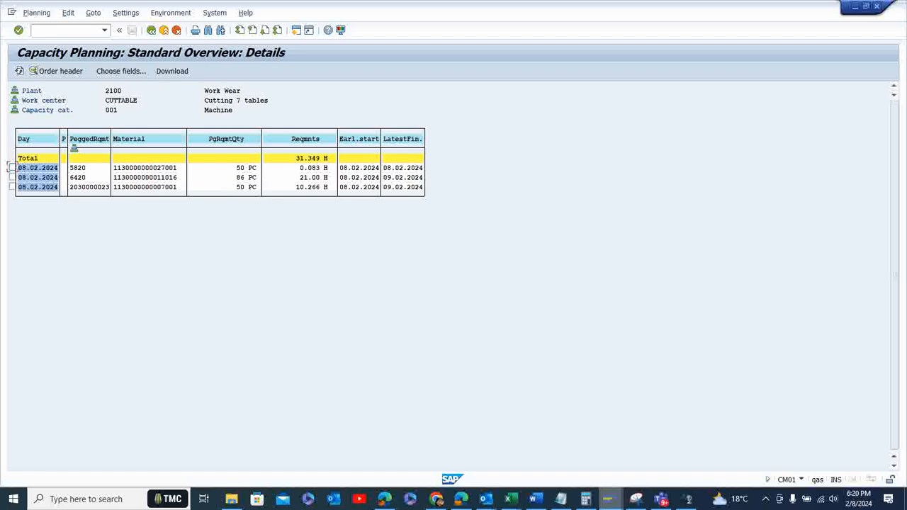
pyautogui.click(12, 177)
pyautogui.click(56, 71)
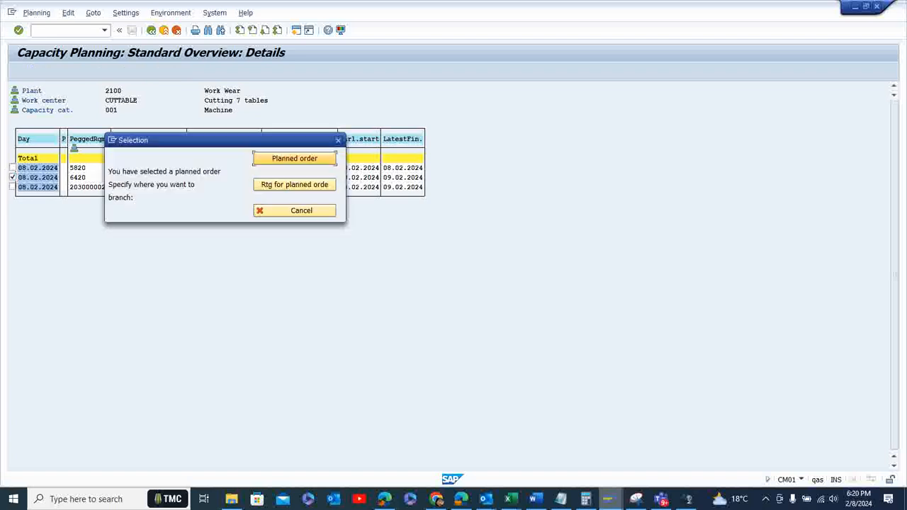
pyautogui.press('Return')
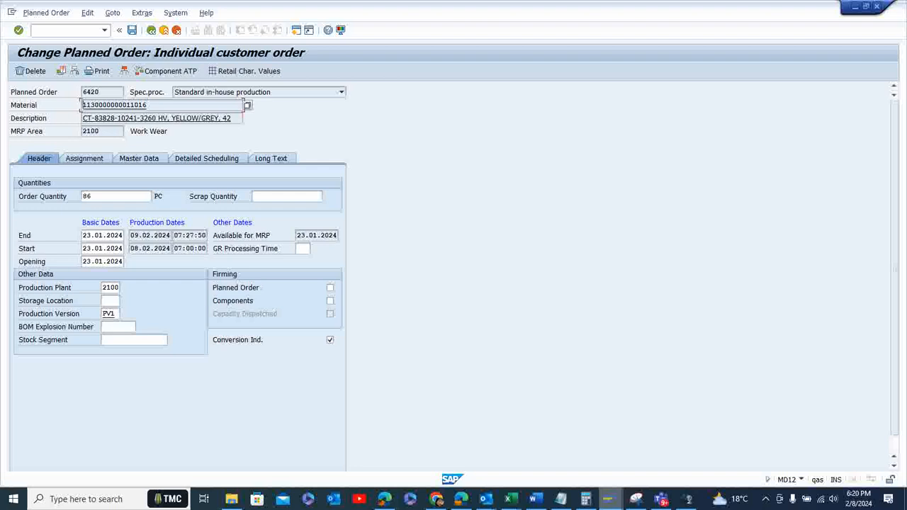
# Set the planned order's opening, basic start and basic end dates to 23.02.2024
pyautogui.doubleClick(103, 262)
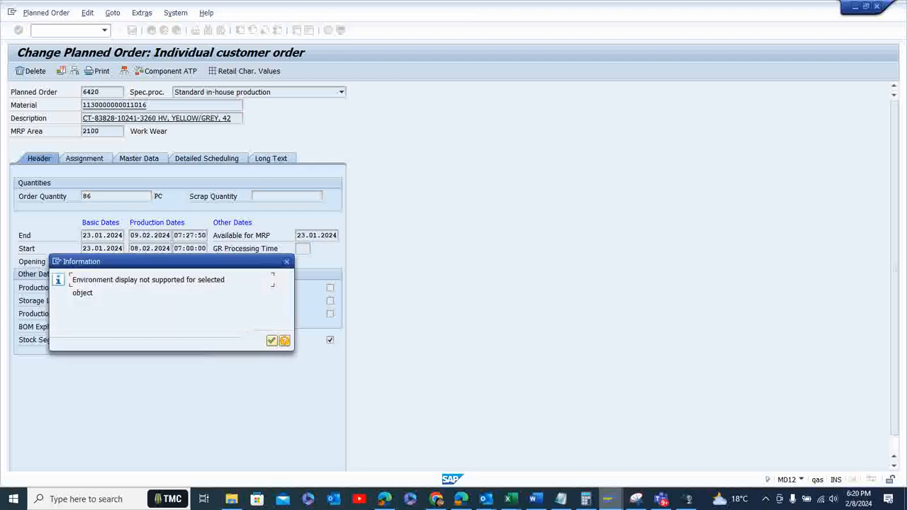
pyautogui.press('Return')
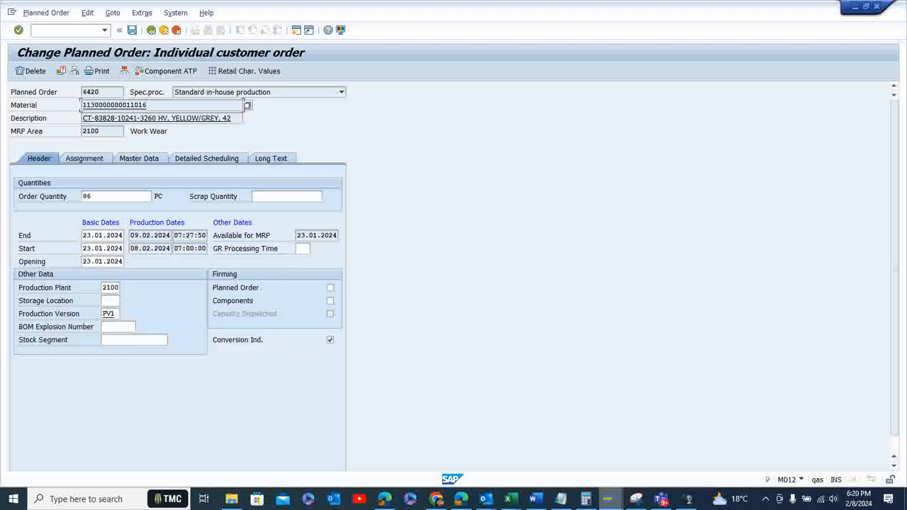
pyautogui.click(103, 261)
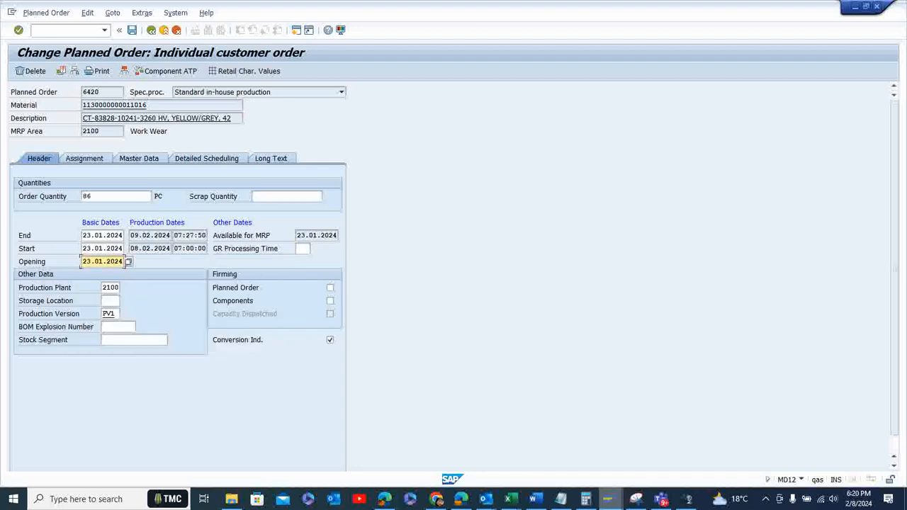
pyautogui.press('BackSpace')
pyautogui.write('2')
pyautogui.click(104, 249)
pyautogui.press('BackSpace')
pyautogui.write('2')
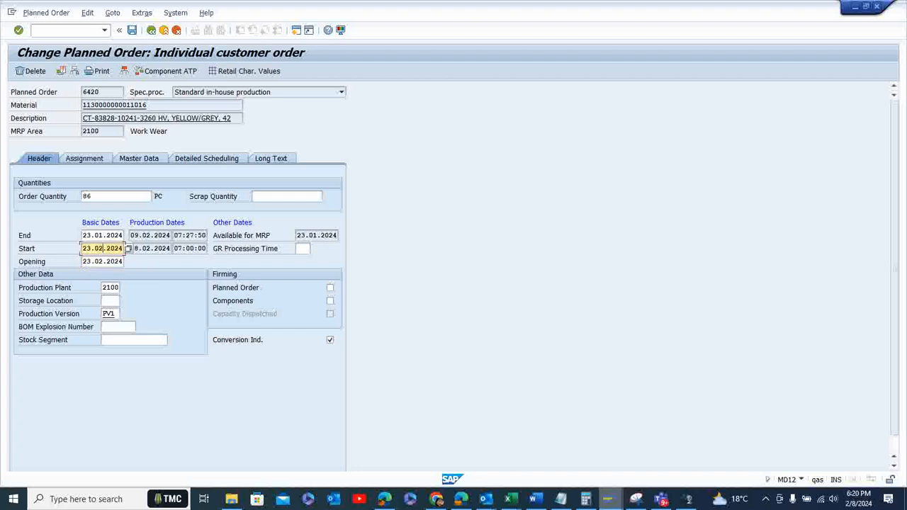
pyautogui.click(104, 236)
pyautogui.press('BackSpace')
pyautogui.write('2')
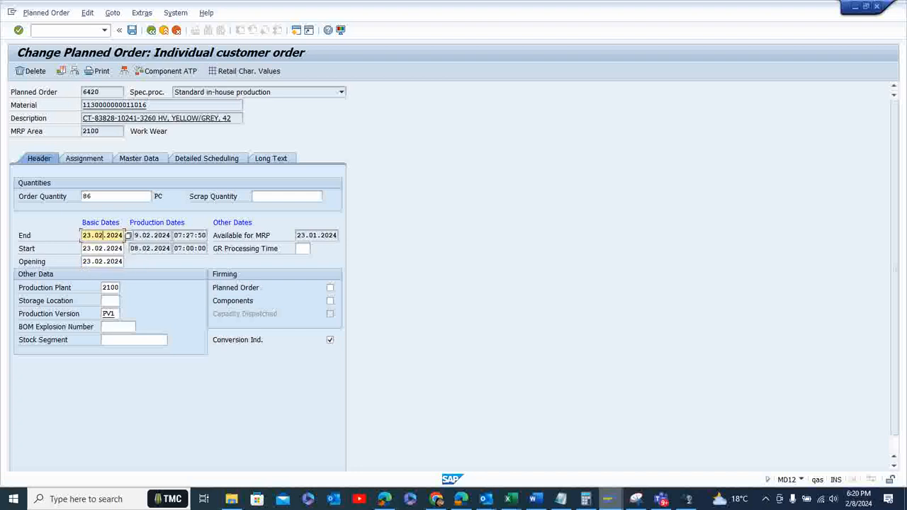
pyautogui.press('Return')
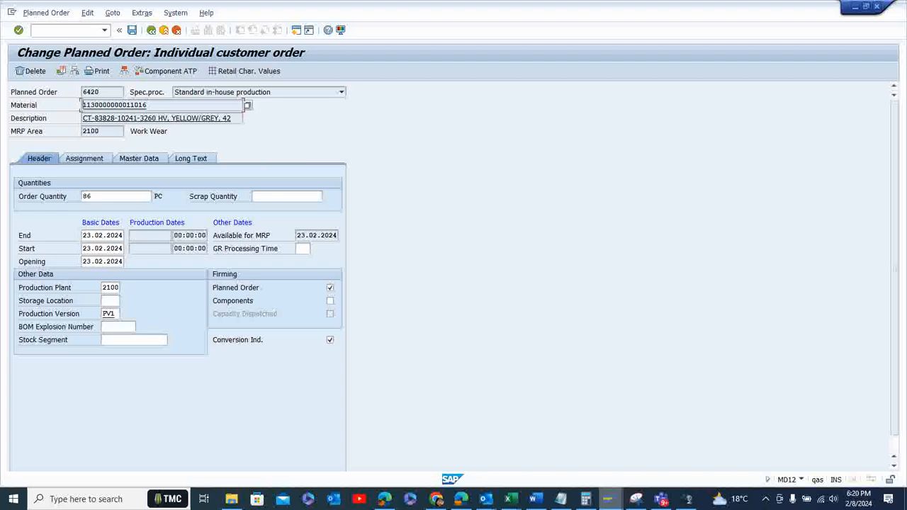
# Schedule the planned order, check its capacity requirement in the scheduling result, and save the order
pyautogui.click(62, 71)
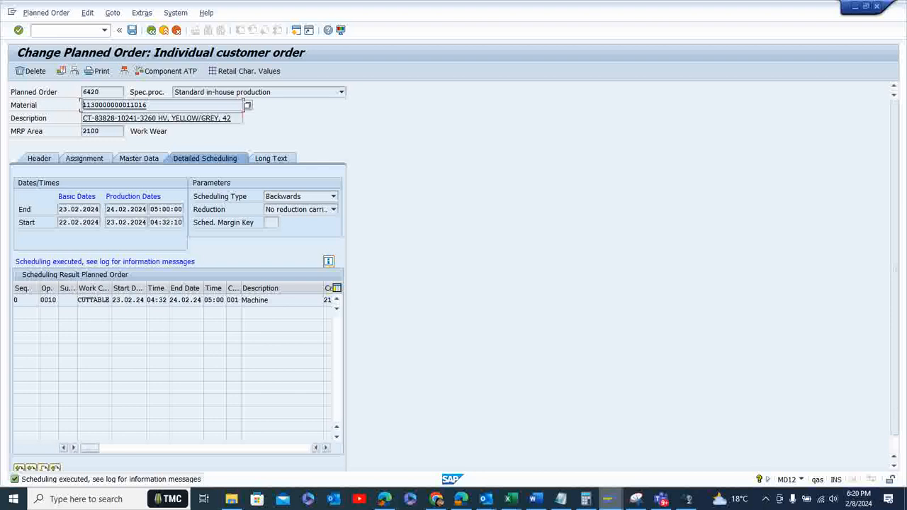
pyautogui.moveTo(91, 448); pyautogui.dragTo(154, 448)
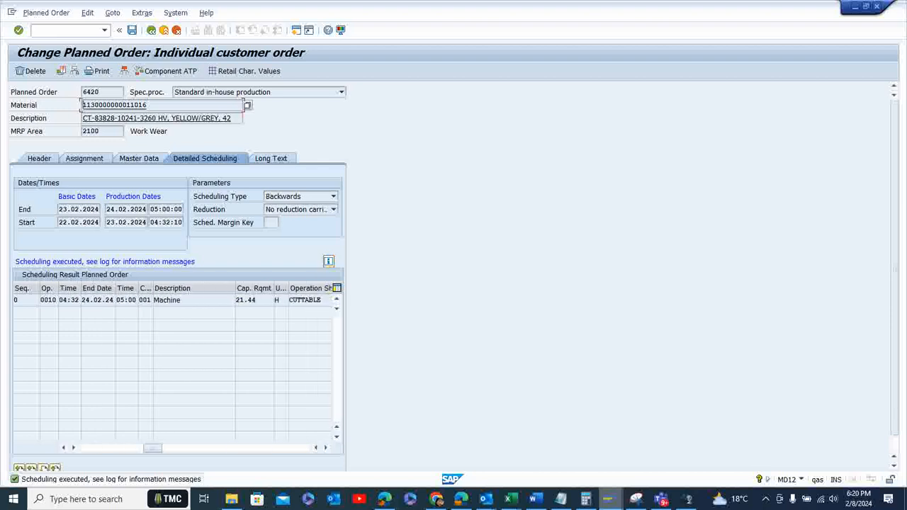
pyautogui.click(132, 29)
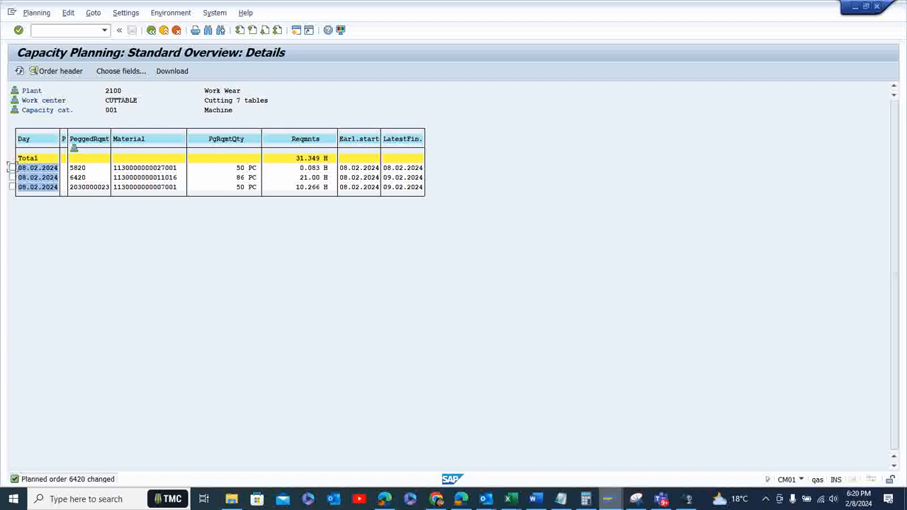
# Refresh the capacity details, review the daily load in the standard overview, and return to the transaction menu
pyautogui.click(20, 71)
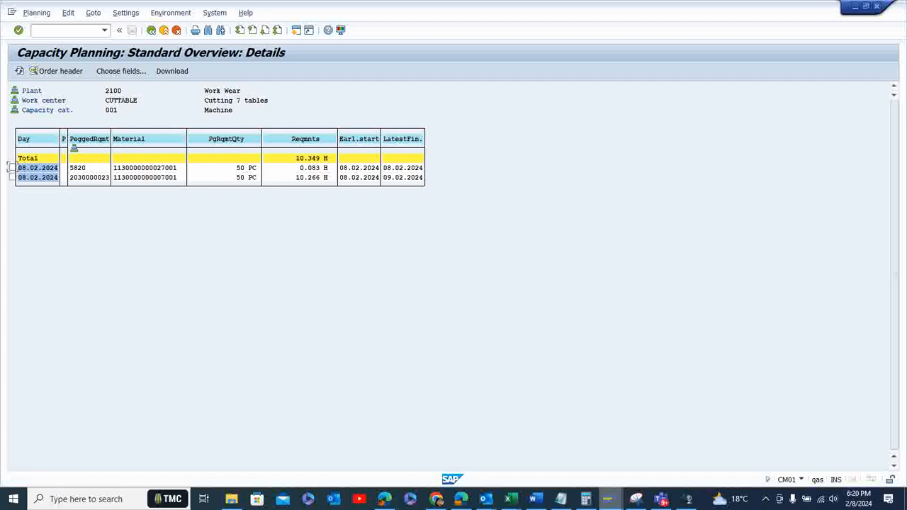
pyautogui.click(151, 29)
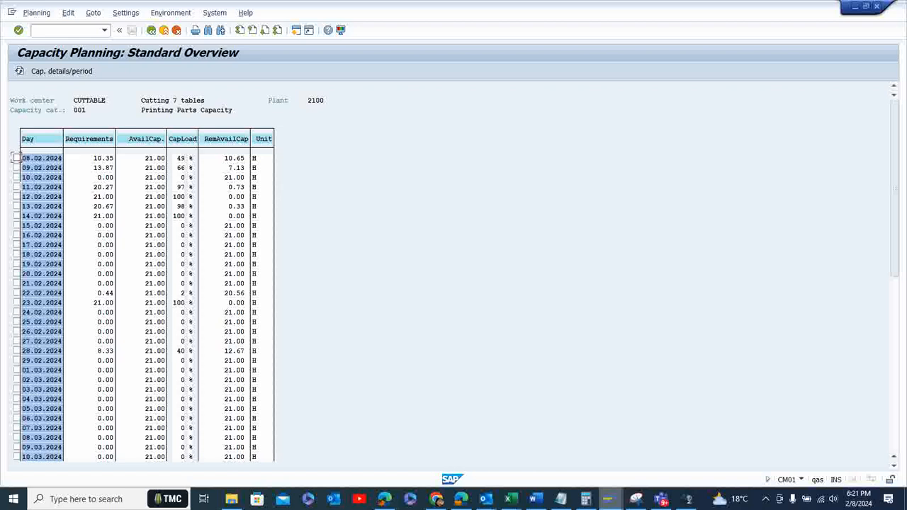
pyautogui.press('F3')
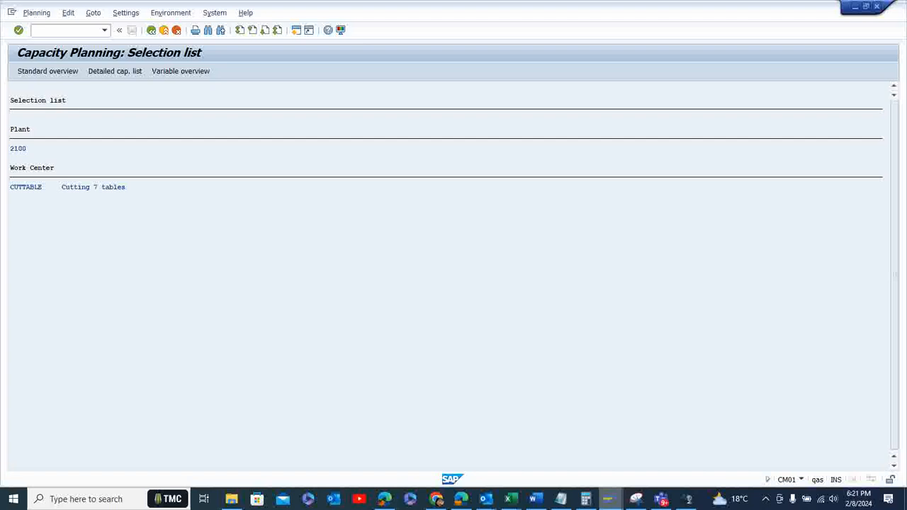
pyautogui.press('F3')
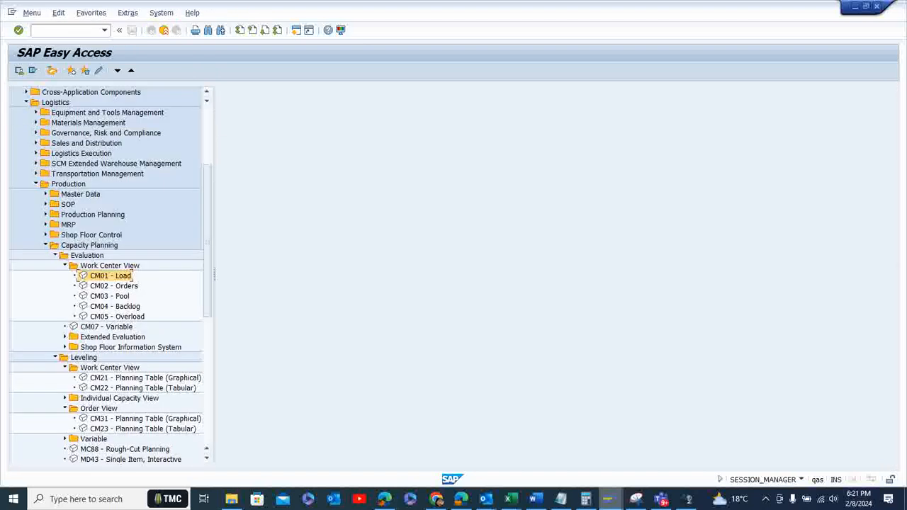